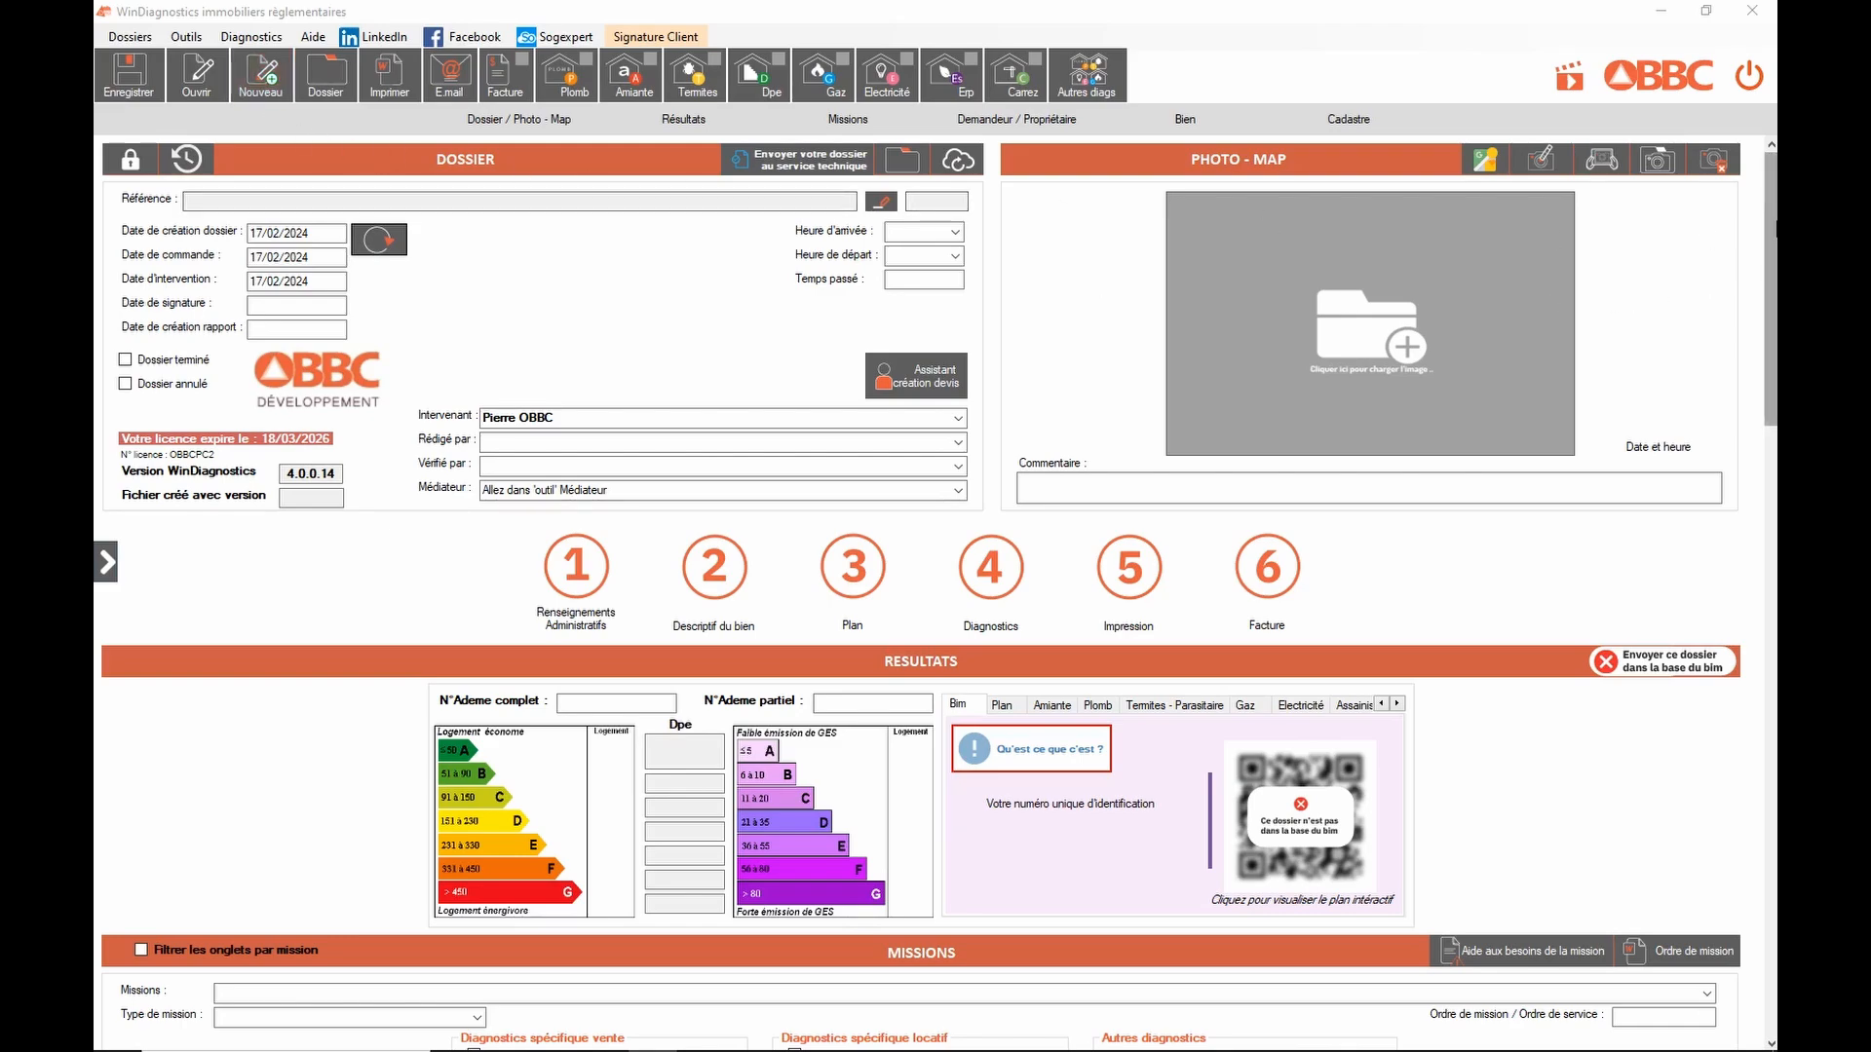
# Step: Browse the home screen's sections: missions, requester and owner, property, cadastre and map, dossier
pyautogui.scroll(-3, 1773, 312)
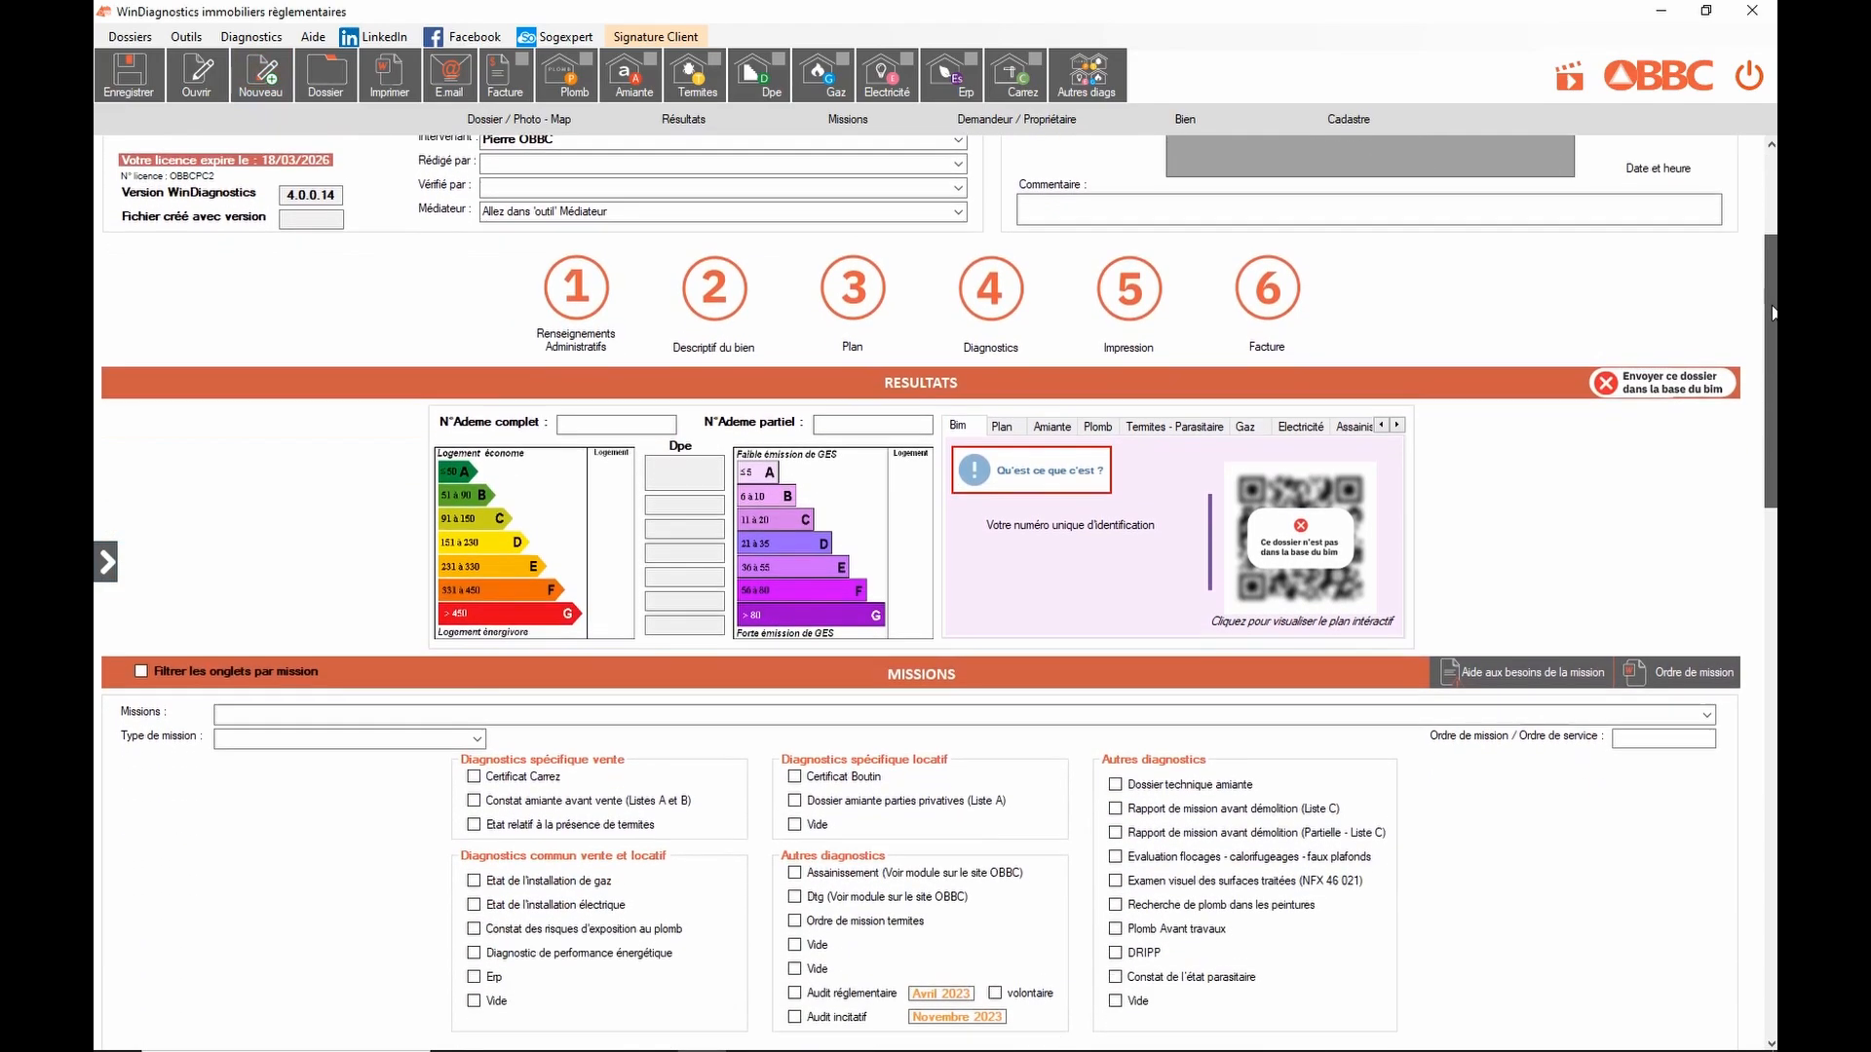
pyautogui.moveTo(1774, 312); pyautogui.dragTo(1773, 518)
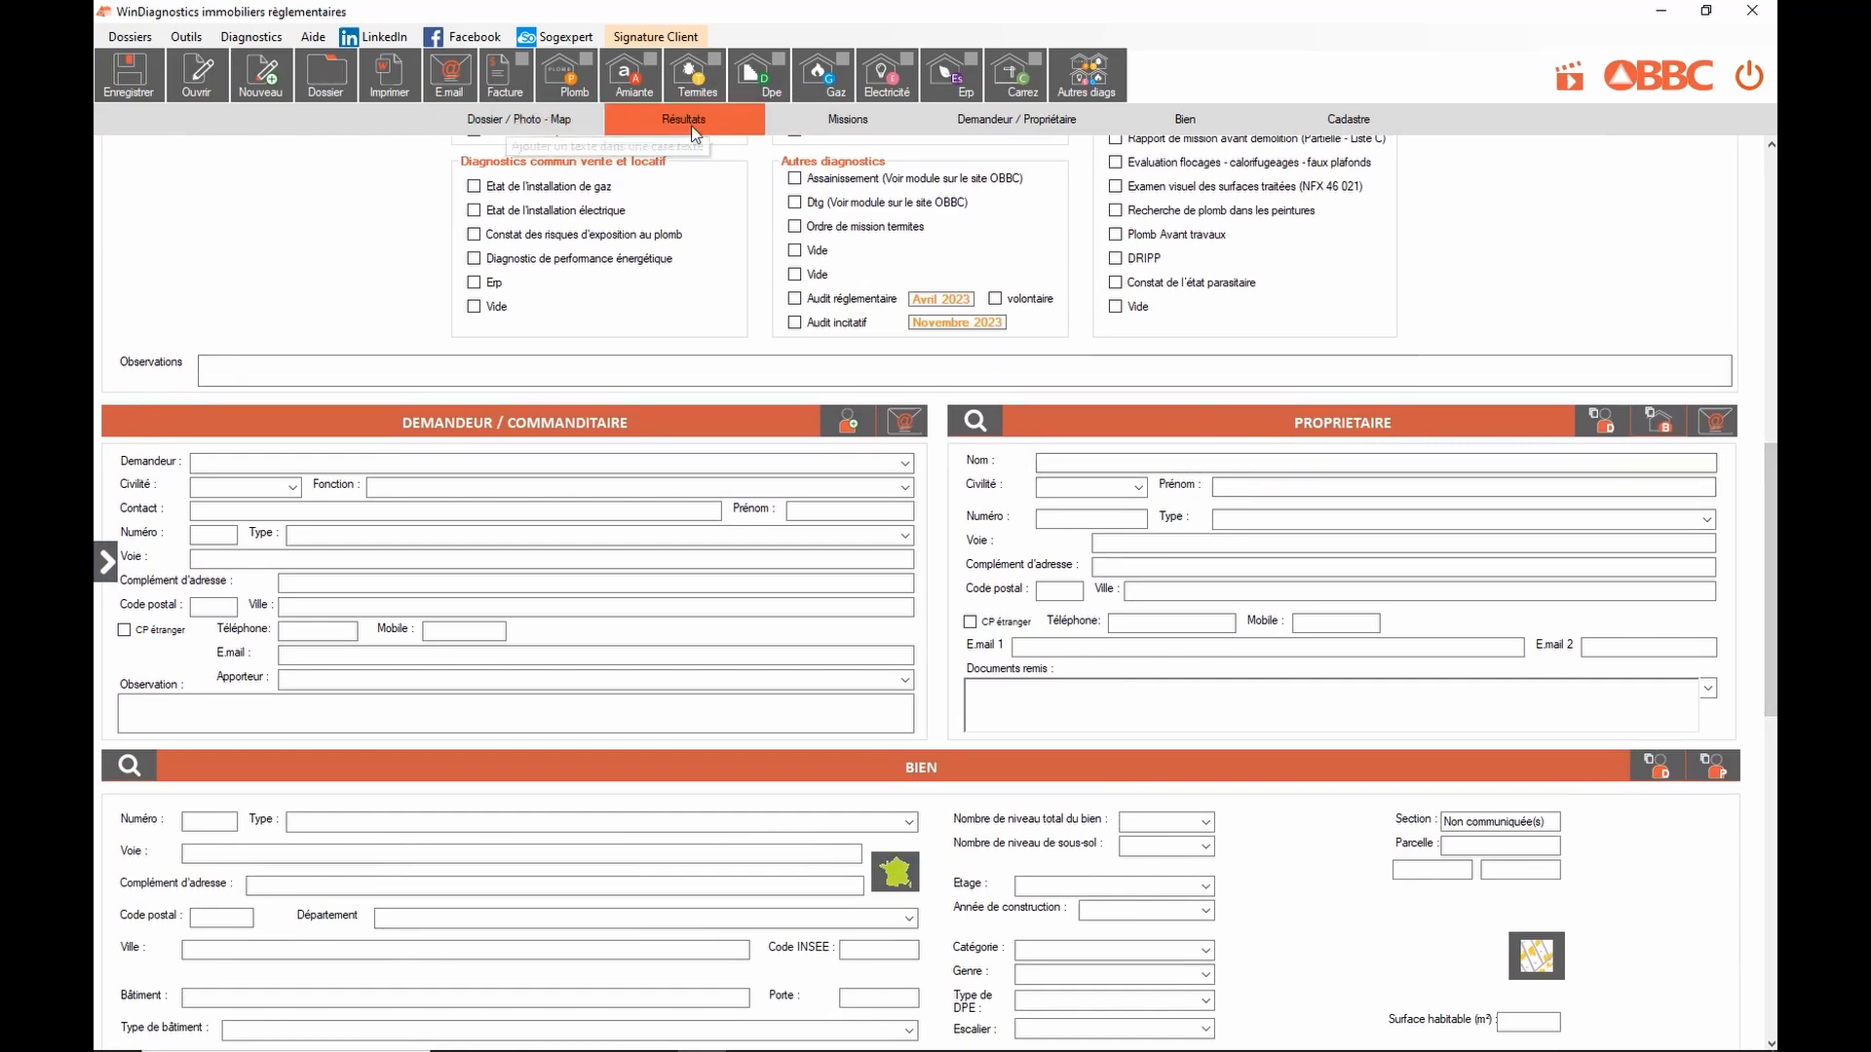
pyautogui.click(858, 125)
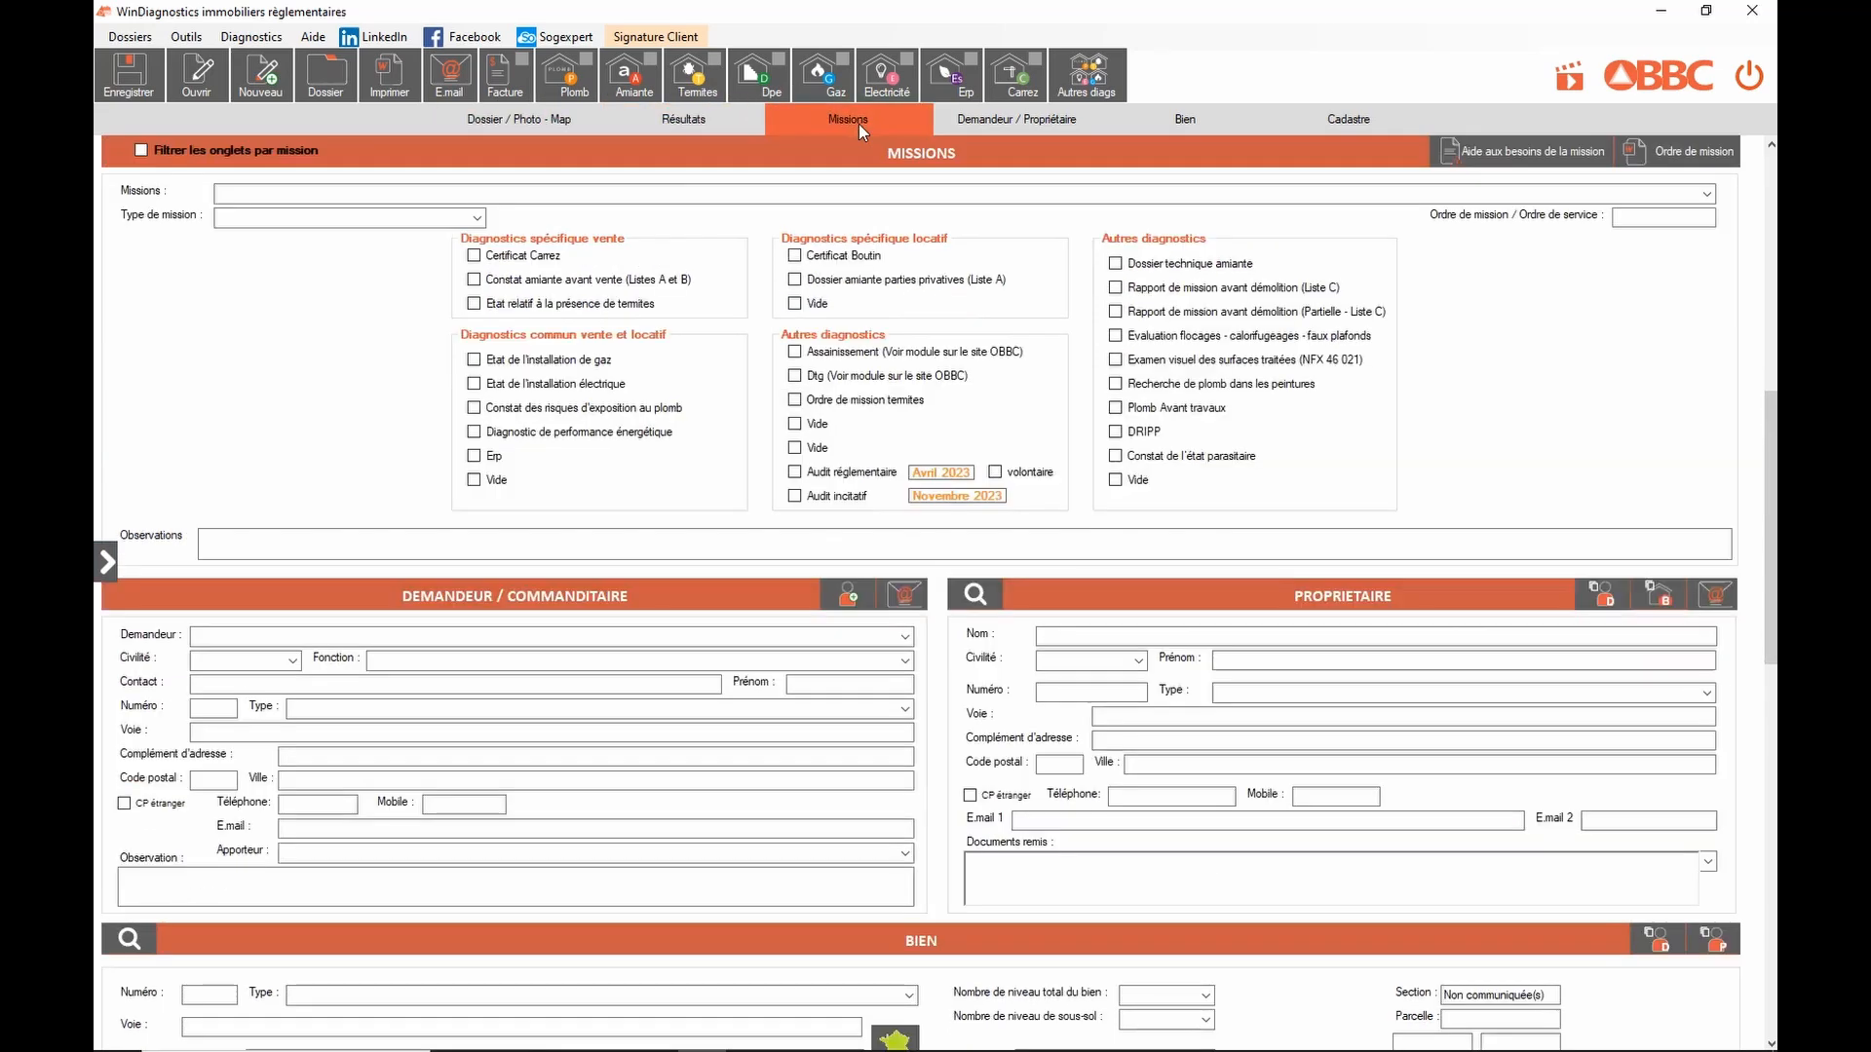
pyautogui.click(1067, 125)
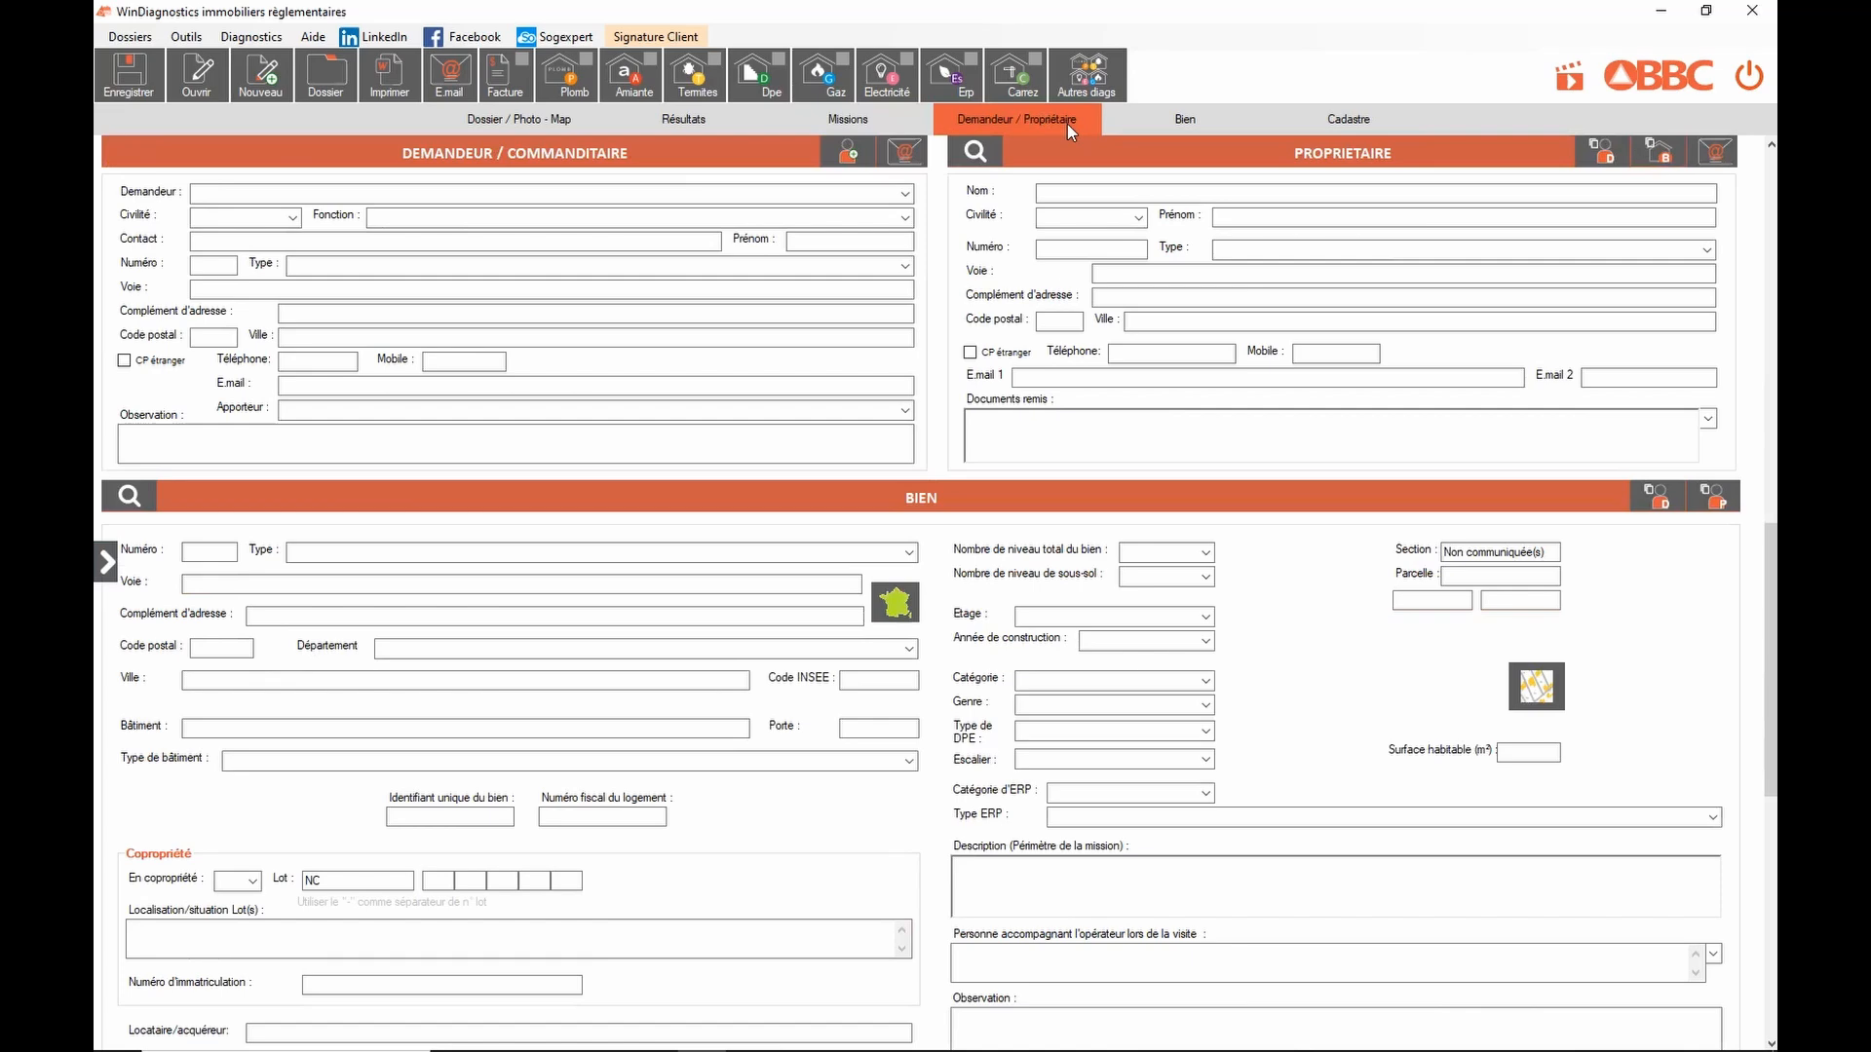
pyautogui.click(1185, 125)
pyautogui.click(1343, 127)
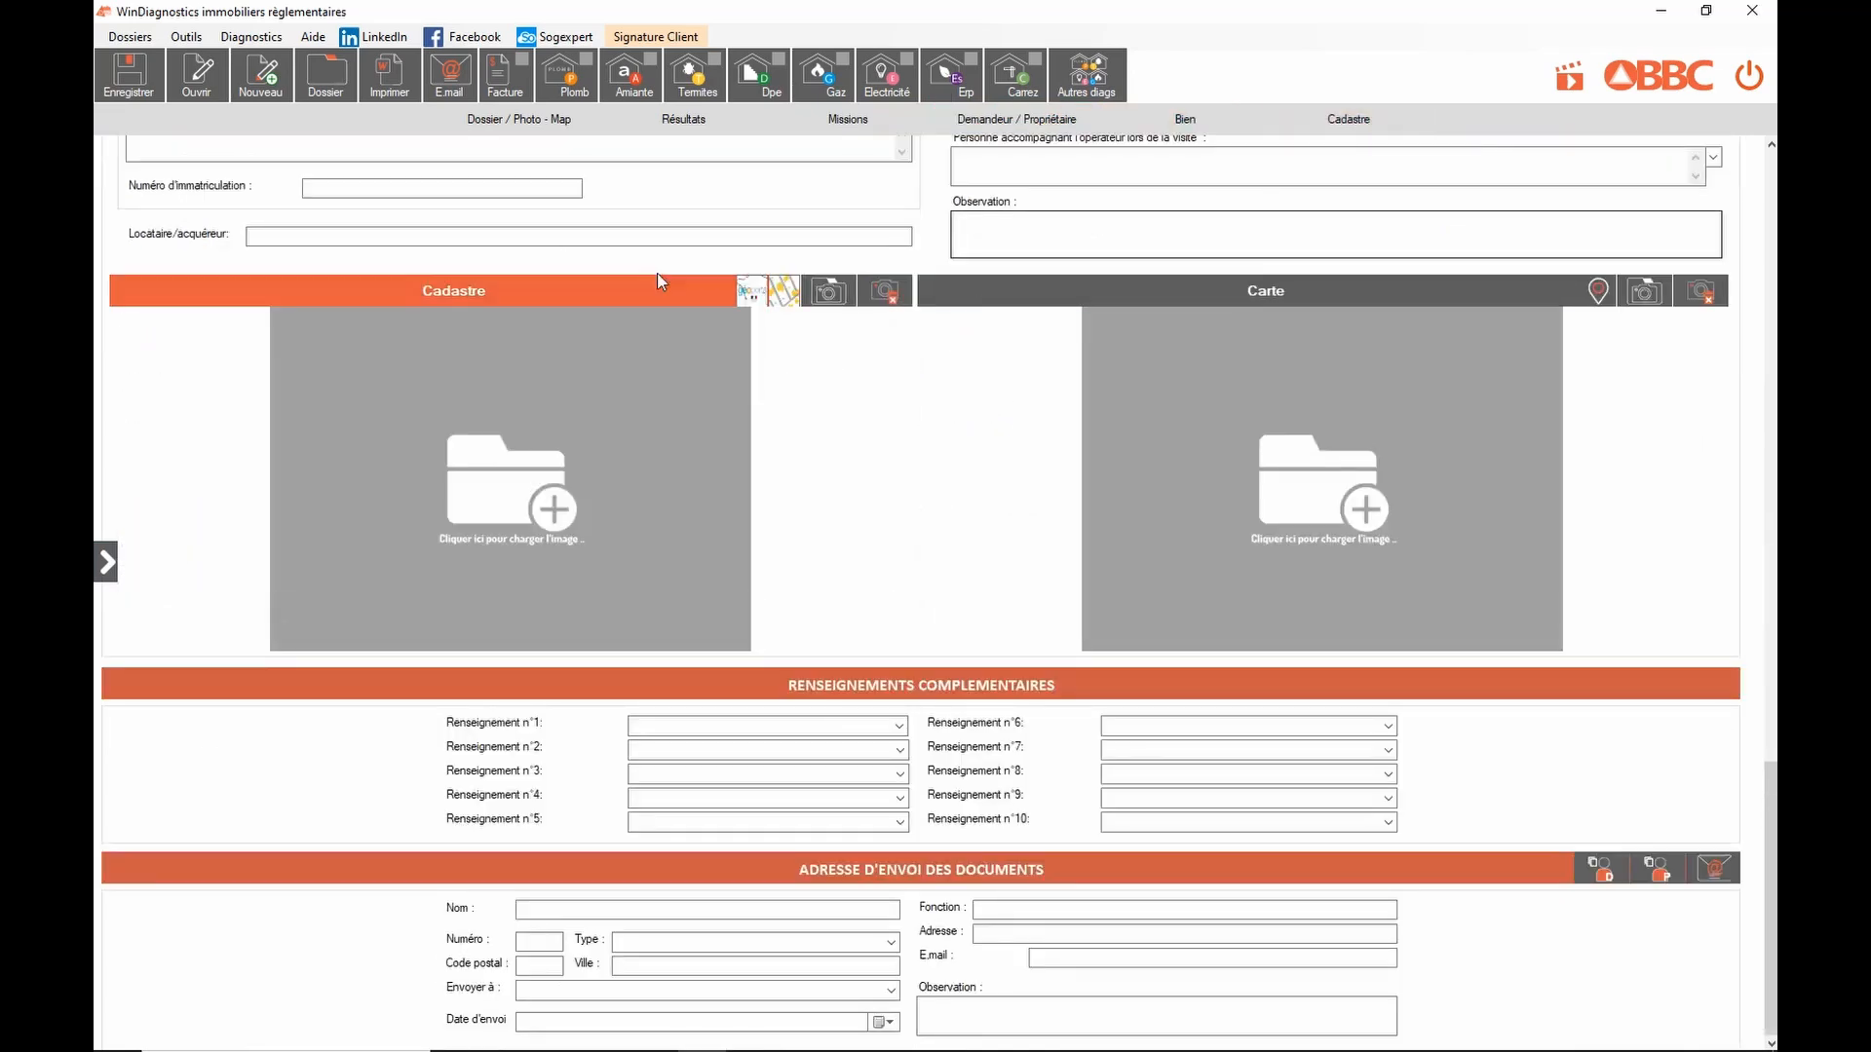
pyautogui.click(531, 124)
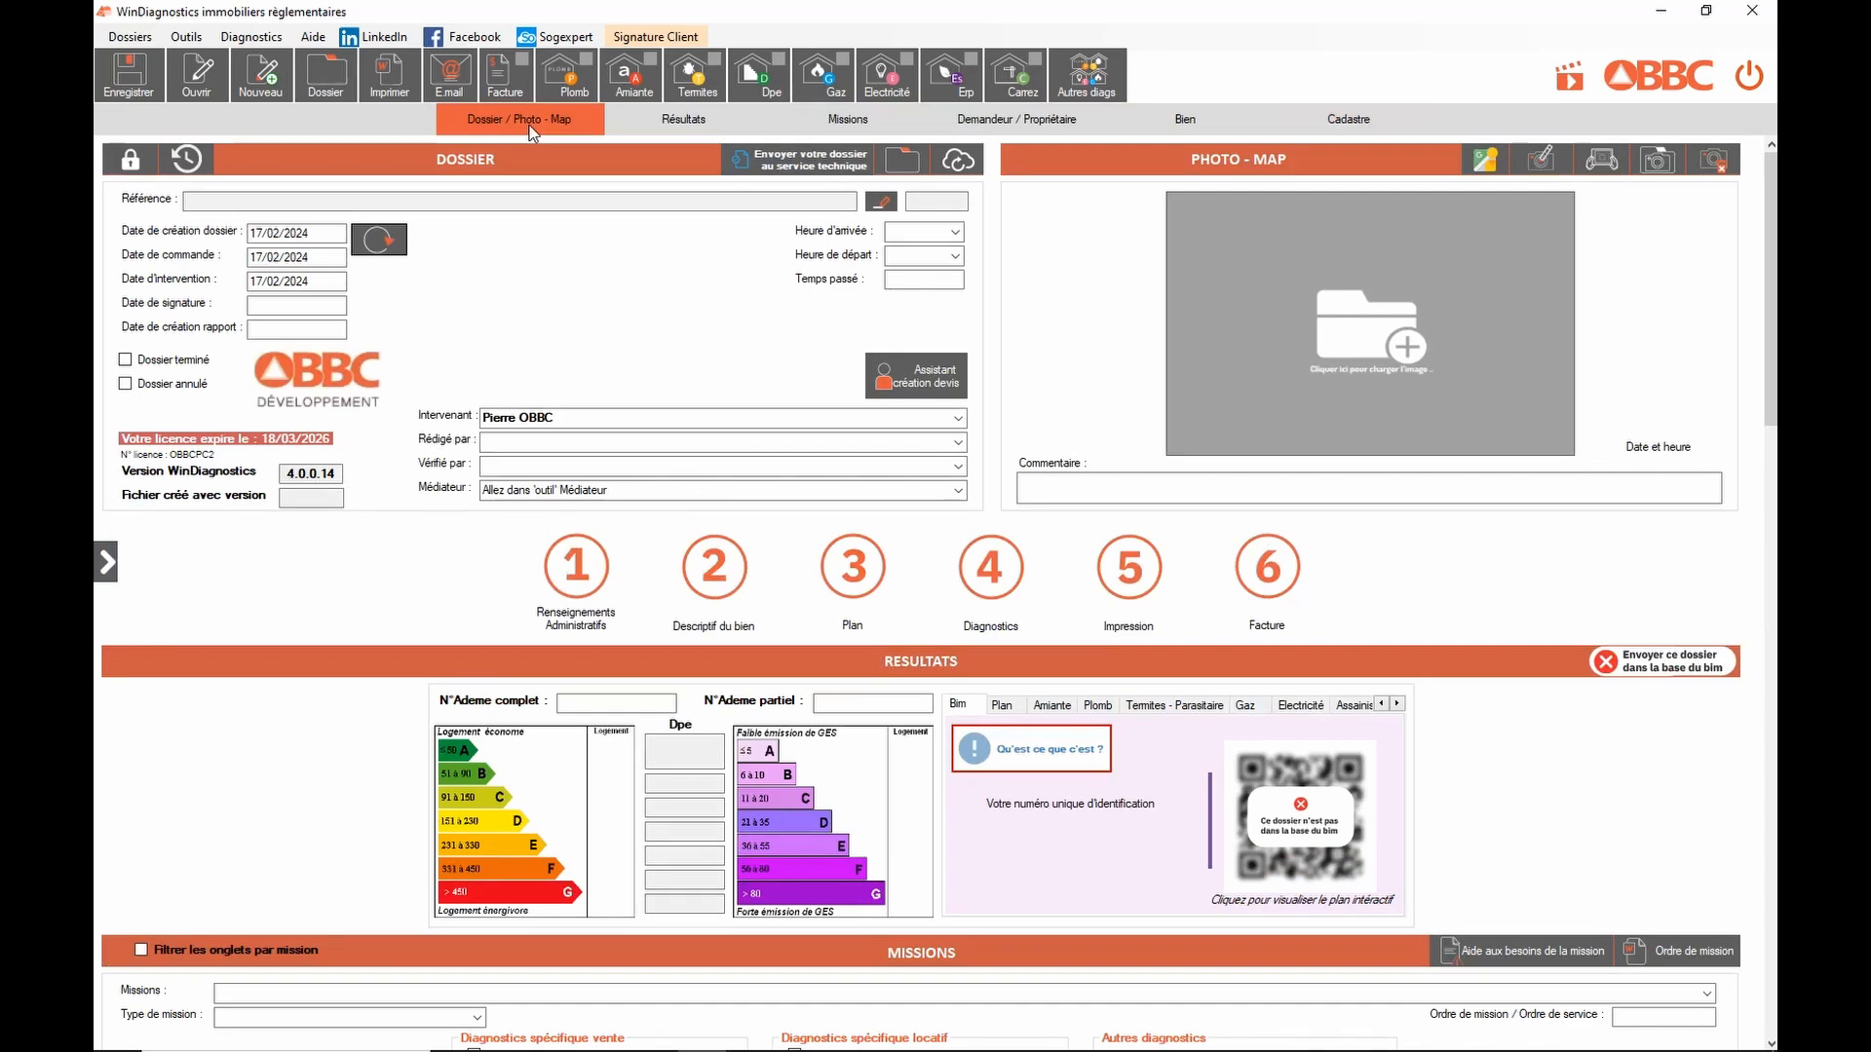
# Step: Create a new dossier and save it with the file name 2024-02-001-PIERRE
pyautogui.click(577, 564)
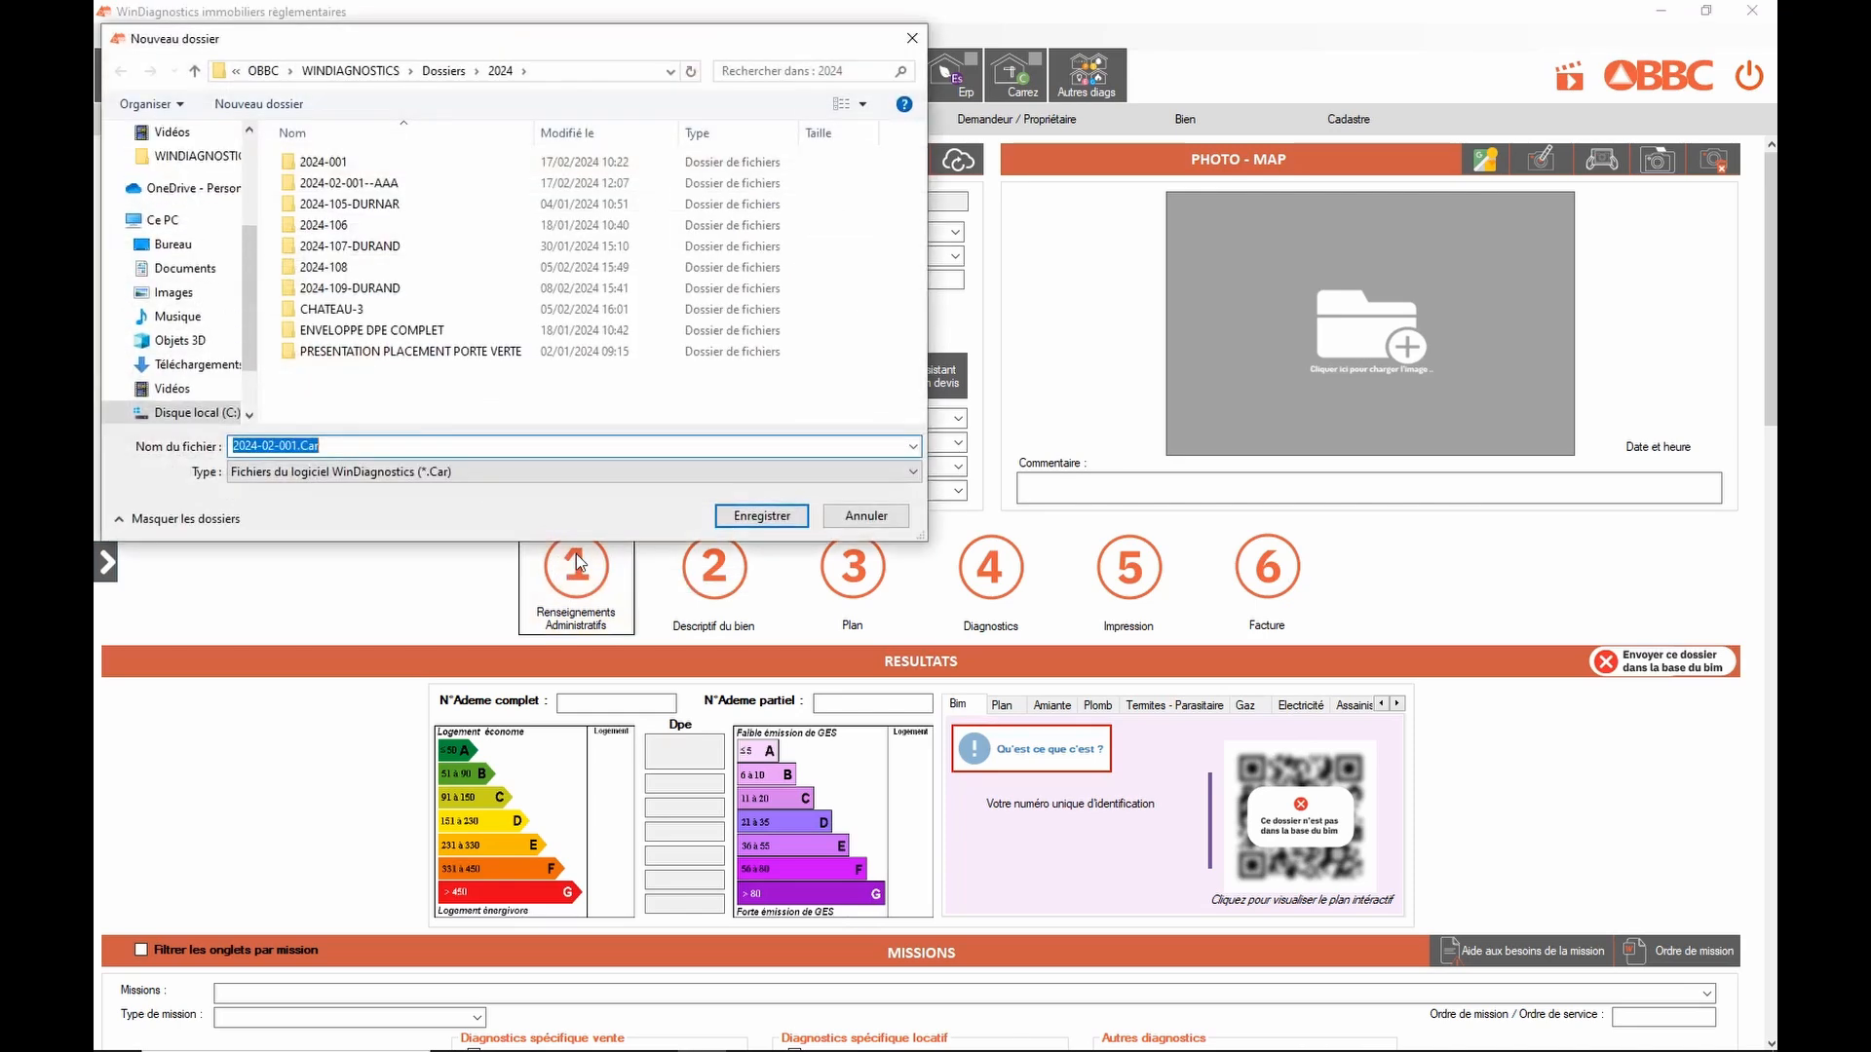
pyautogui.click(293, 446)
pyautogui.write('-PIERRE')
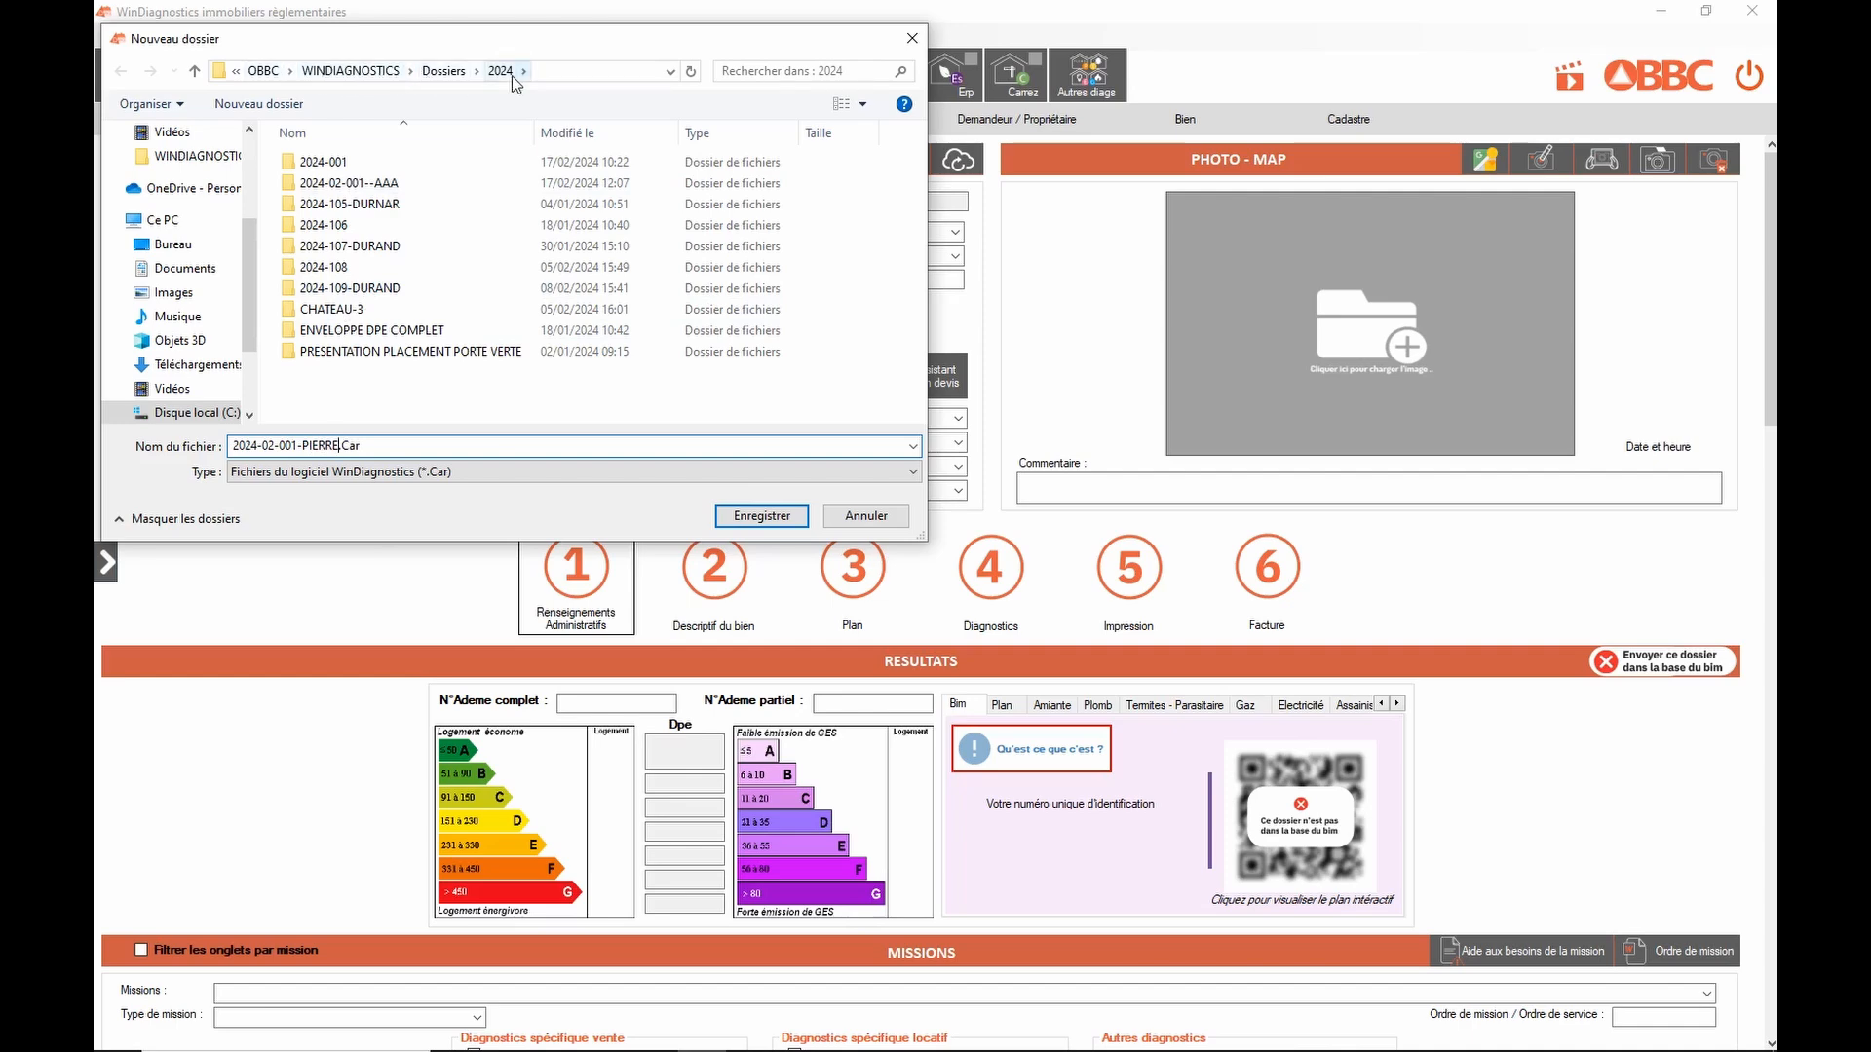
pyautogui.click(740, 517)
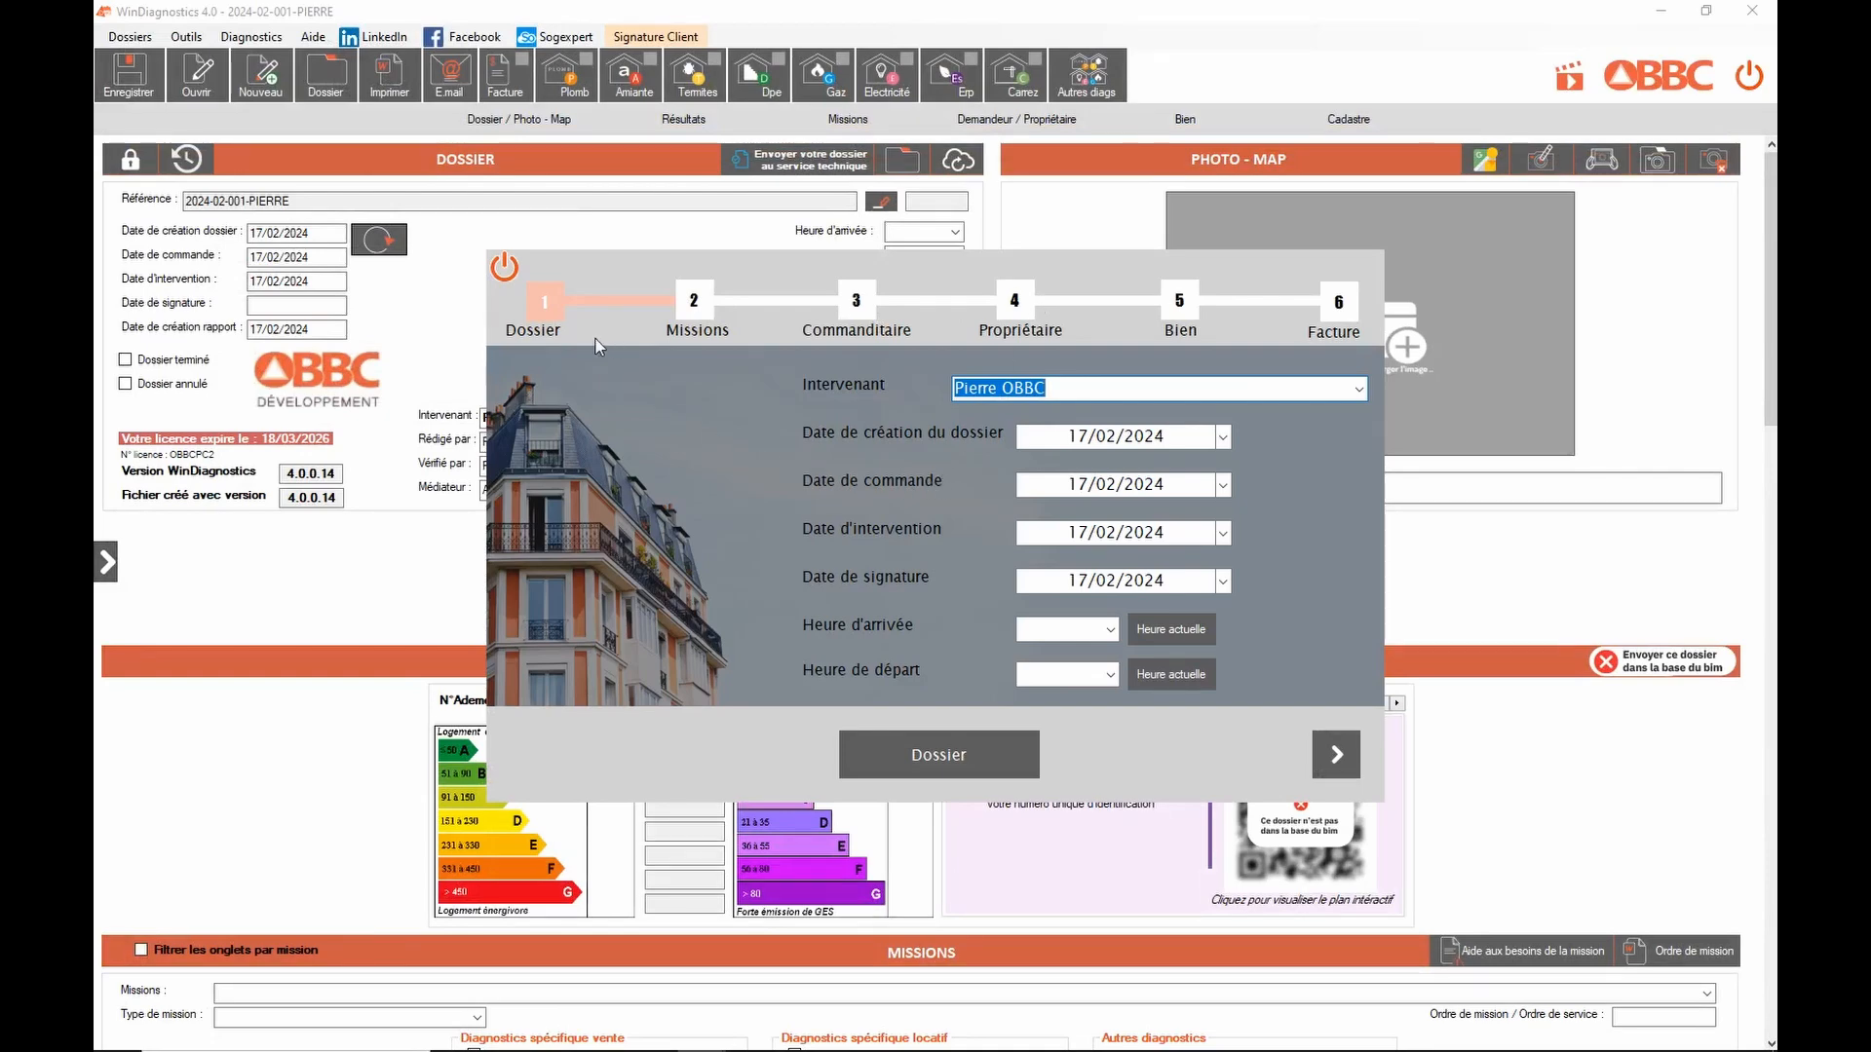
# Step: Set order date 18/02/2024 and arrival time 17:32, then advance to the Missions step
pyautogui.click(1067, 393)
pyautogui.click(1223, 485)
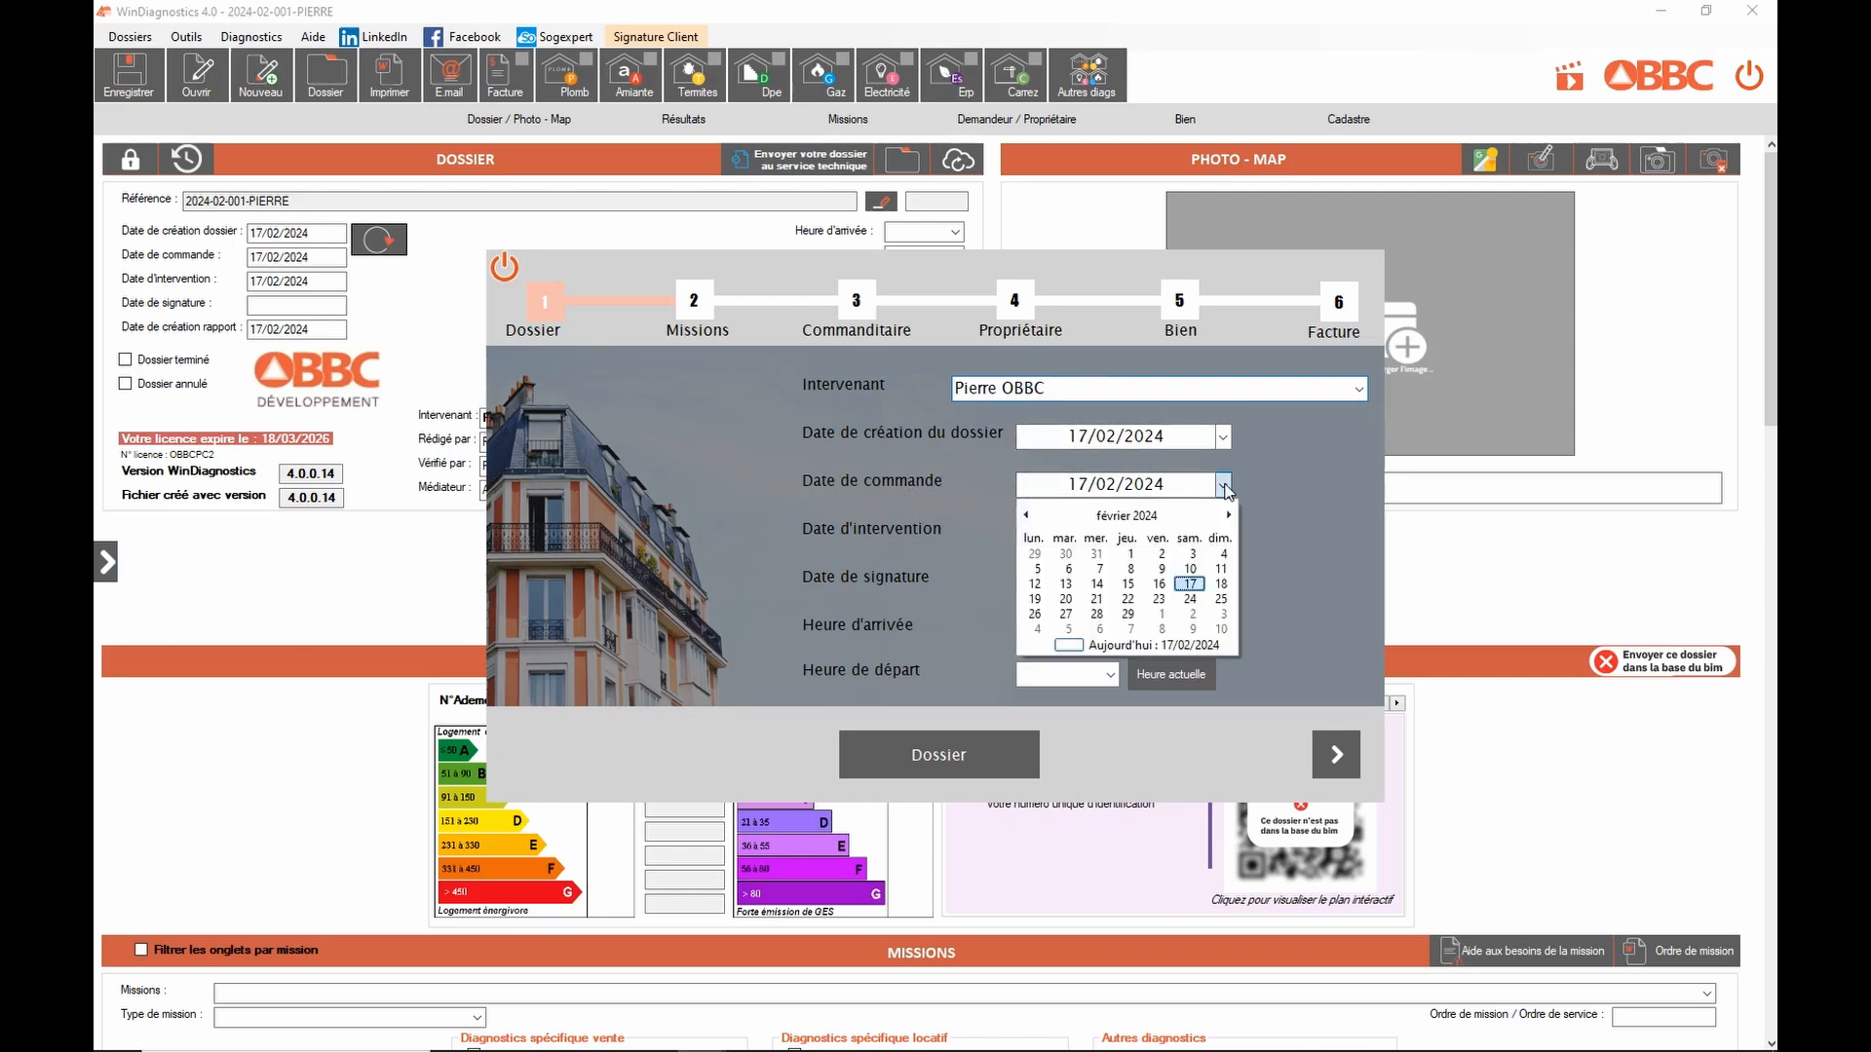
pyautogui.click(1222, 584)
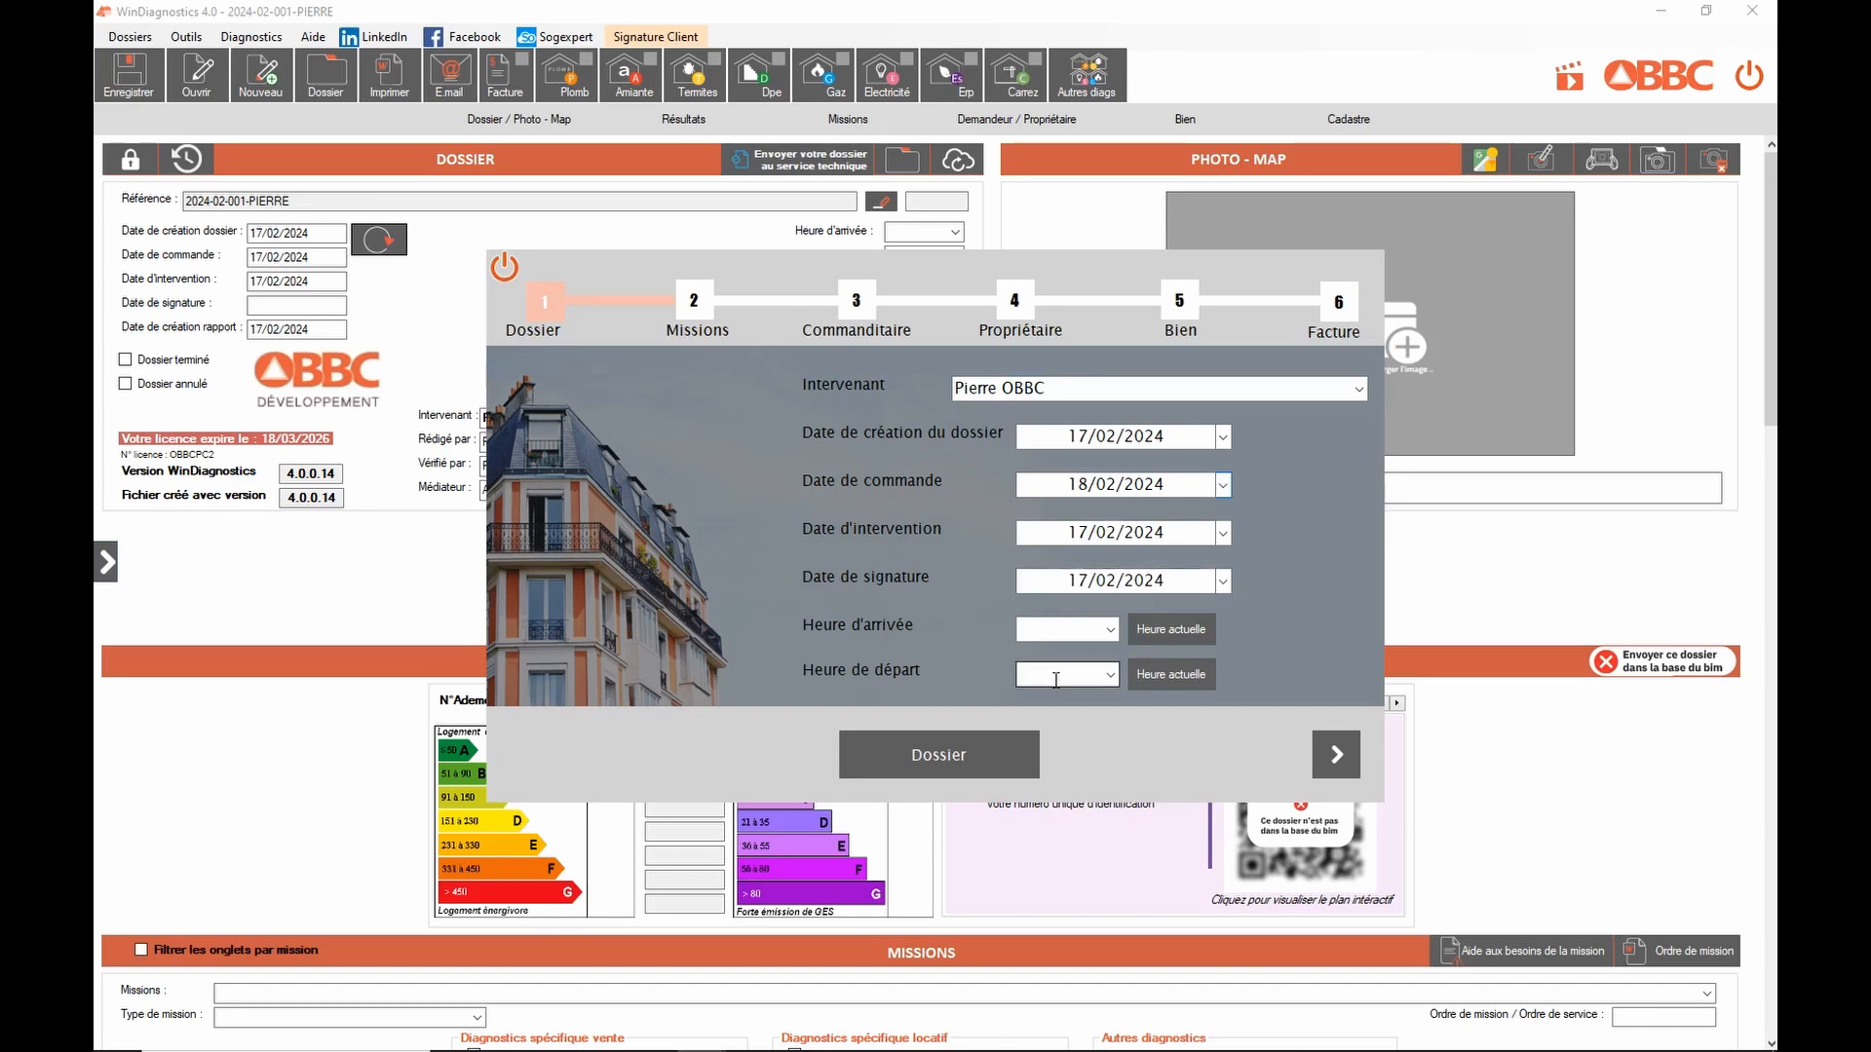
pyautogui.click(1179, 633)
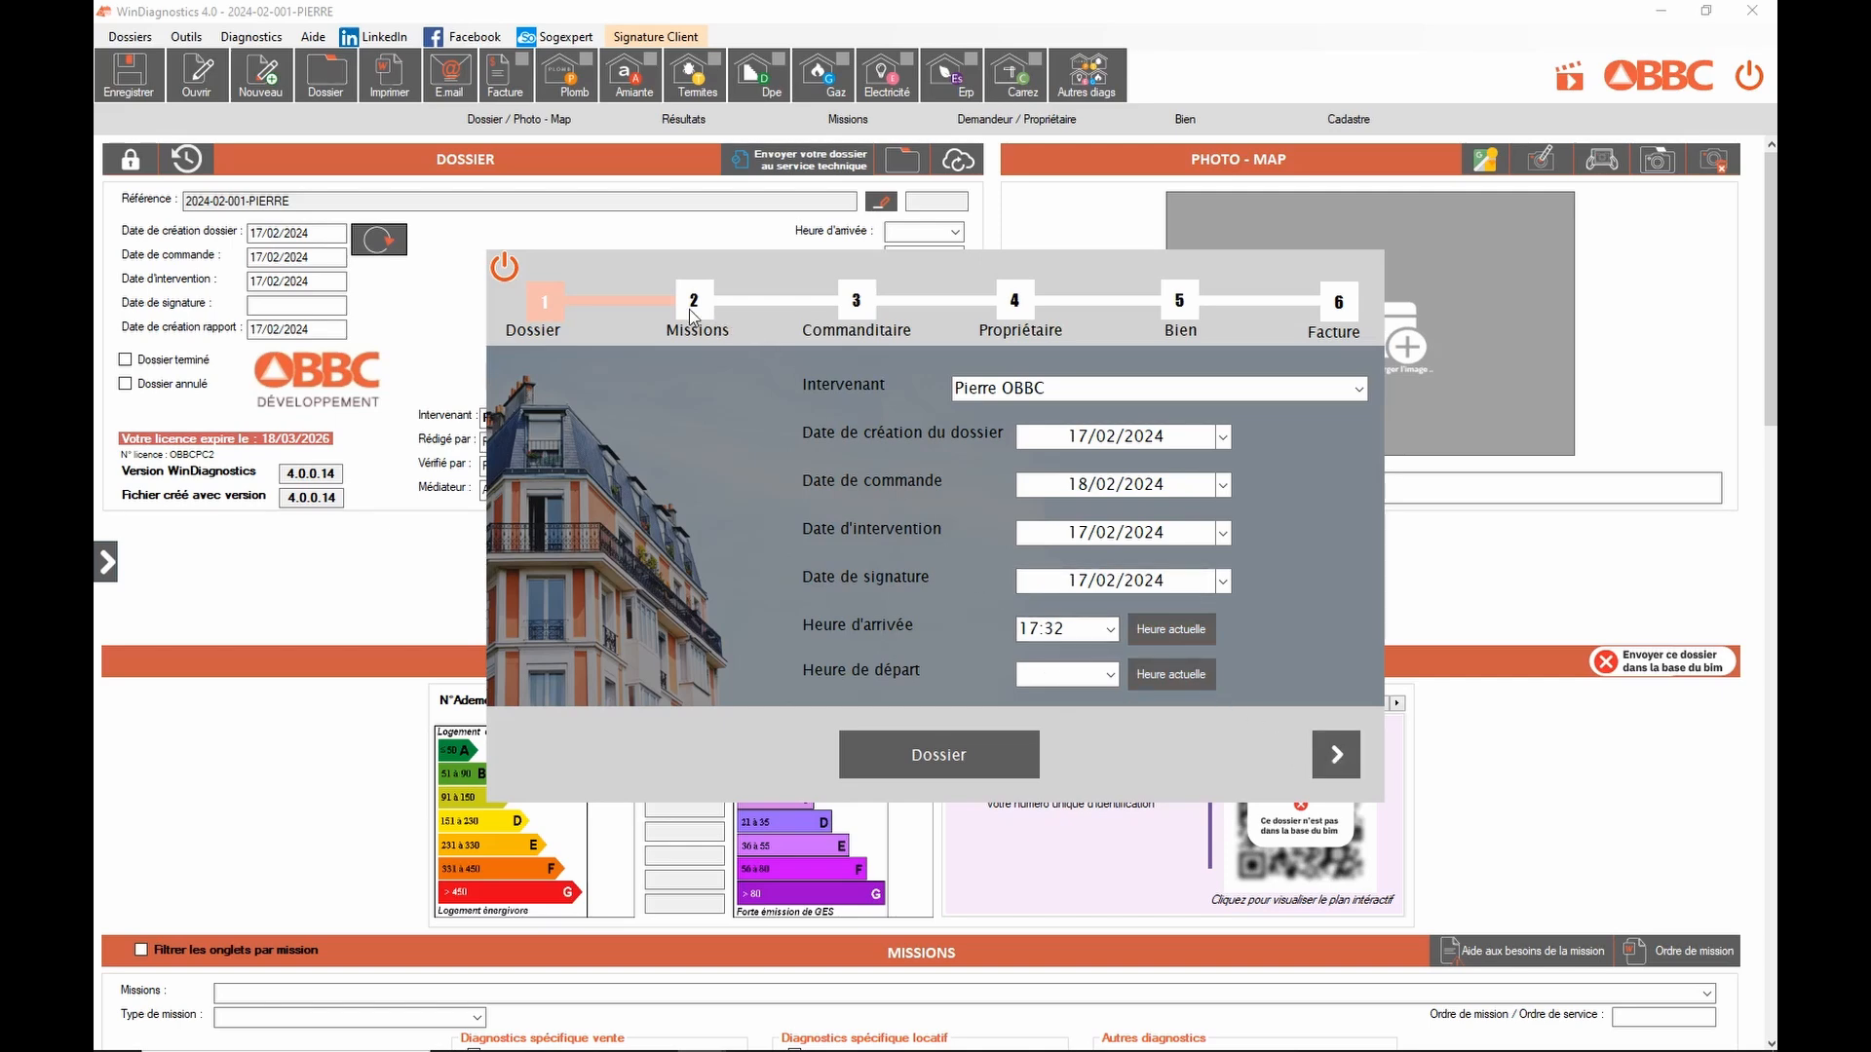
pyautogui.click(1336, 760)
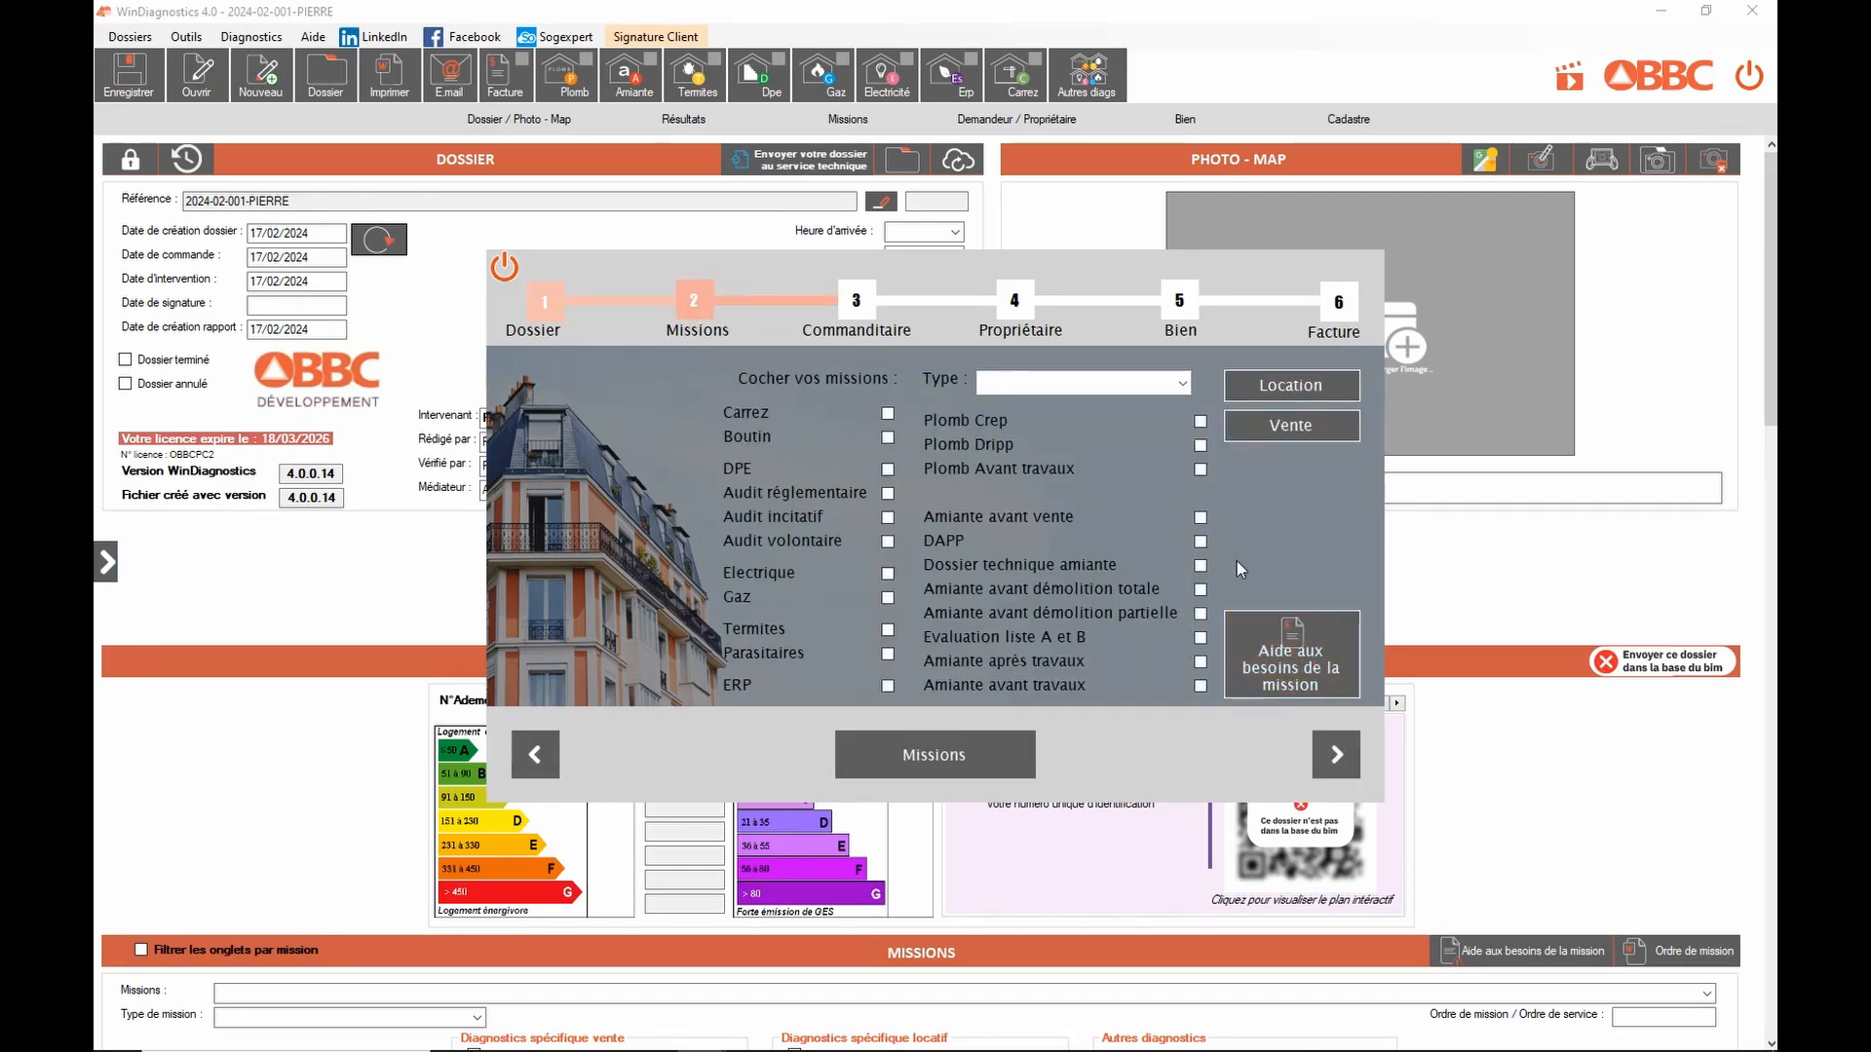
# Step: Try Location and Vente, then enter Démolition as a new mission type
pyautogui.click(1284, 382)
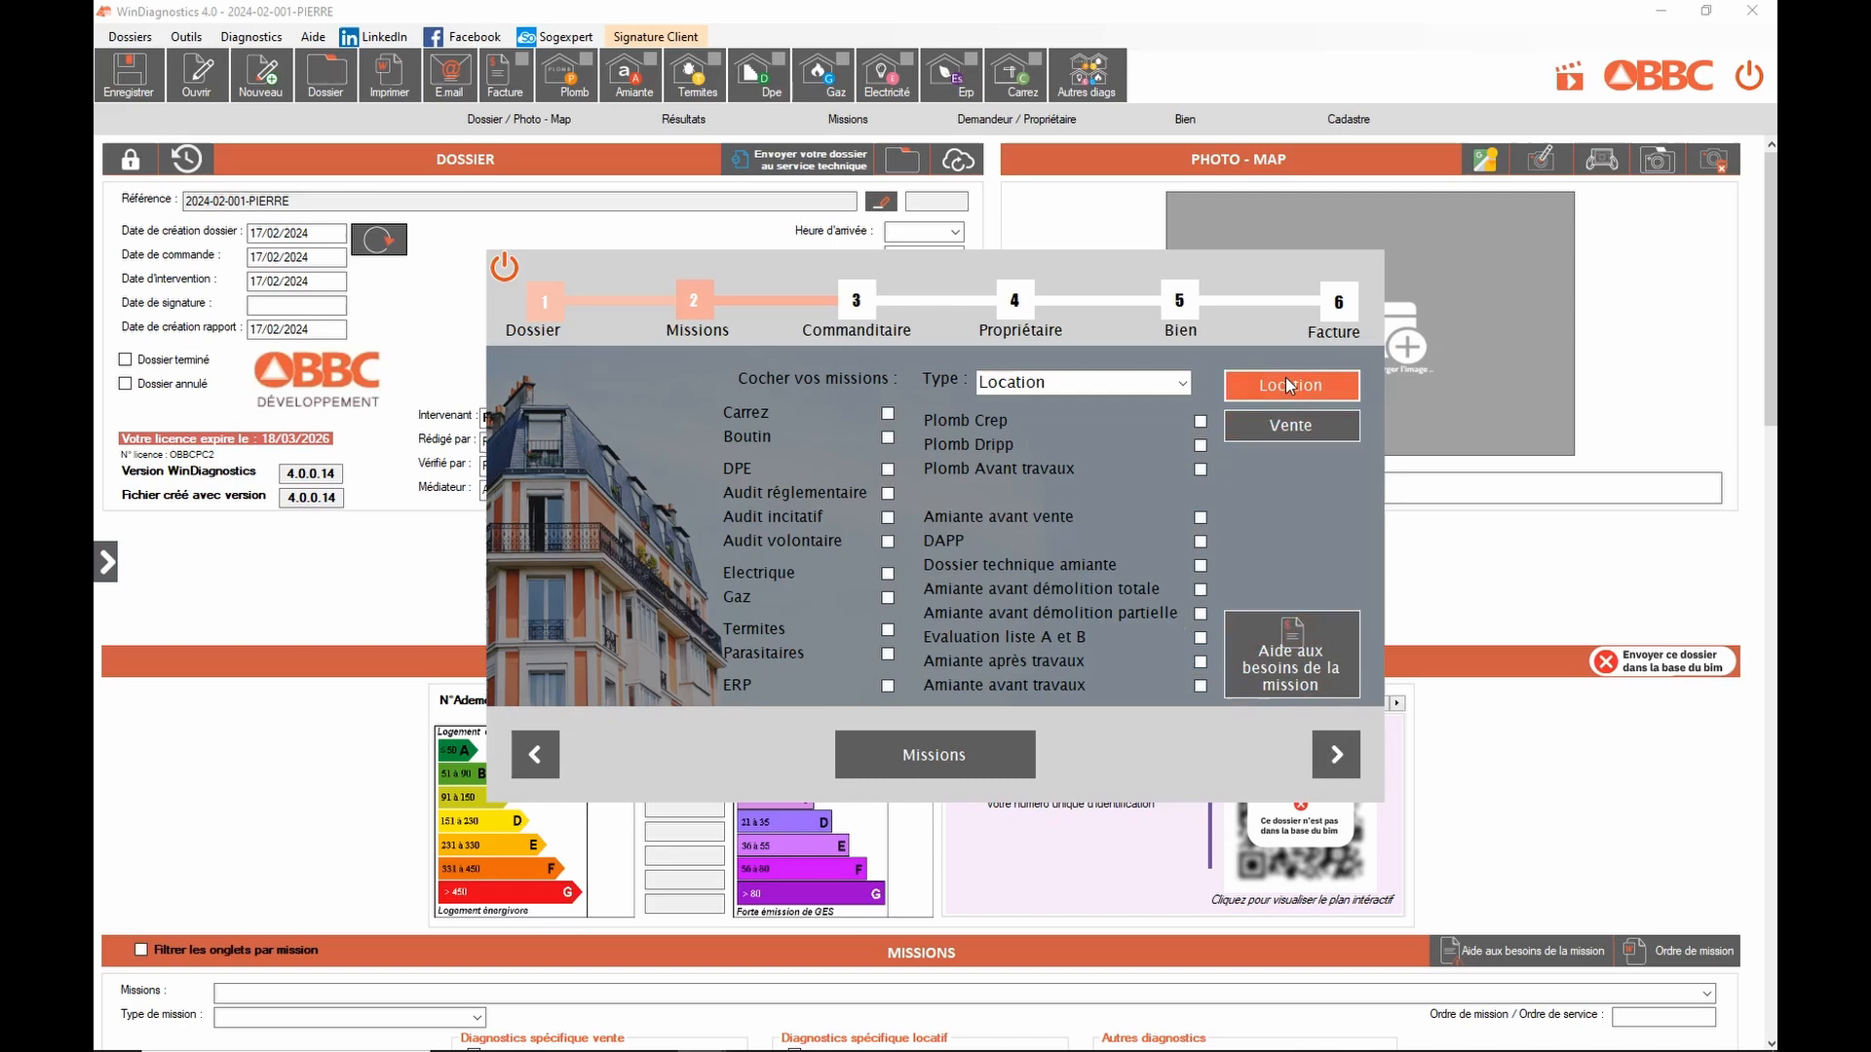
pyautogui.click(1287, 432)
pyautogui.click(1181, 383)
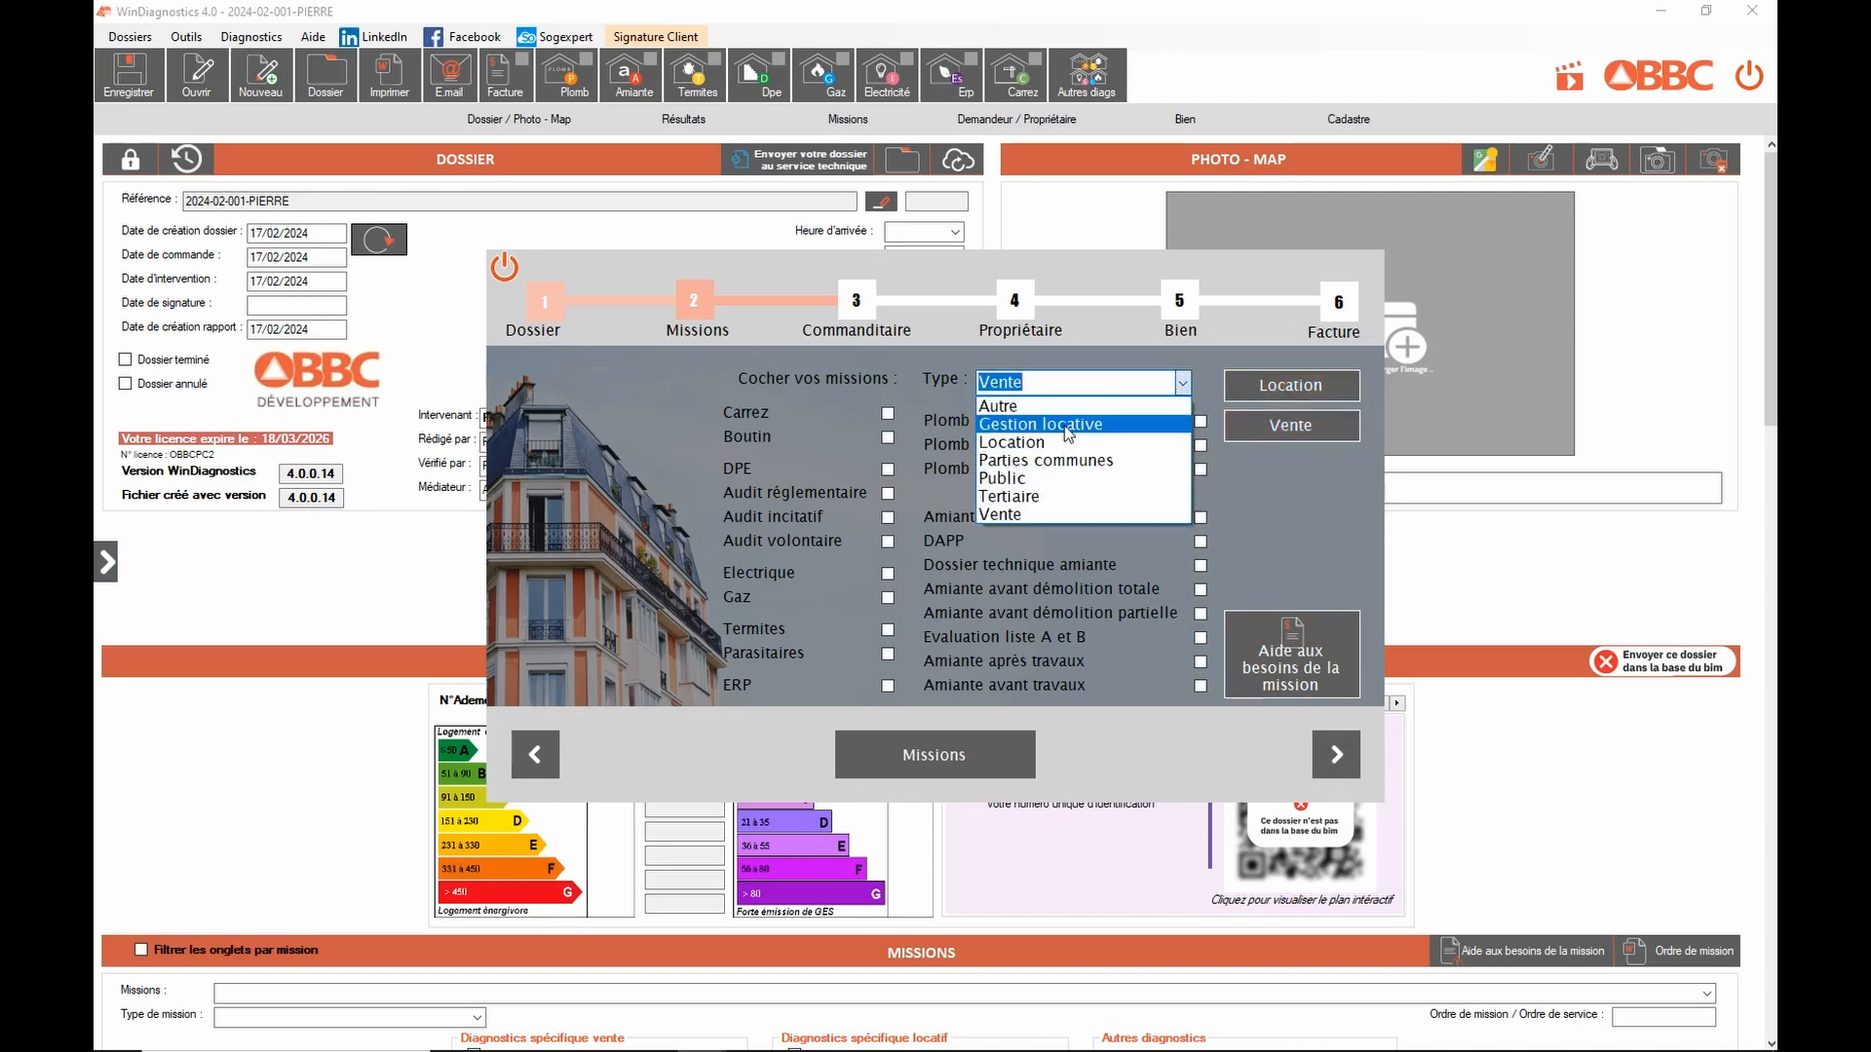
pyautogui.click(1057, 384)
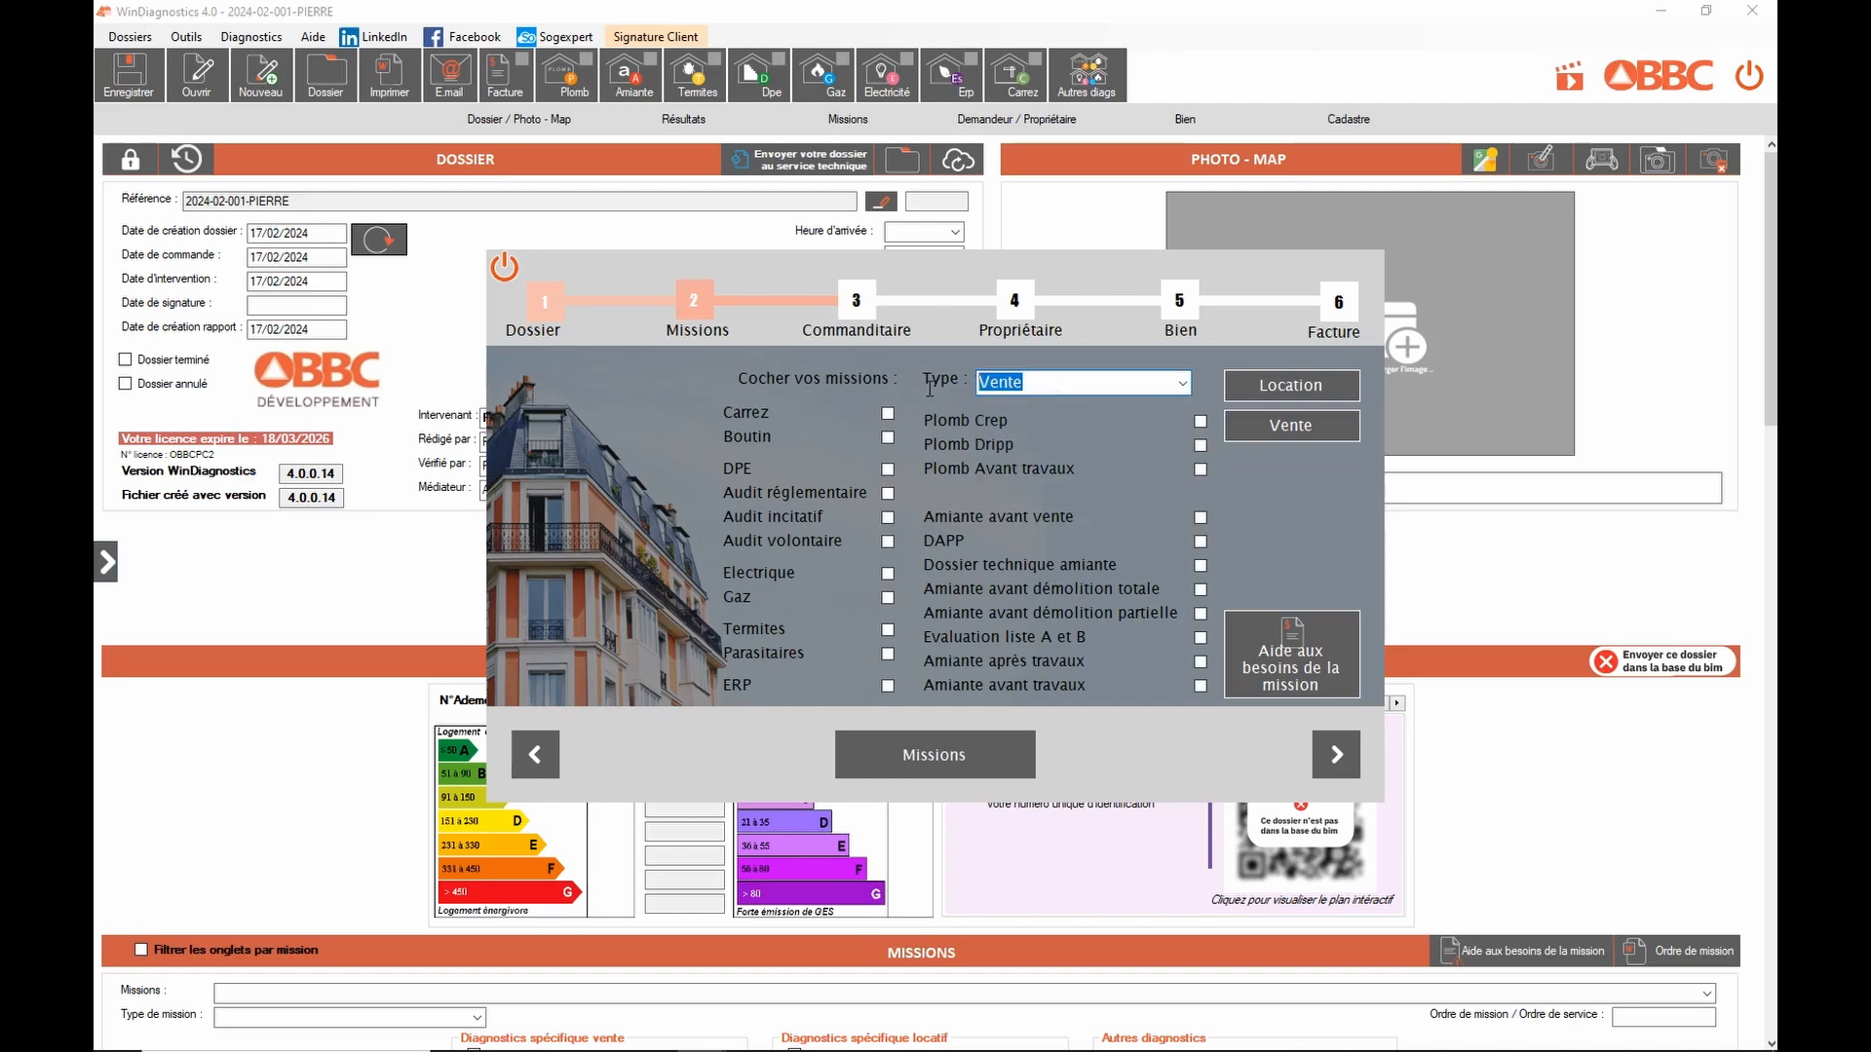
pyautogui.write('Démolition')
# Step: Add Démolition to the mission type list, then delete it again
pyautogui.click(1201, 470)
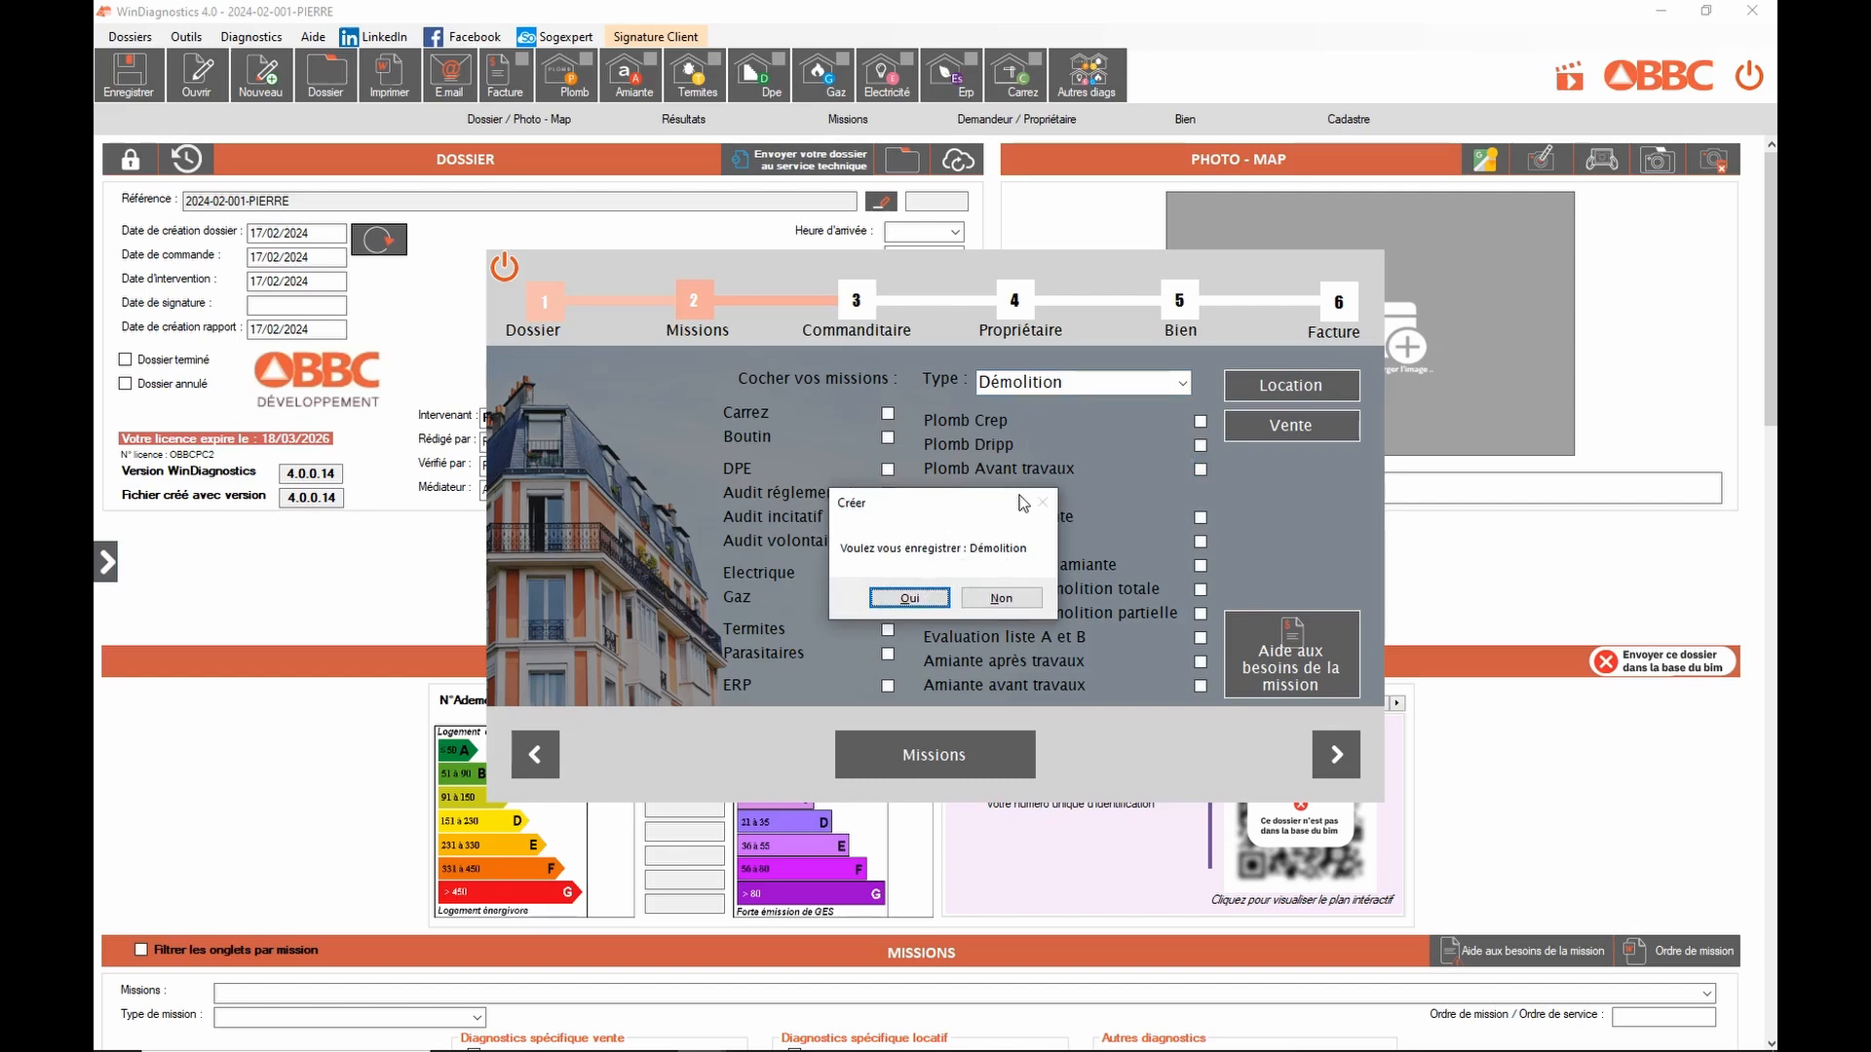
pyautogui.click(906, 599)
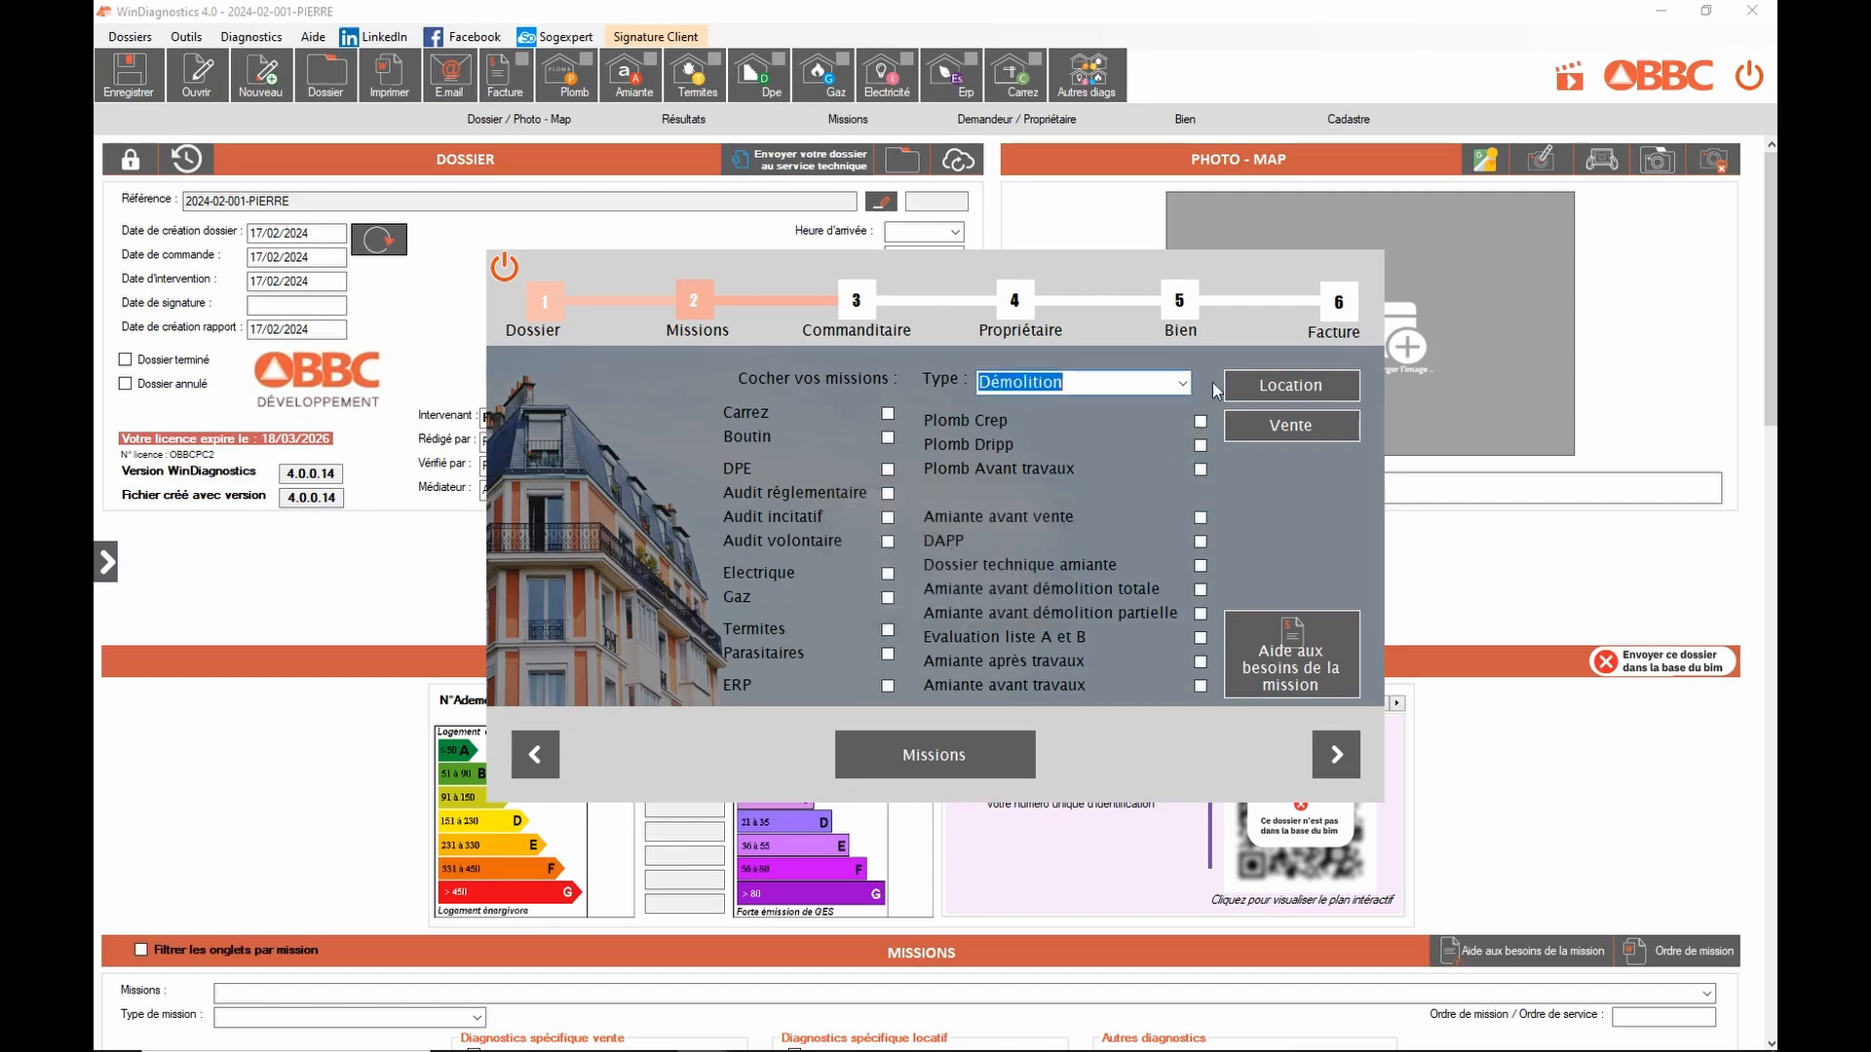
pyautogui.click(1182, 383)
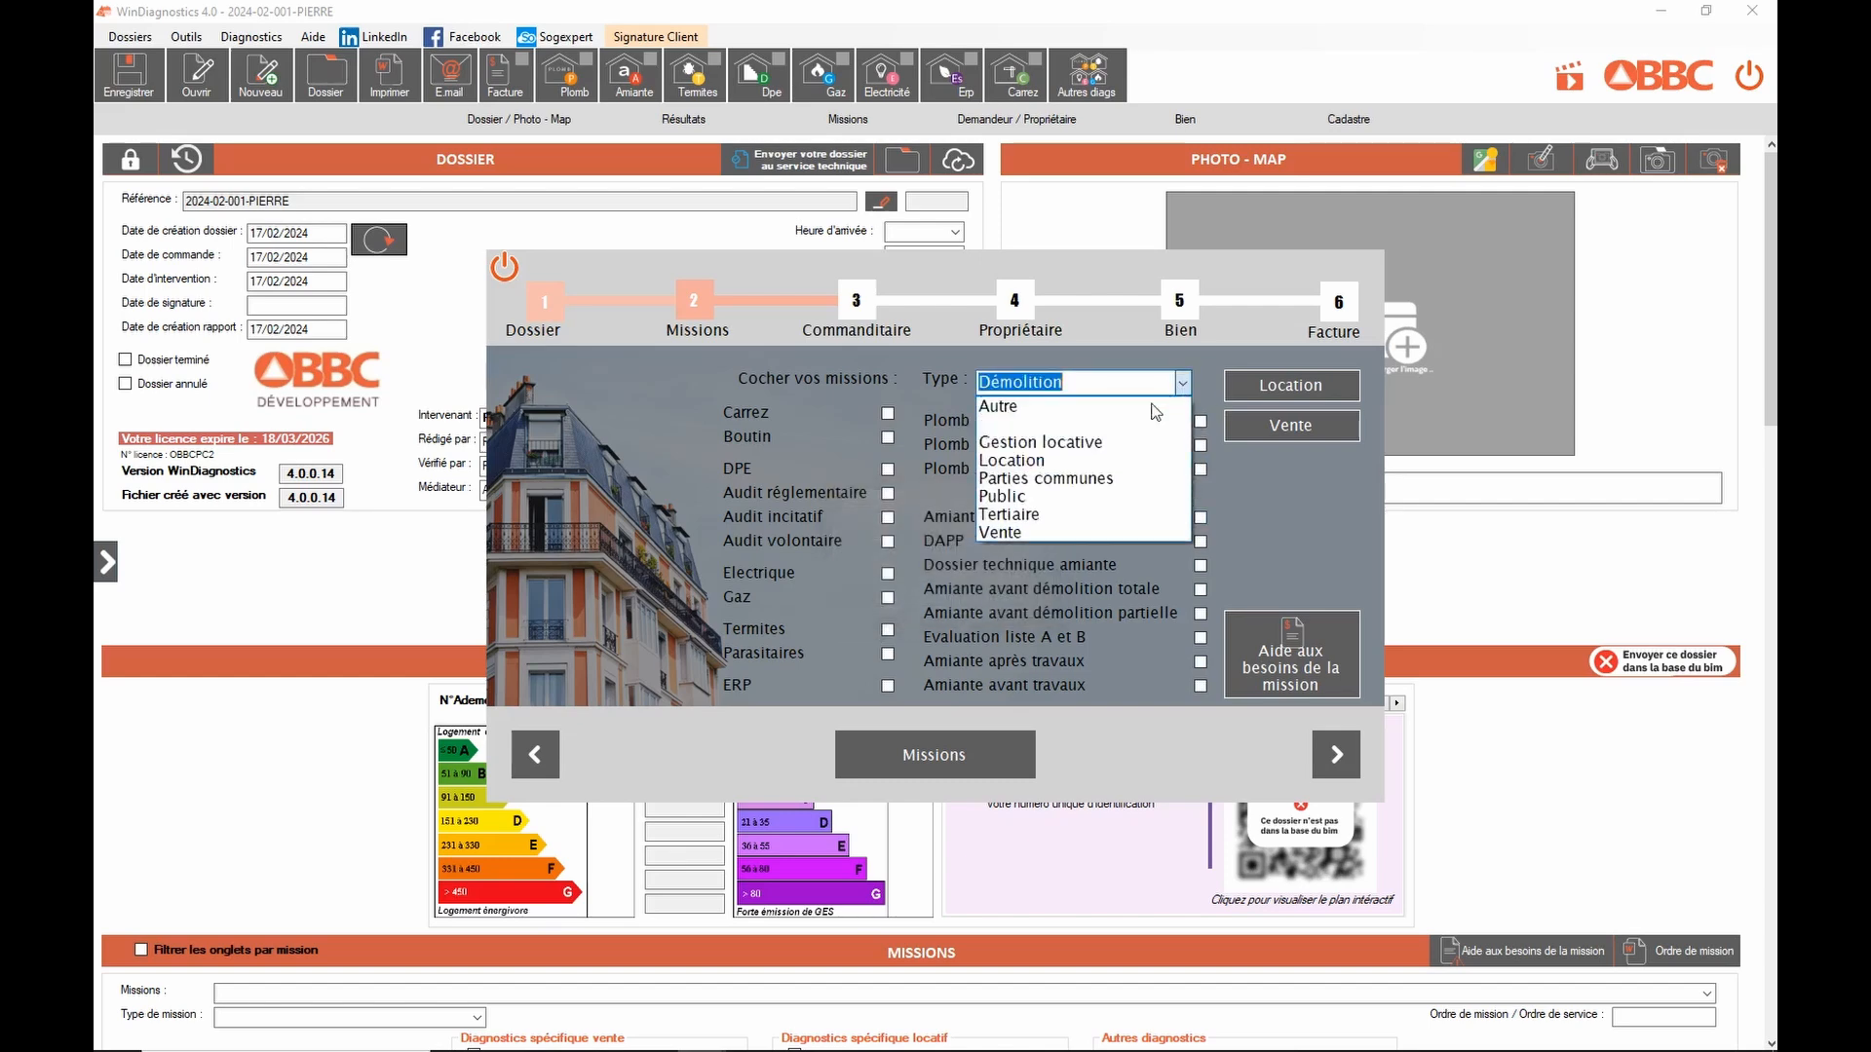
pyautogui.click(1072, 426)
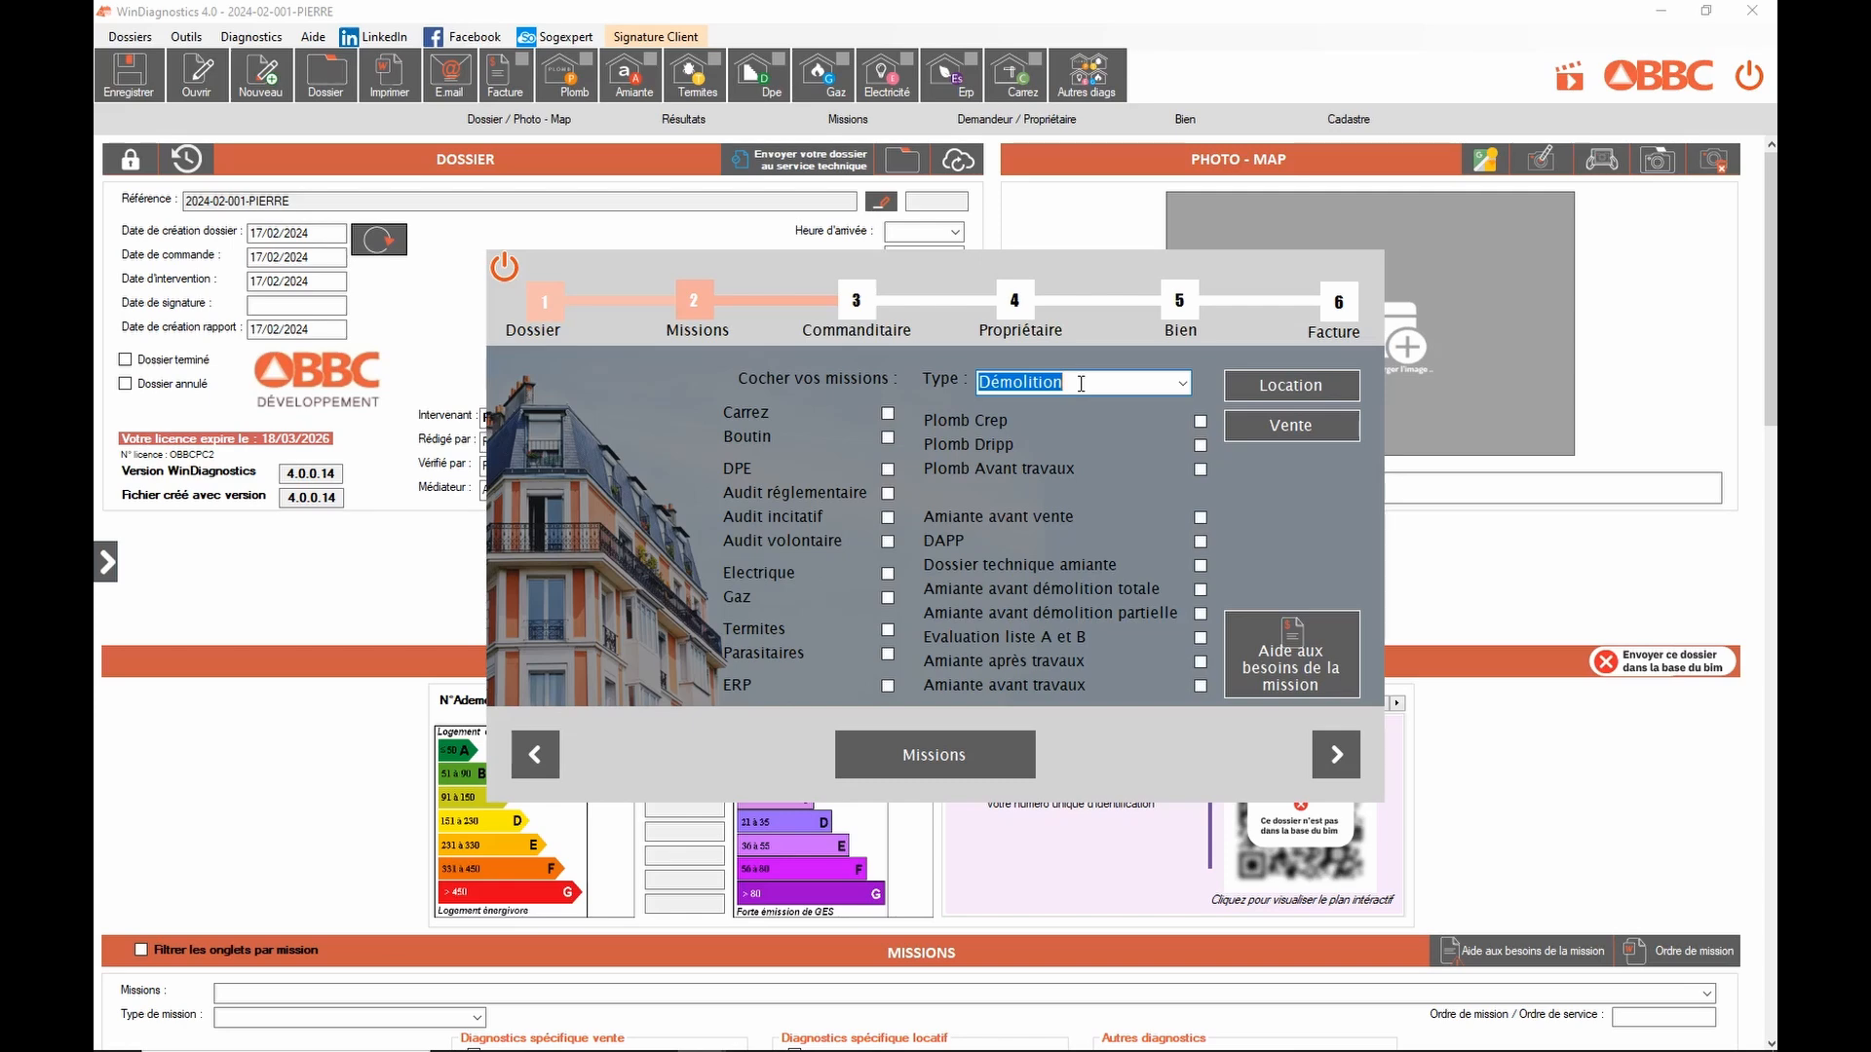
pyautogui.press('Delete')
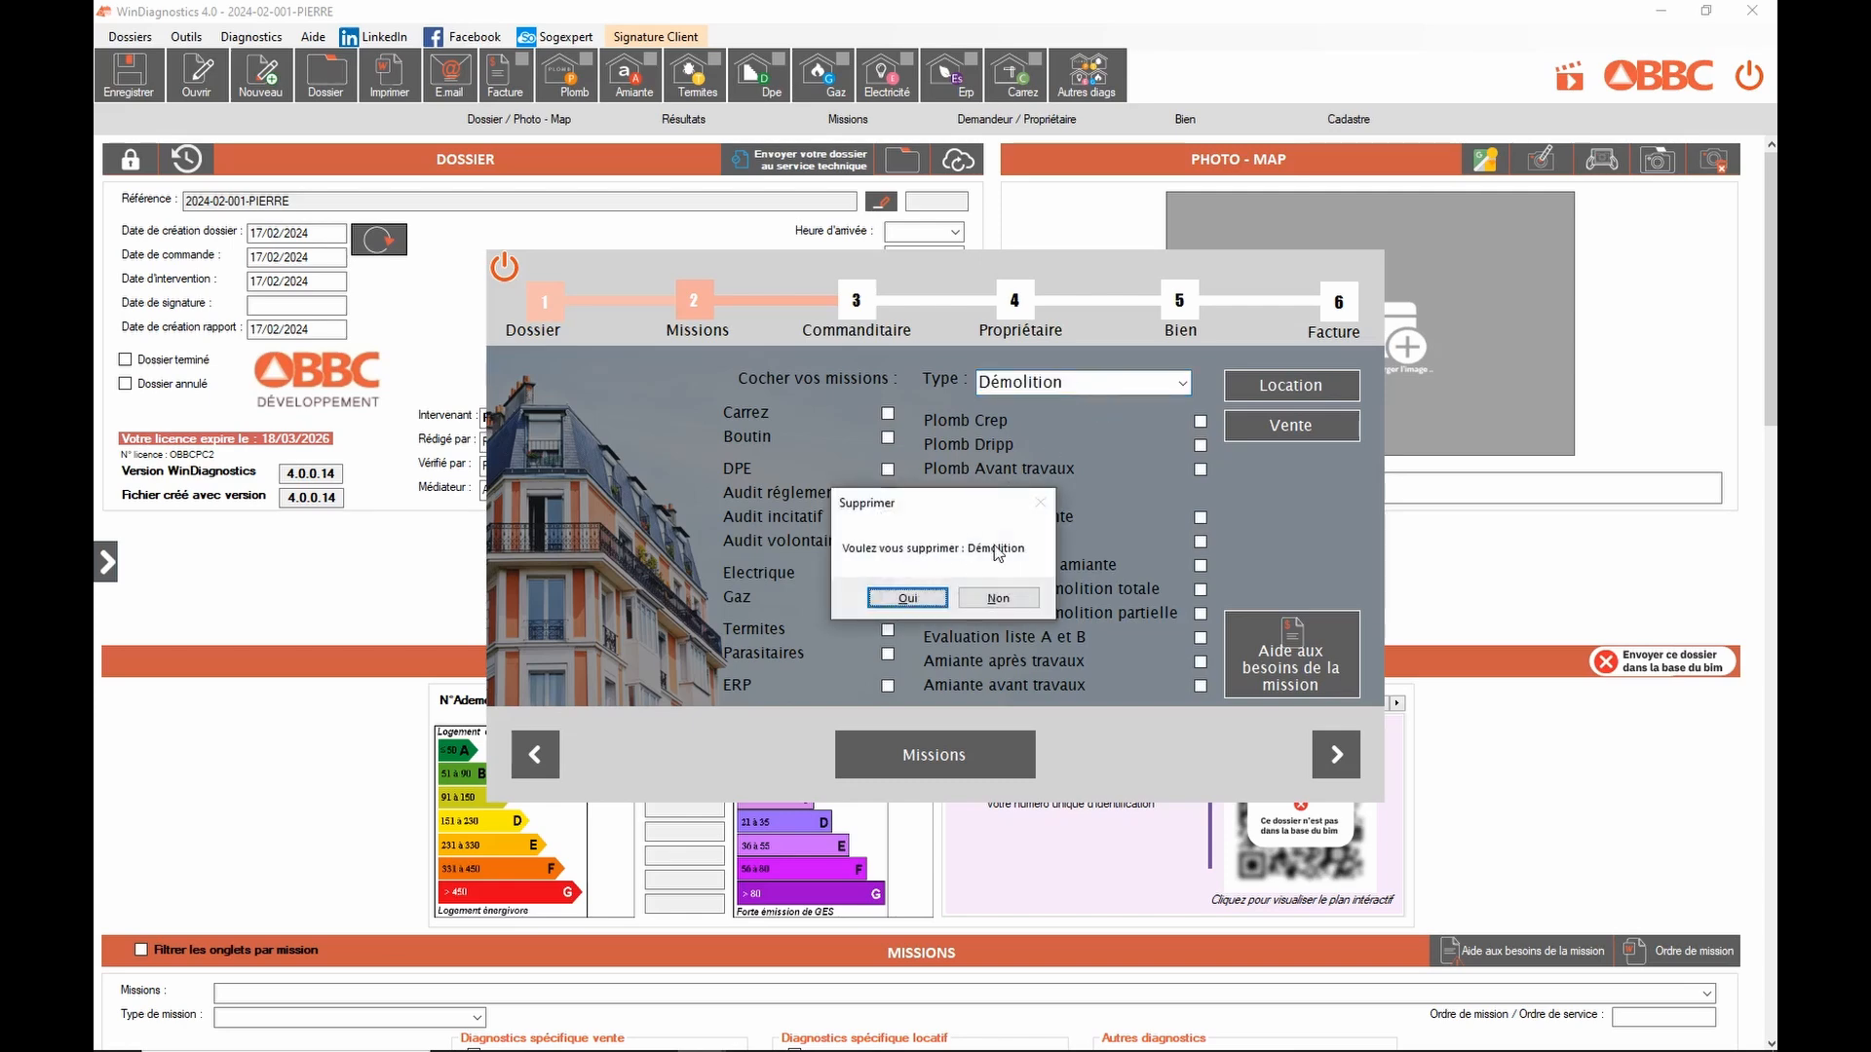
pyautogui.click(906, 597)
# Step: Set the mission type back to Vente
pyautogui.click(1183, 383)
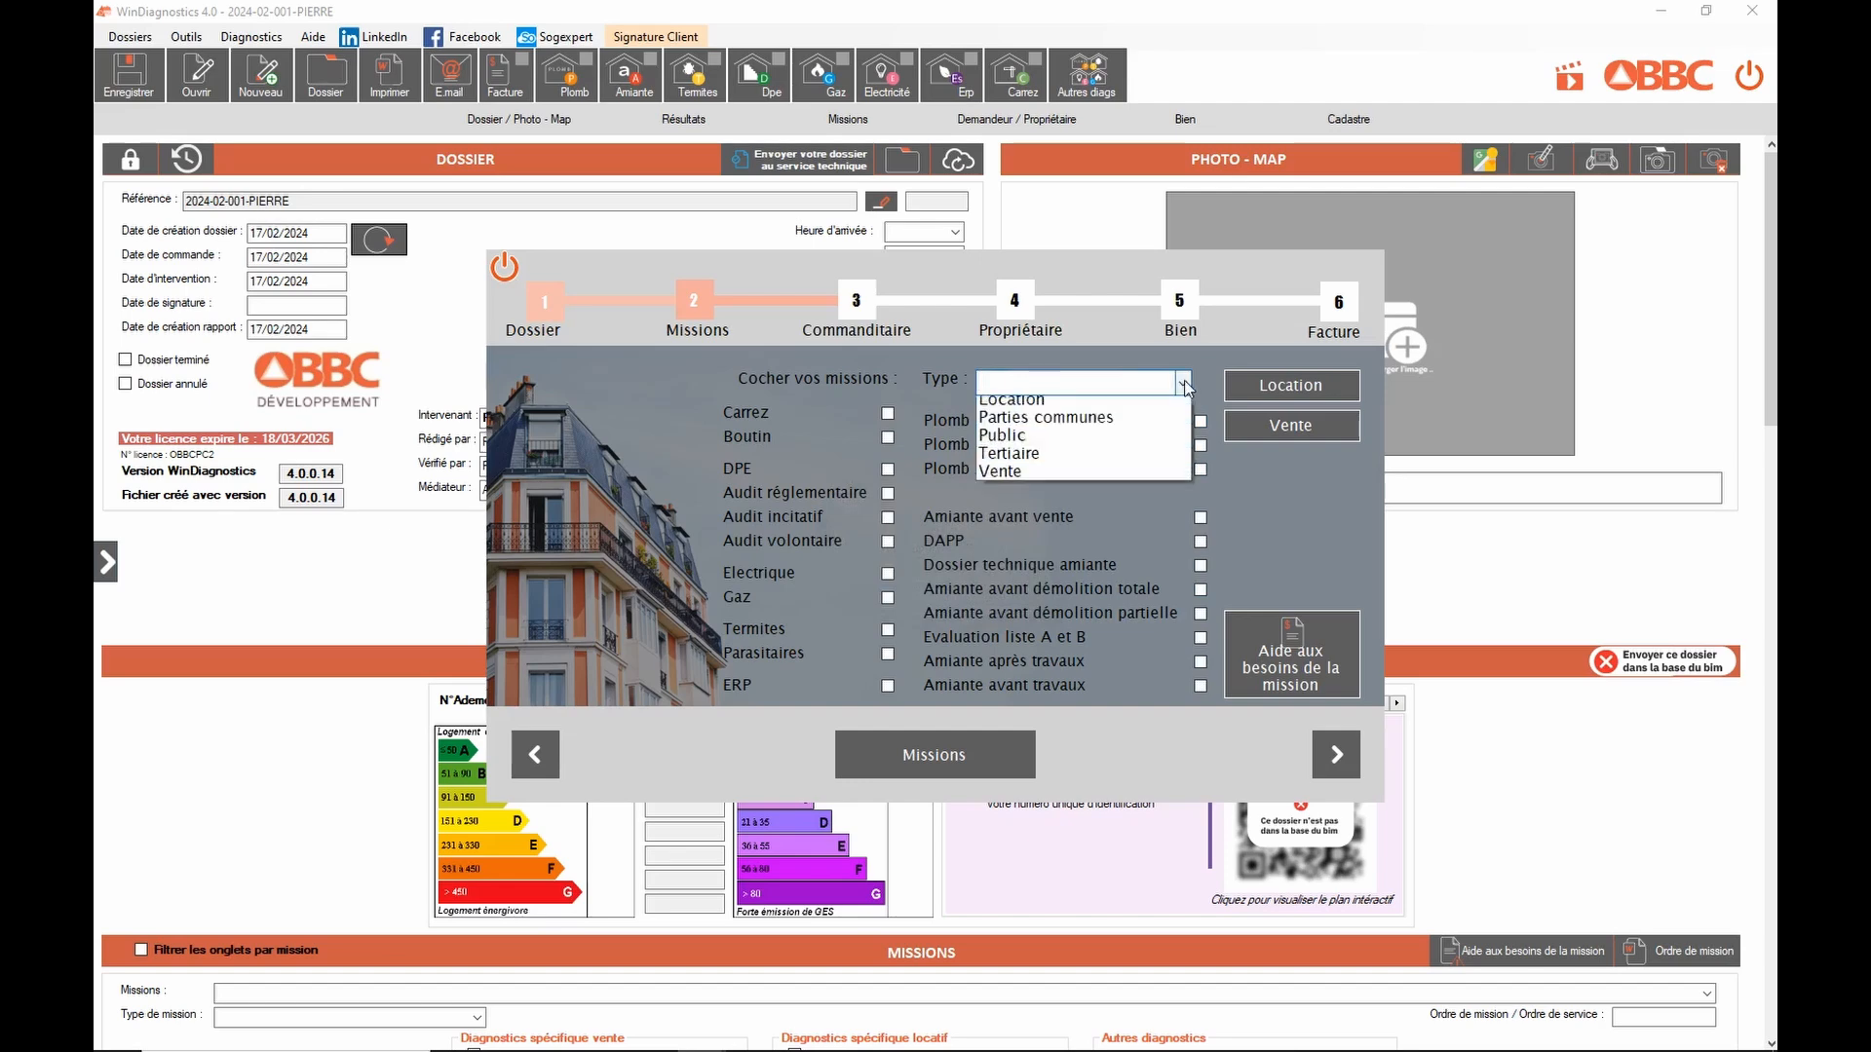
pyautogui.click(1290, 429)
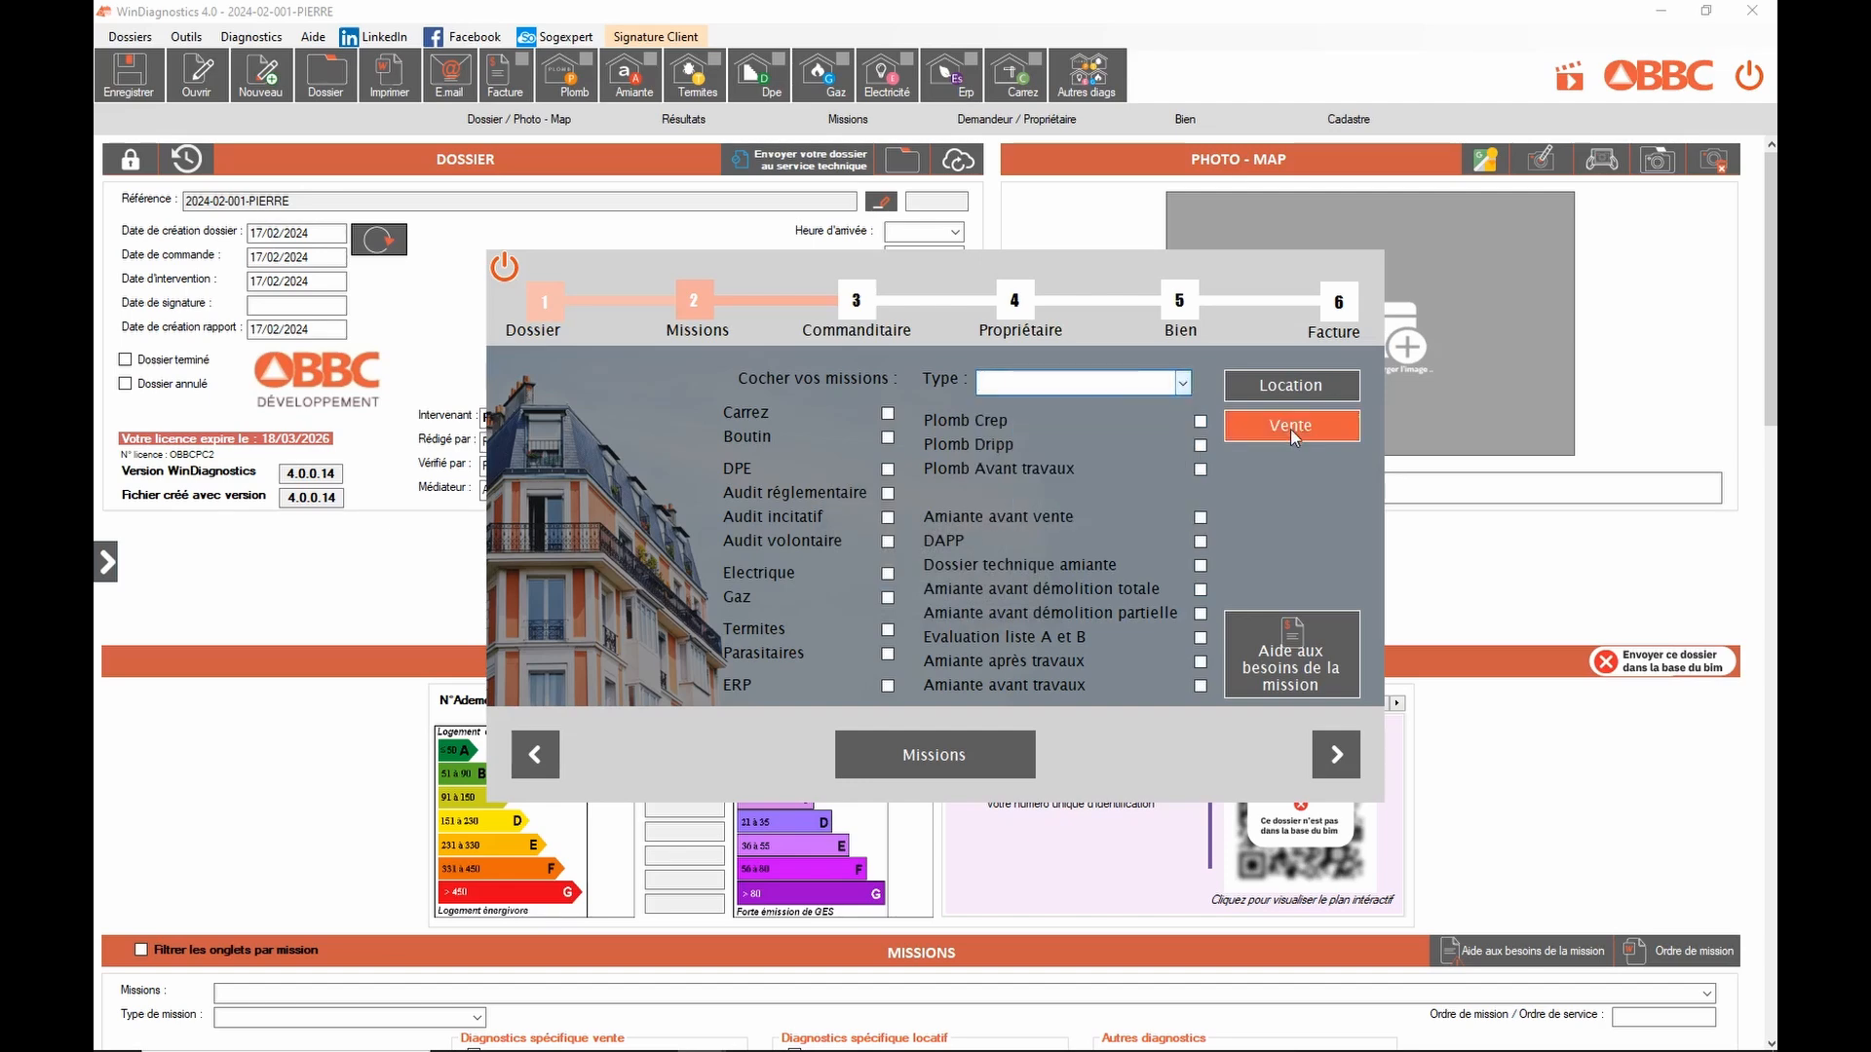
pyautogui.click(1291, 429)
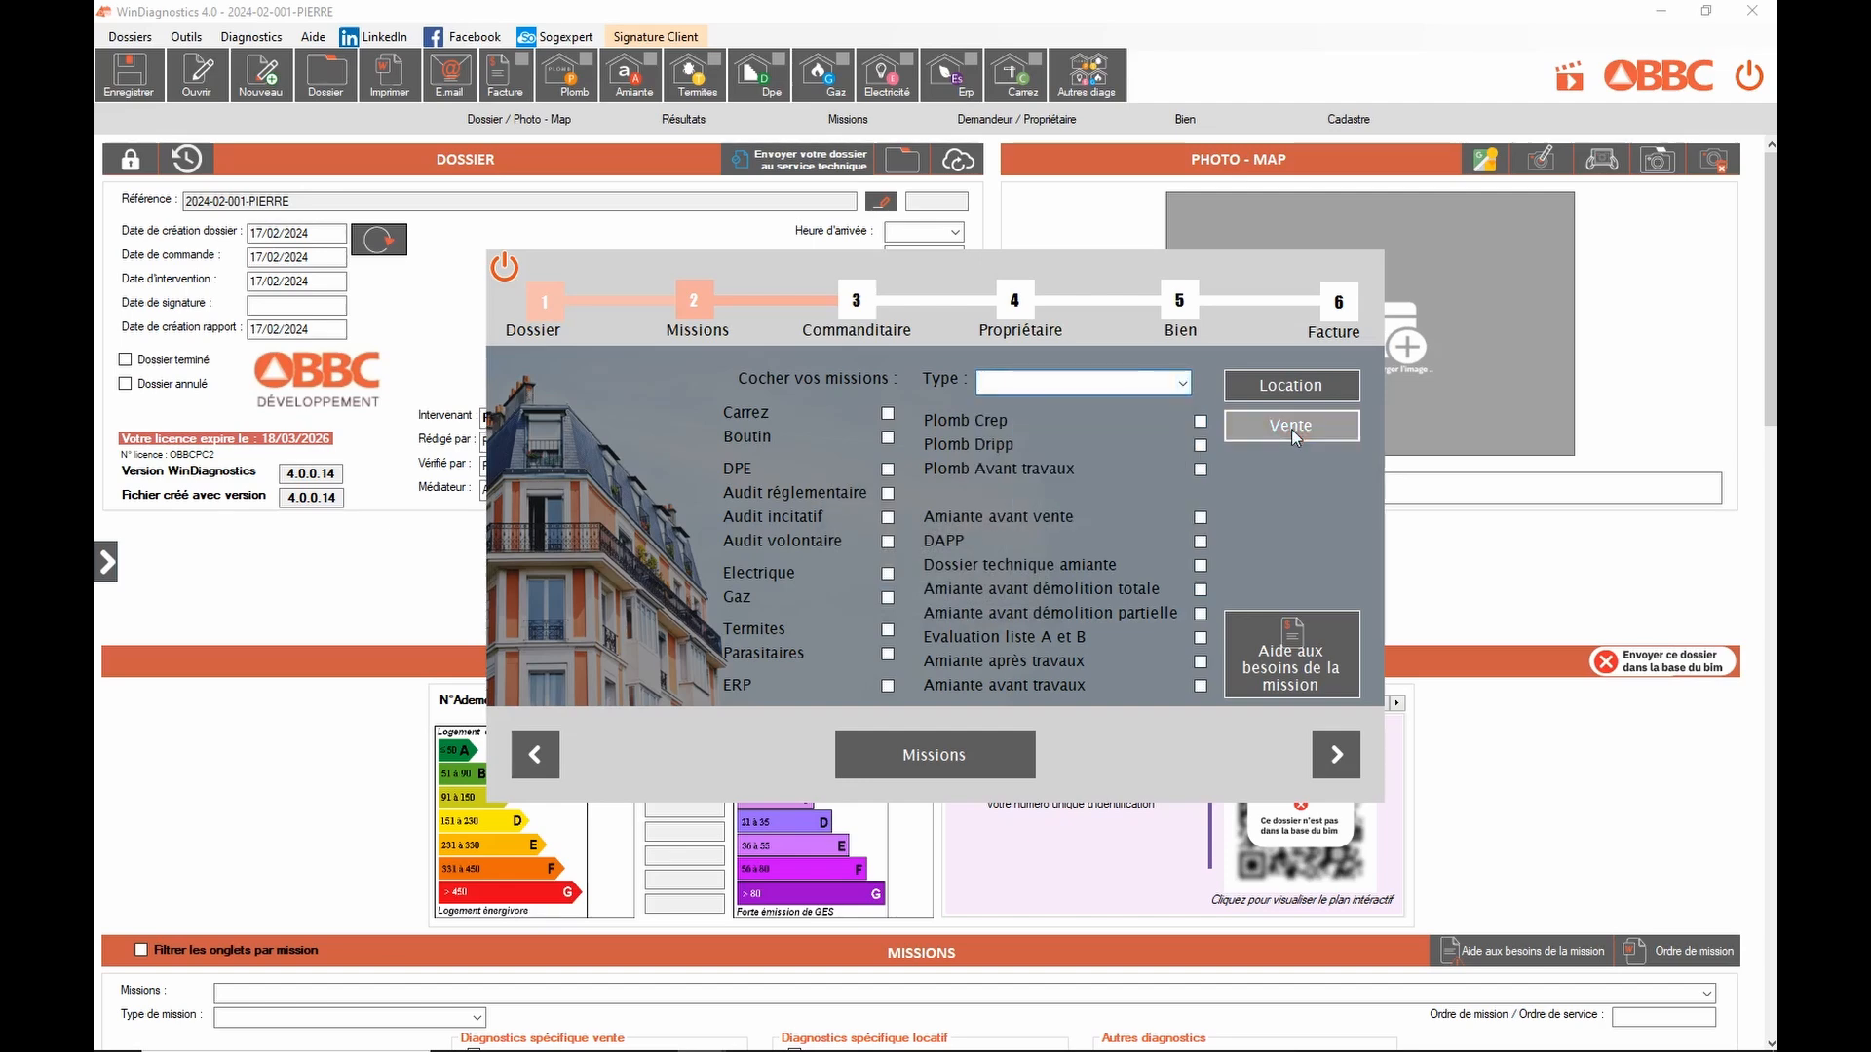
# Step: Tick the Carrez, DPE and Electrique missions and advance to the Commanditaire step
pyautogui.click(746, 413)
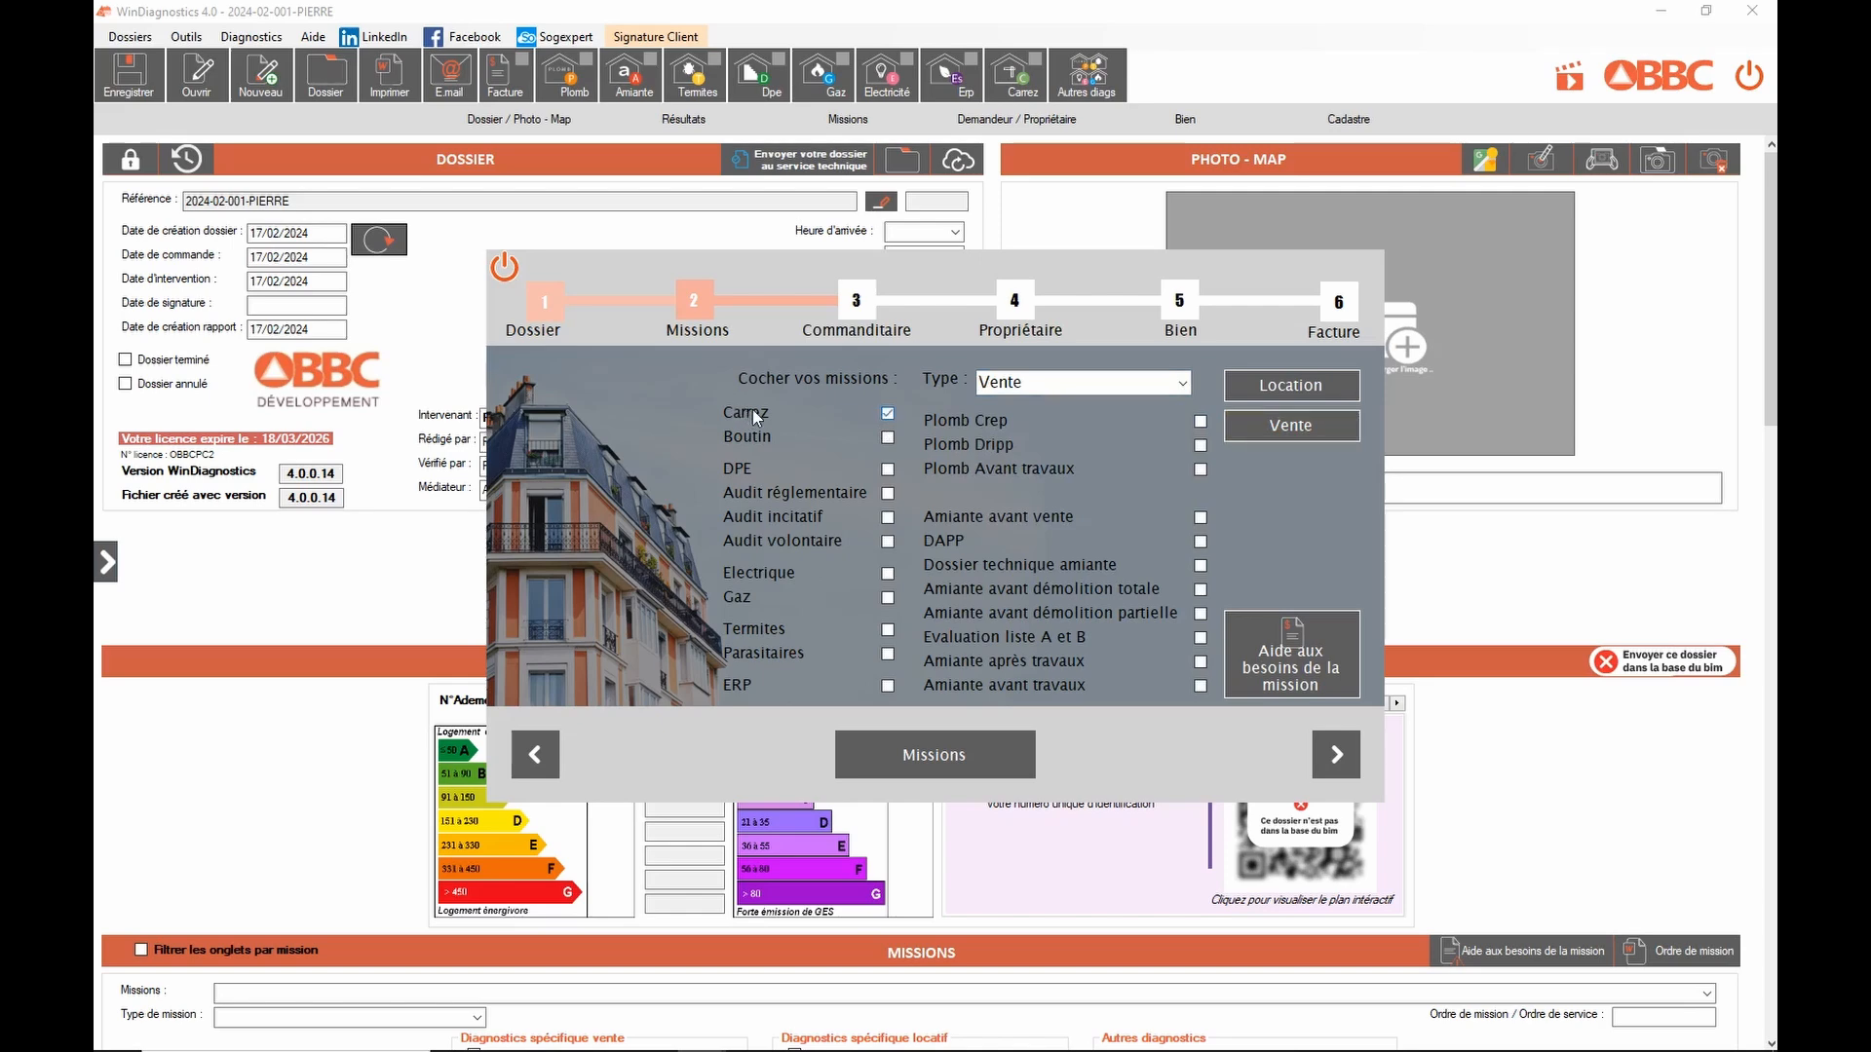
pyautogui.click(747, 467)
pyautogui.click(764, 575)
pyautogui.click(1333, 752)
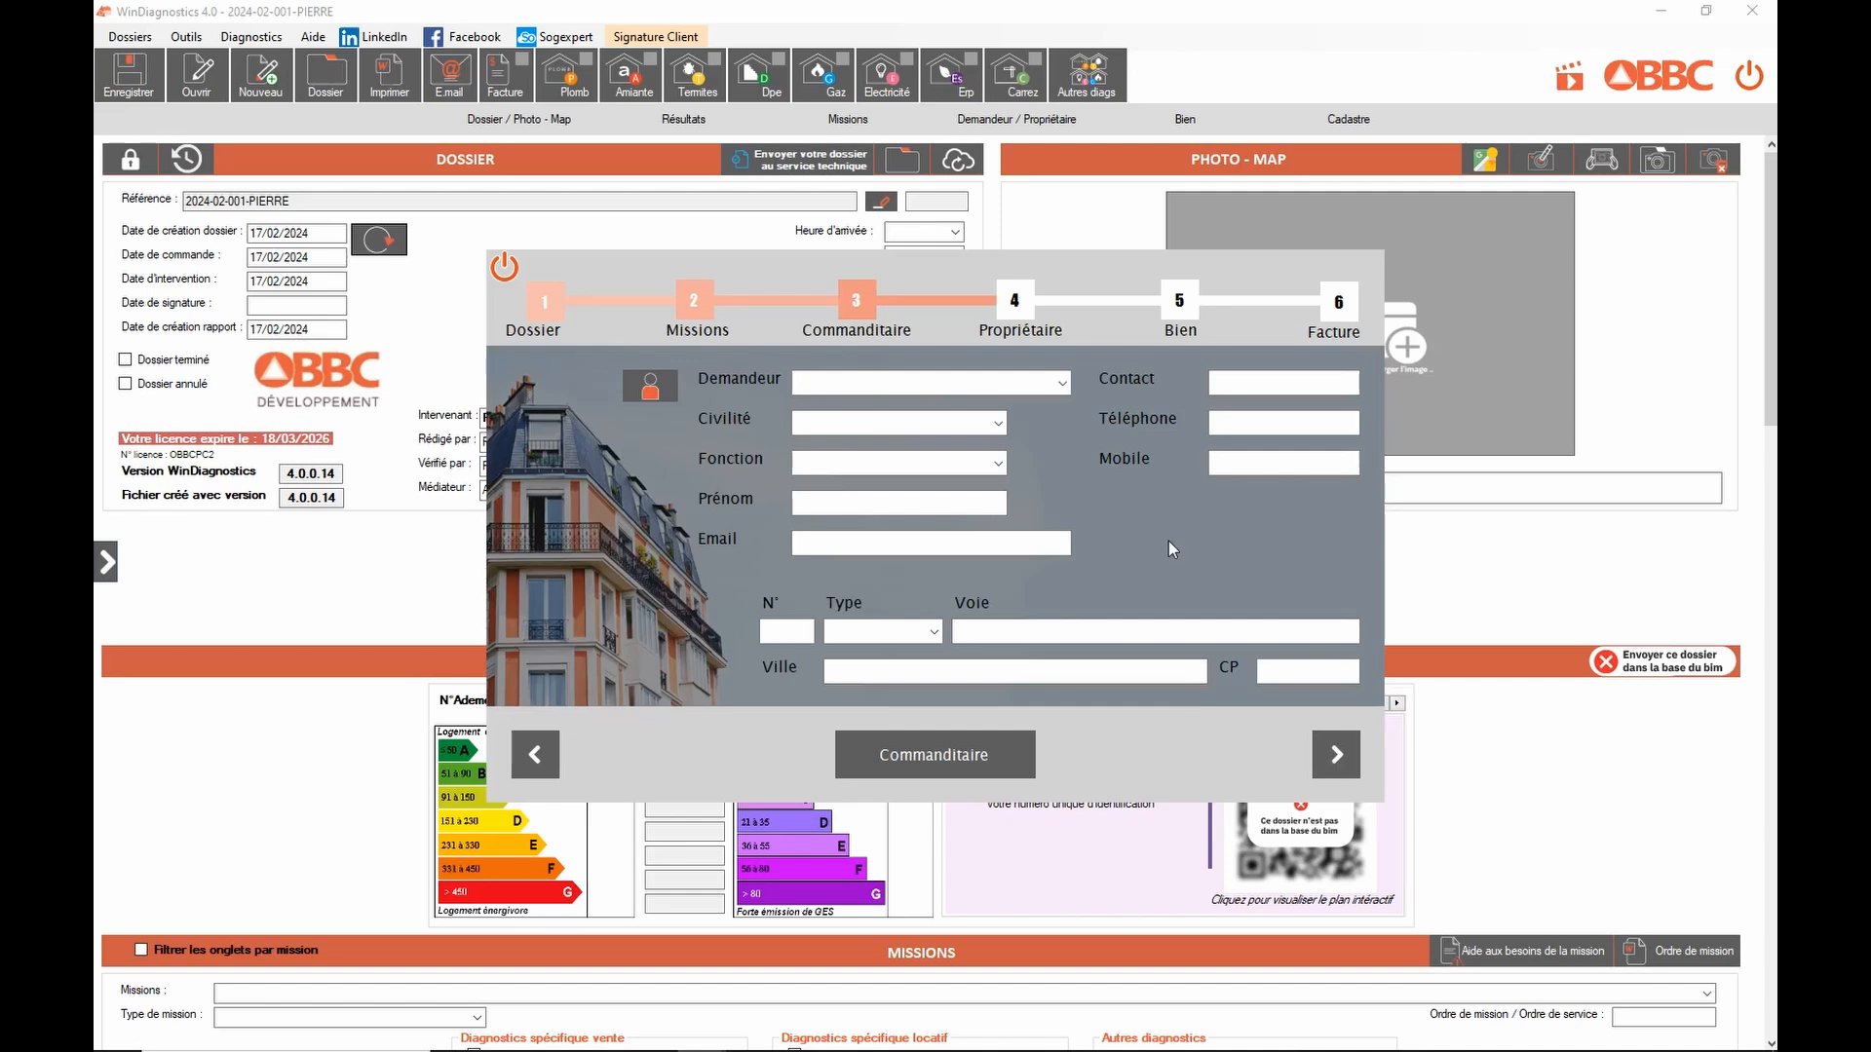
# Step: Fill the Commanditaire step with Demandeur 1 (Notaire) and open the Demandeurs register
pyautogui.click(1063, 384)
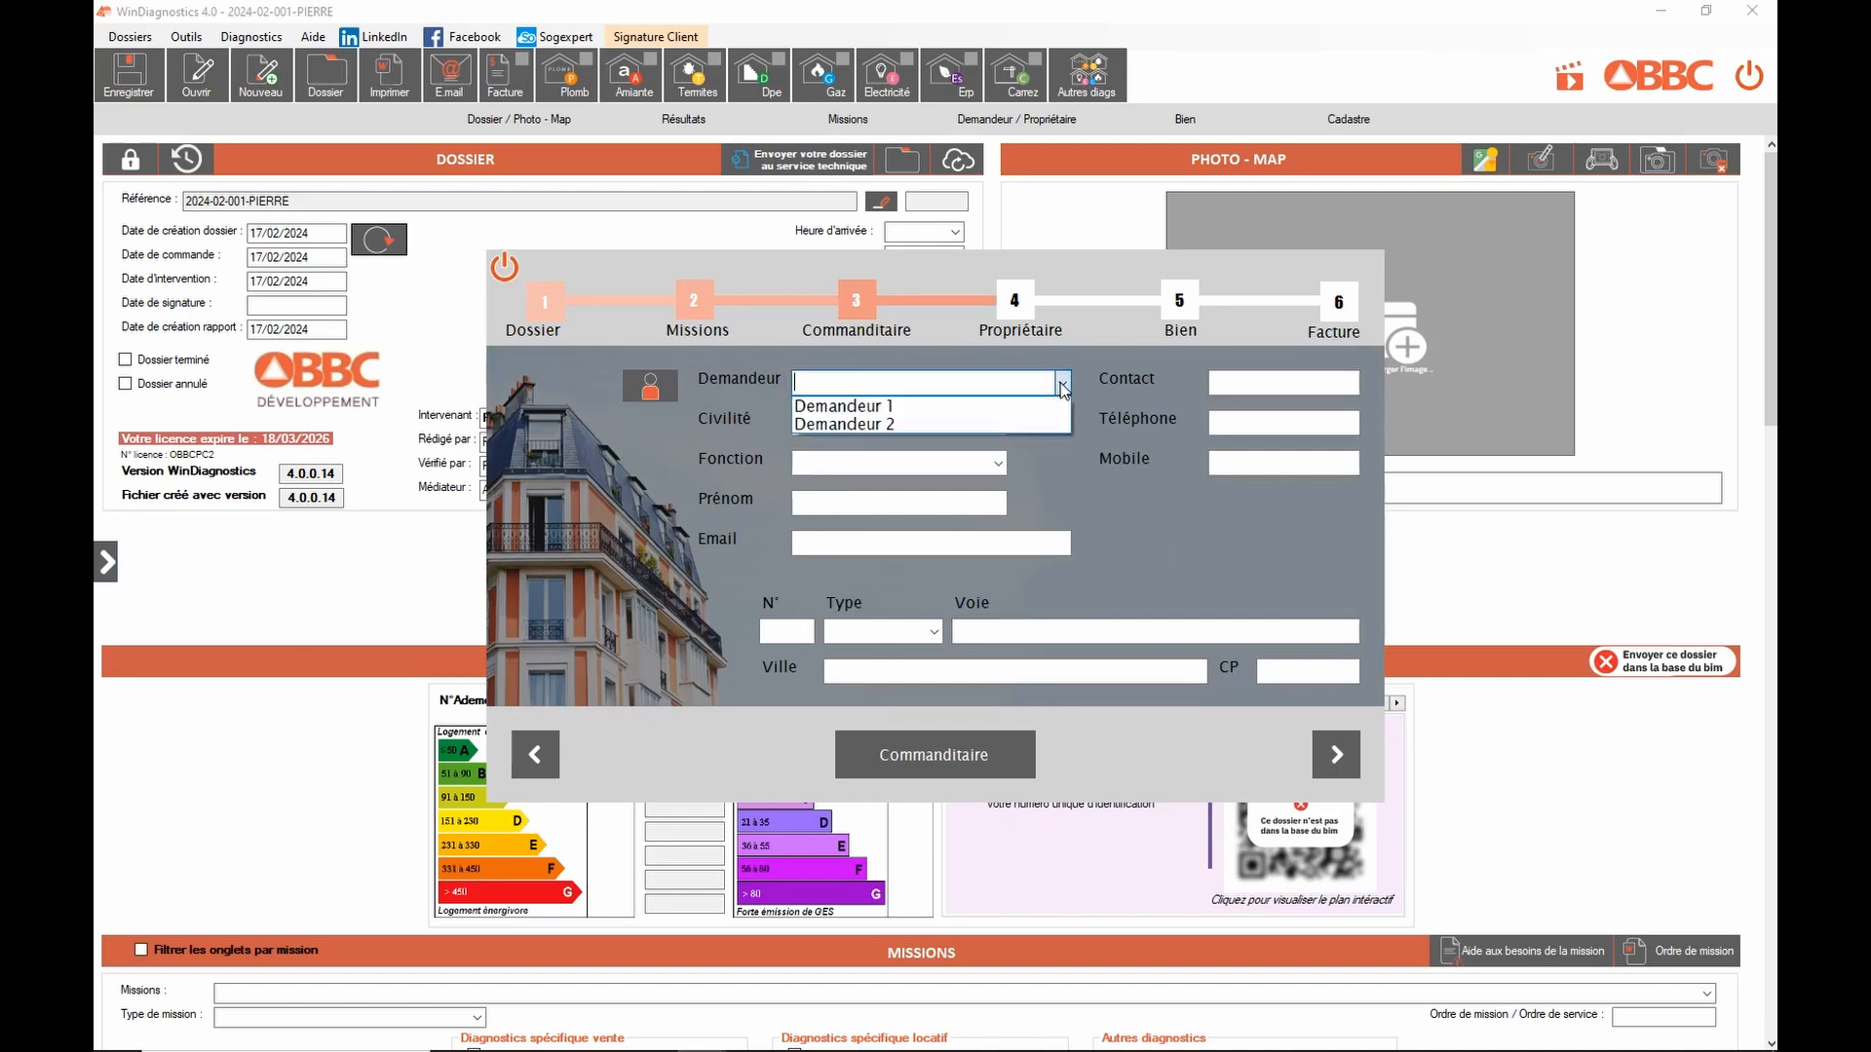
pyautogui.click(893, 408)
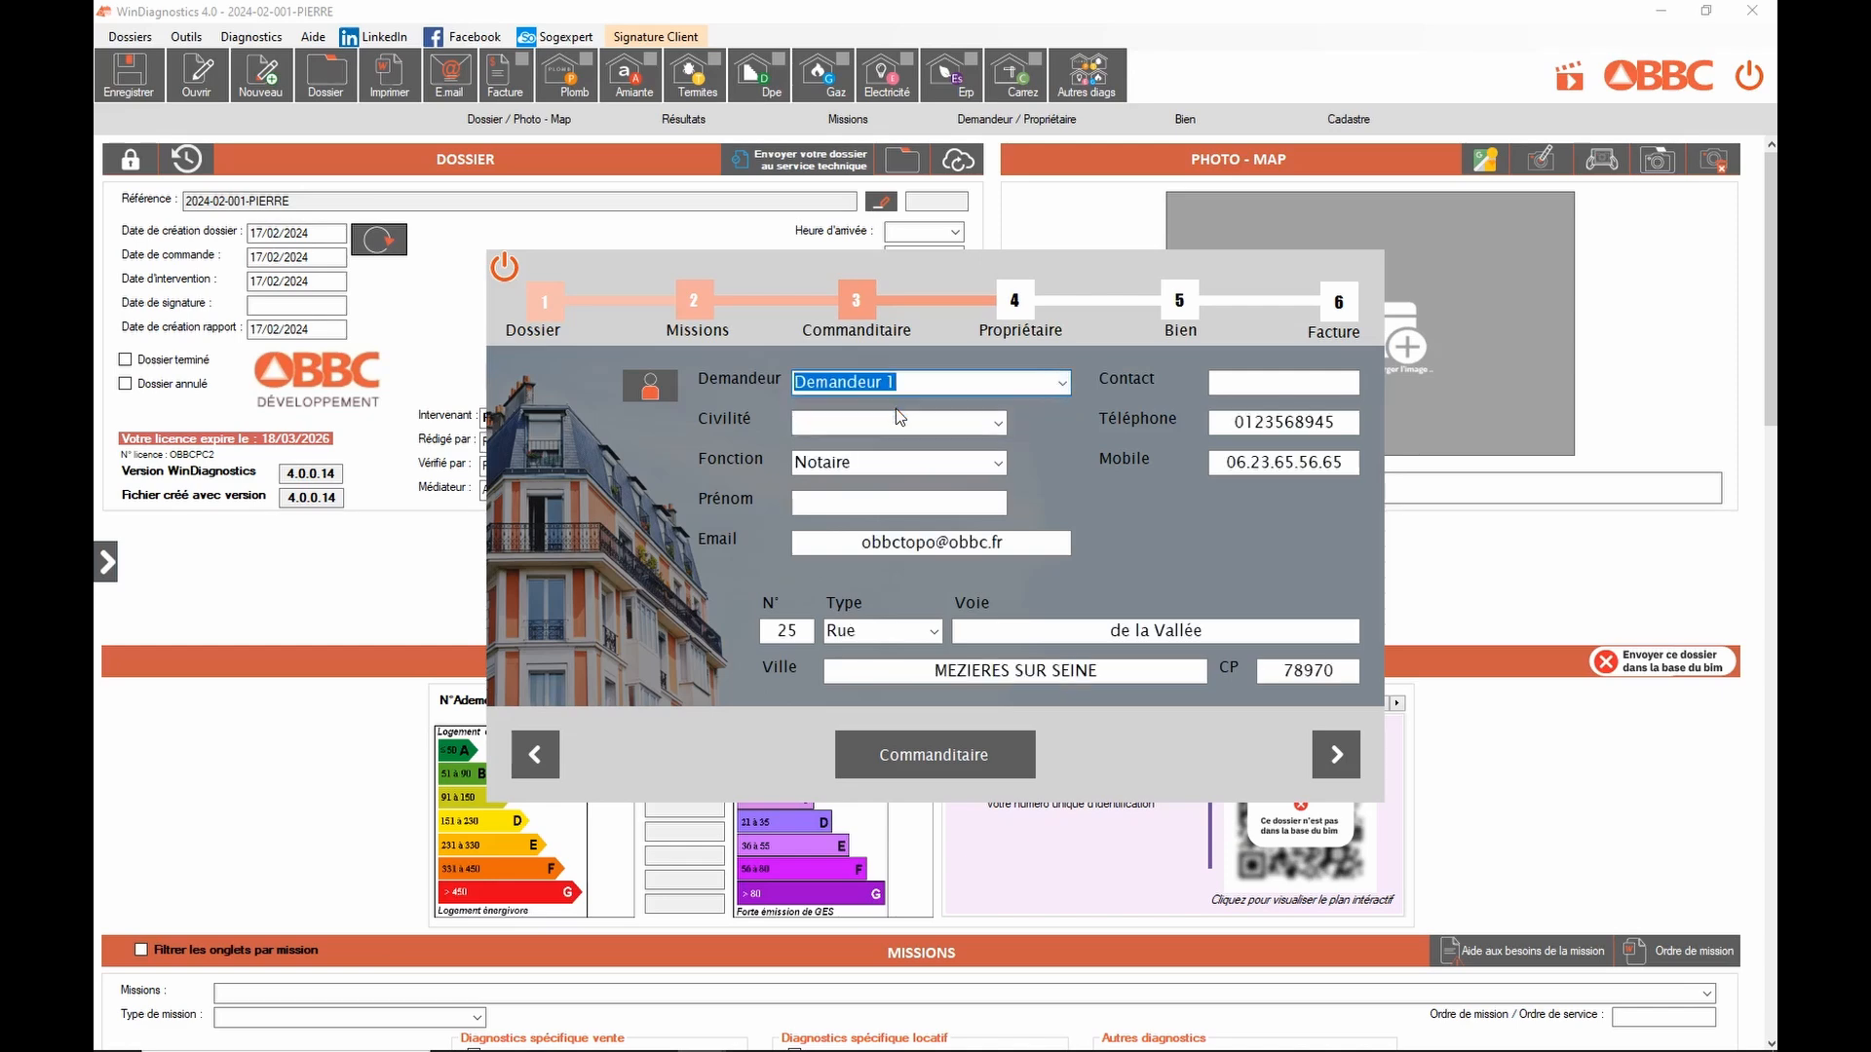
pyautogui.click(647, 388)
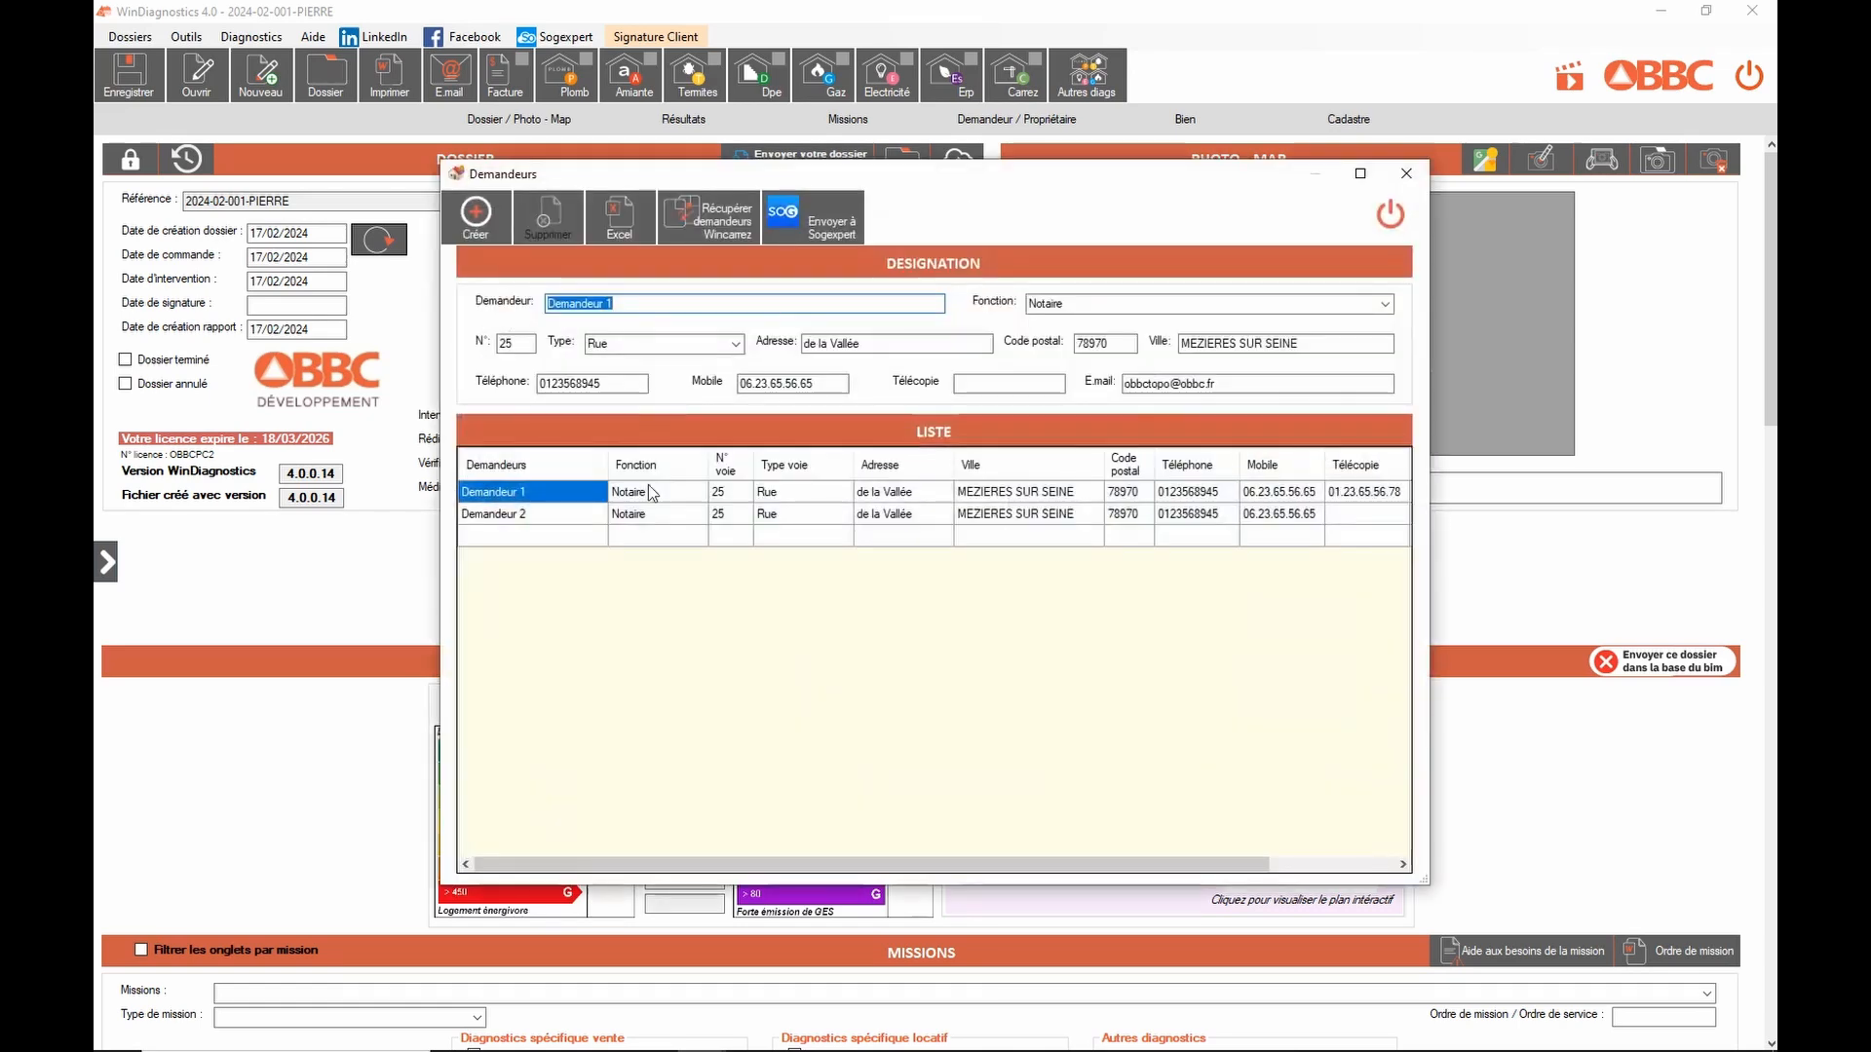
# Step: Create requester Demandeur 3 as Agence immobilière with postal code 78560
pyautogui.click(678, 303)
pyautogui.hotkey('shift', 'Left')
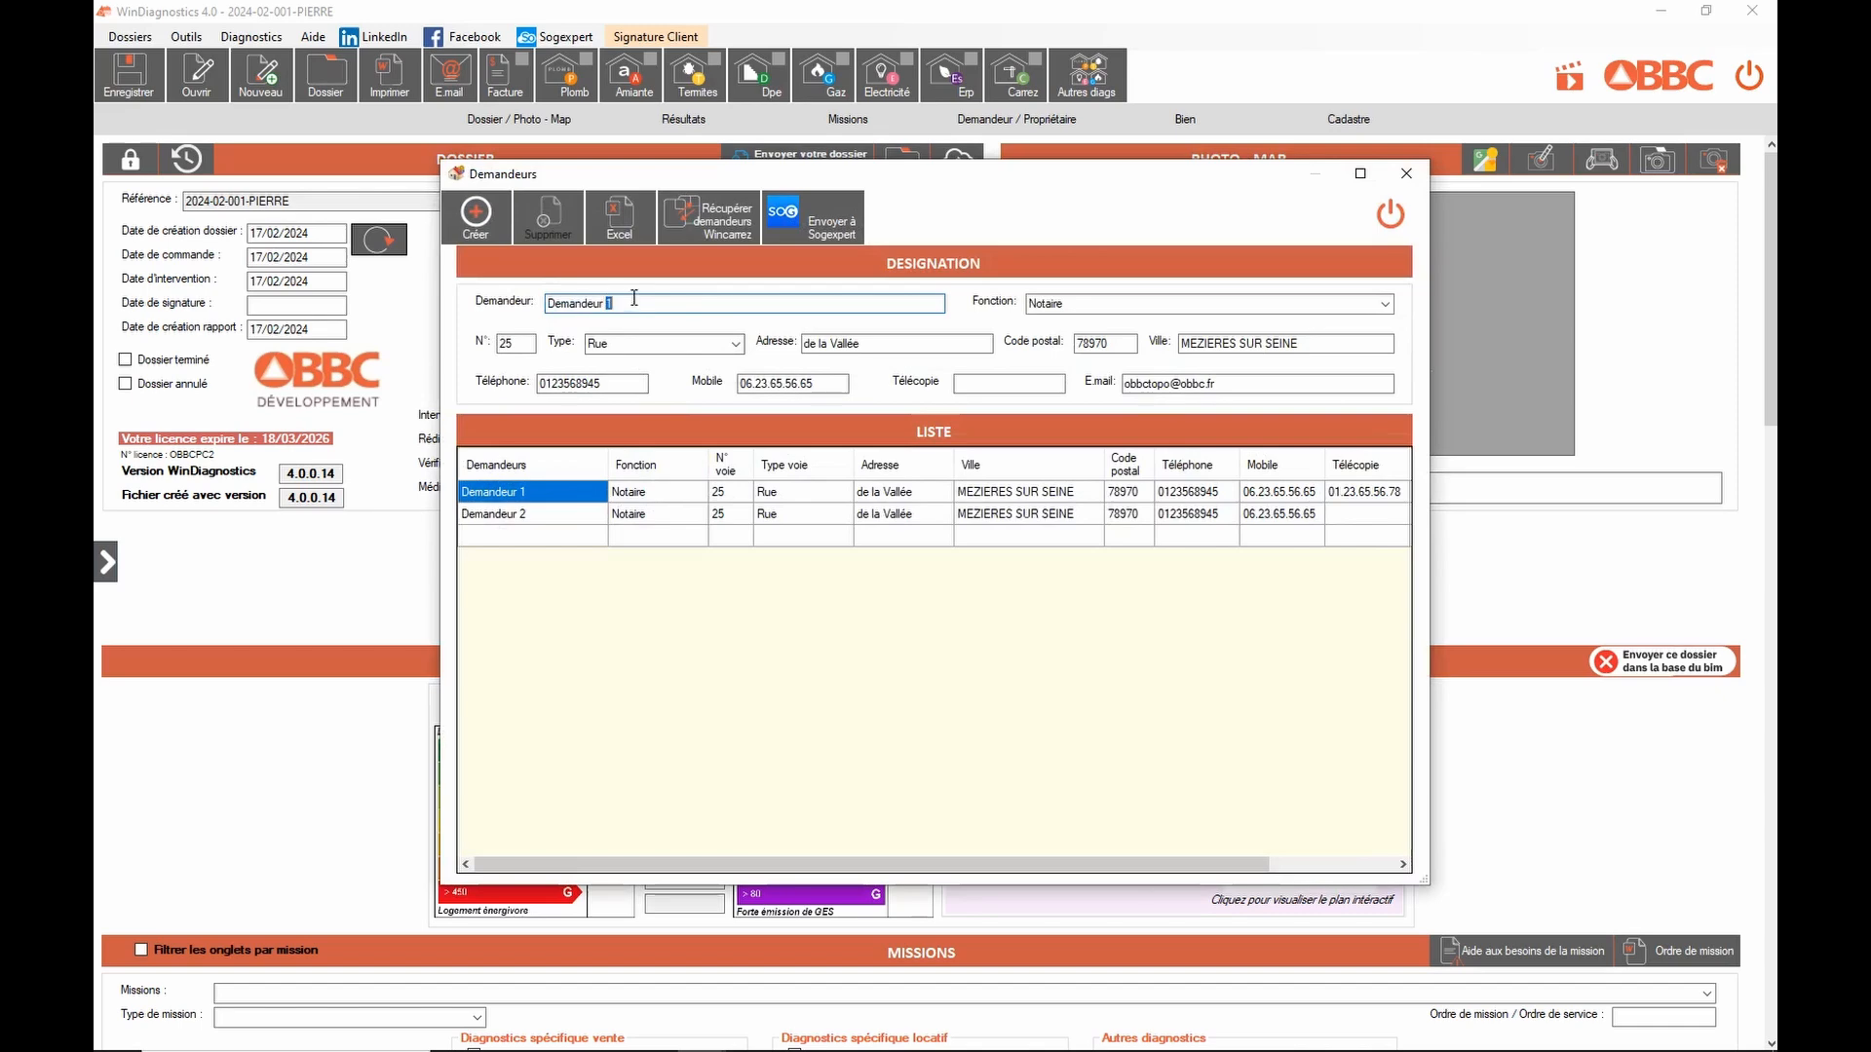
pyautogui.write('3')
pyautogui.click(1383, 305)
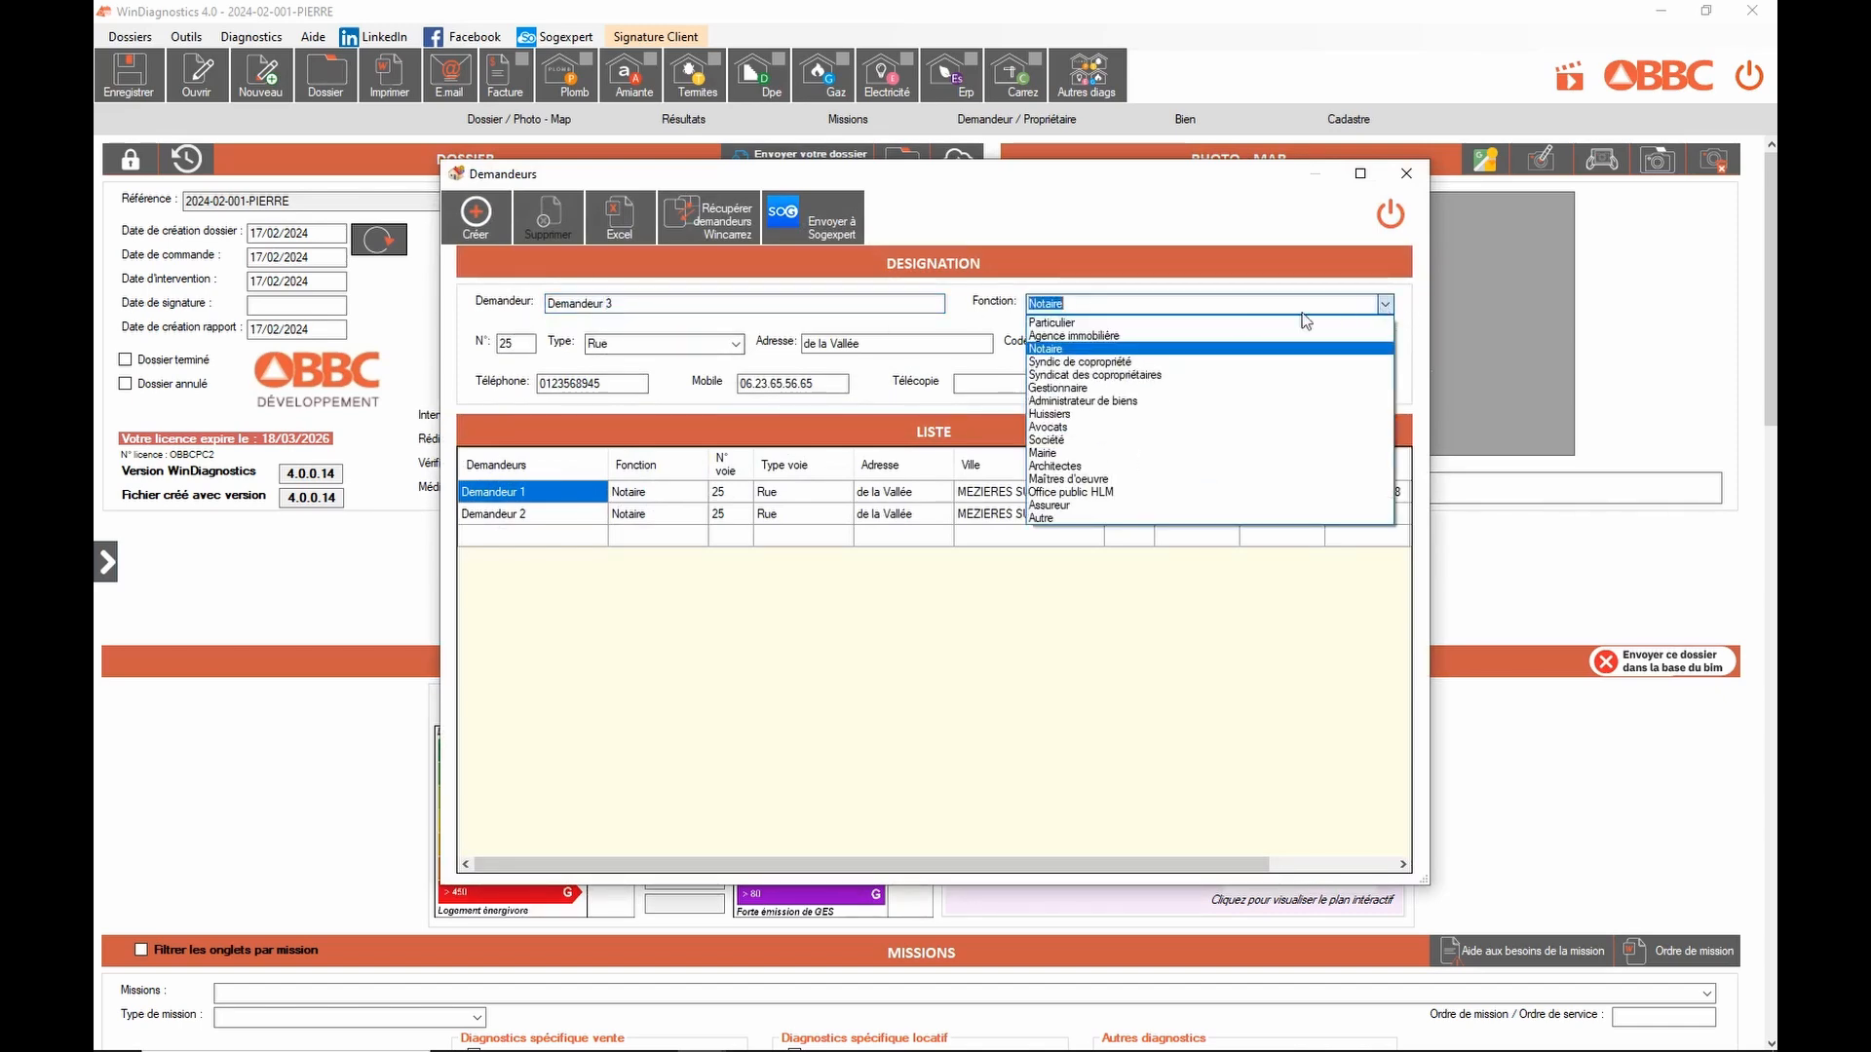
pyautogui.click(1131, 336)
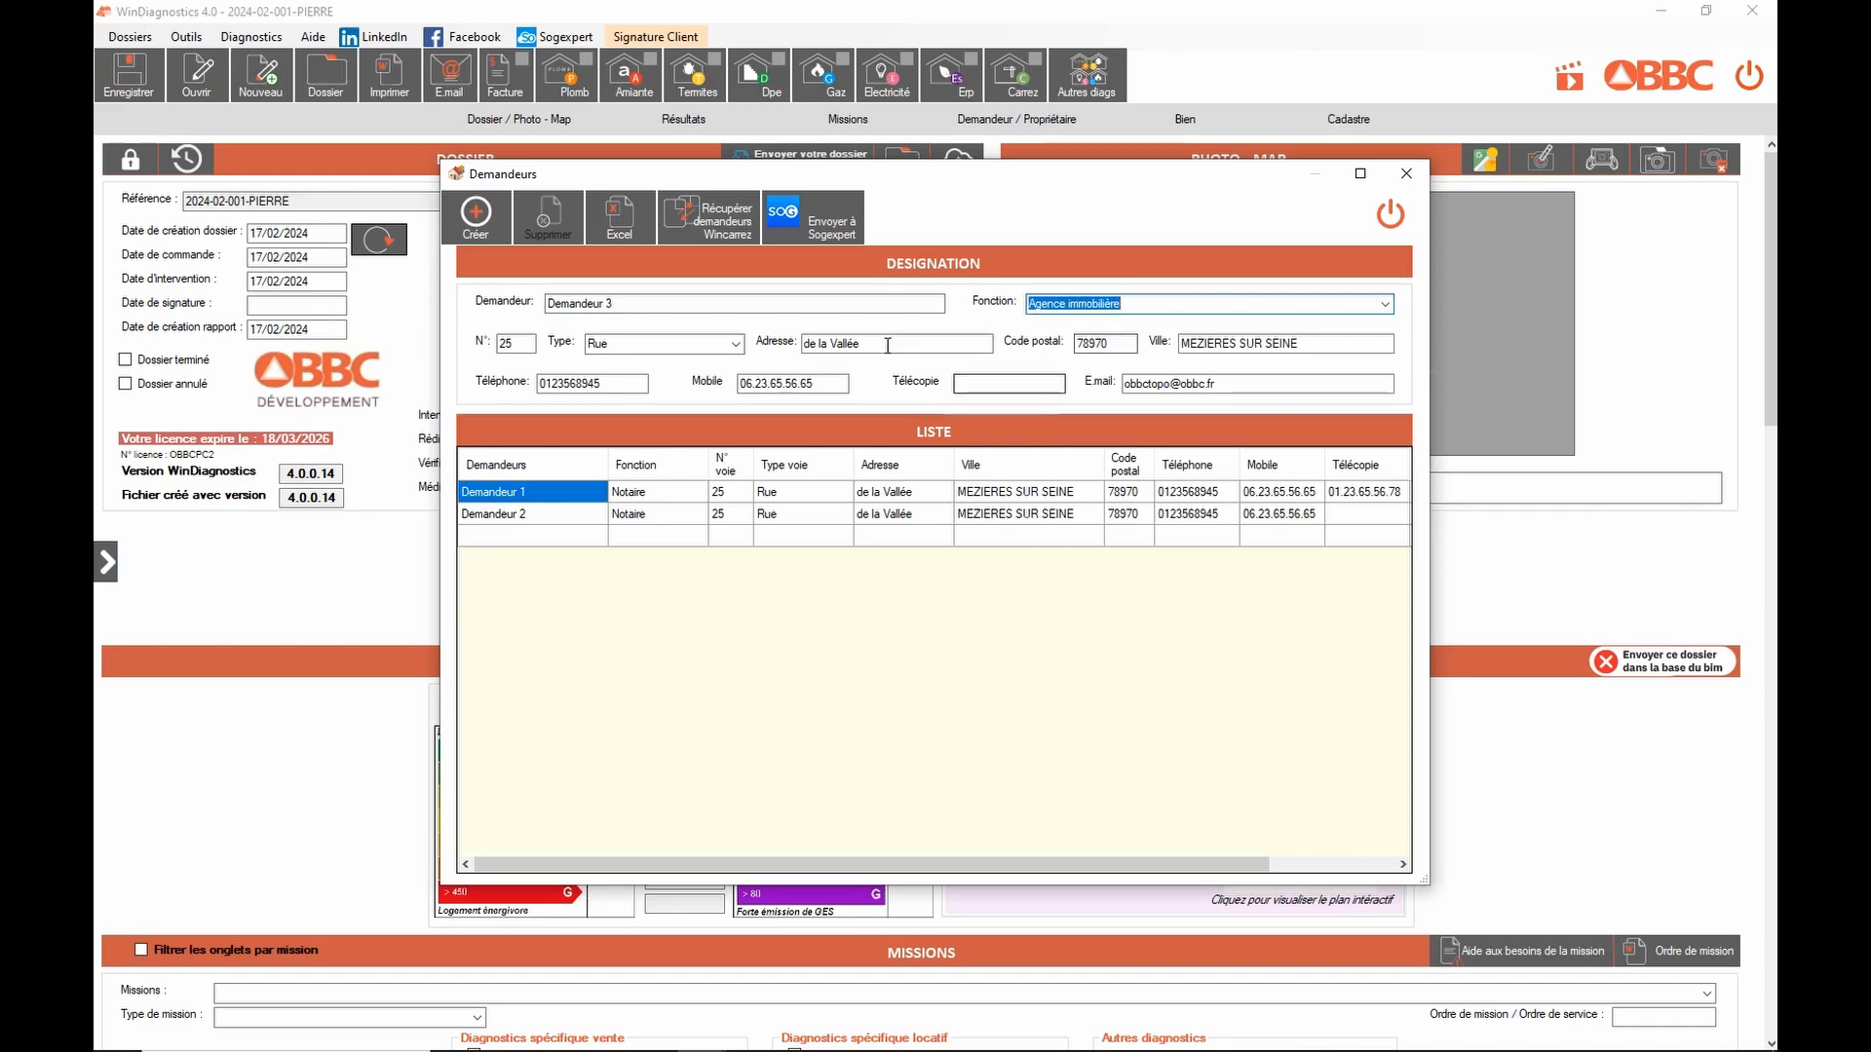
pyautogui.doubleClick(1123, 336)
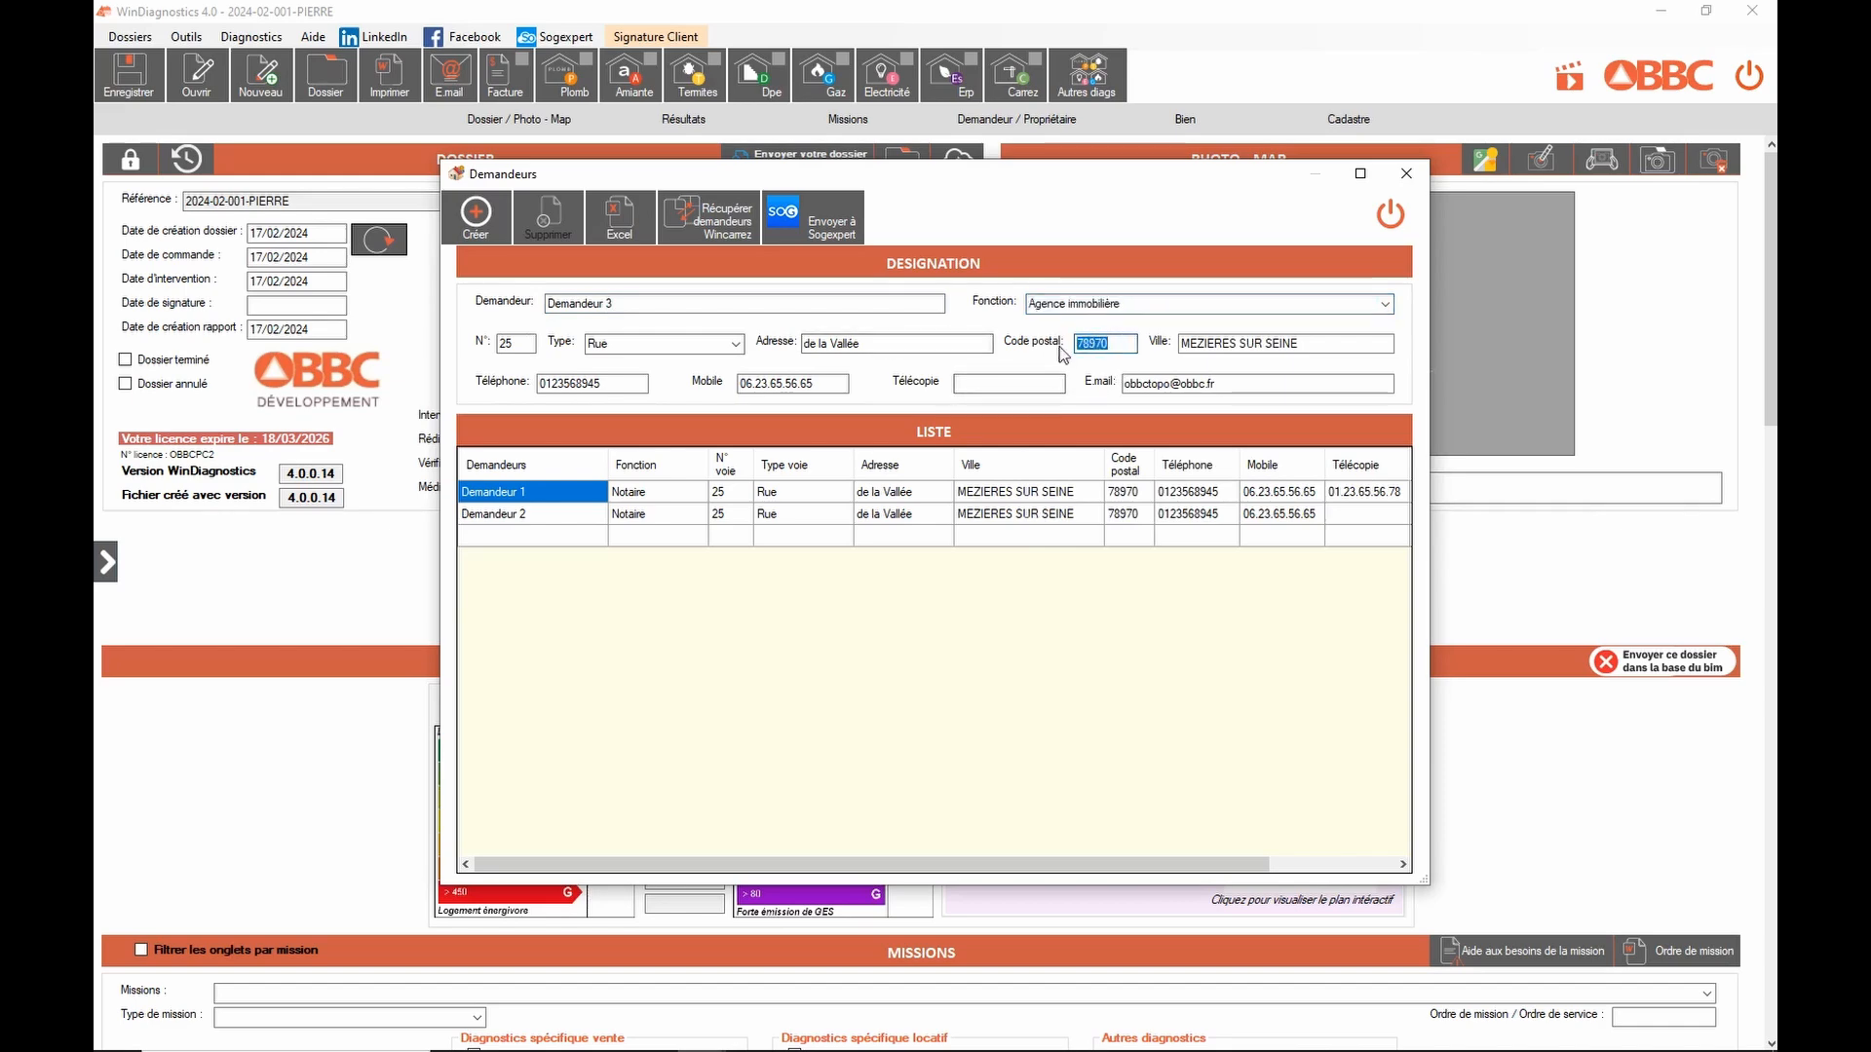
pyautogui.write('78560')
pyautogui.press('Tab')
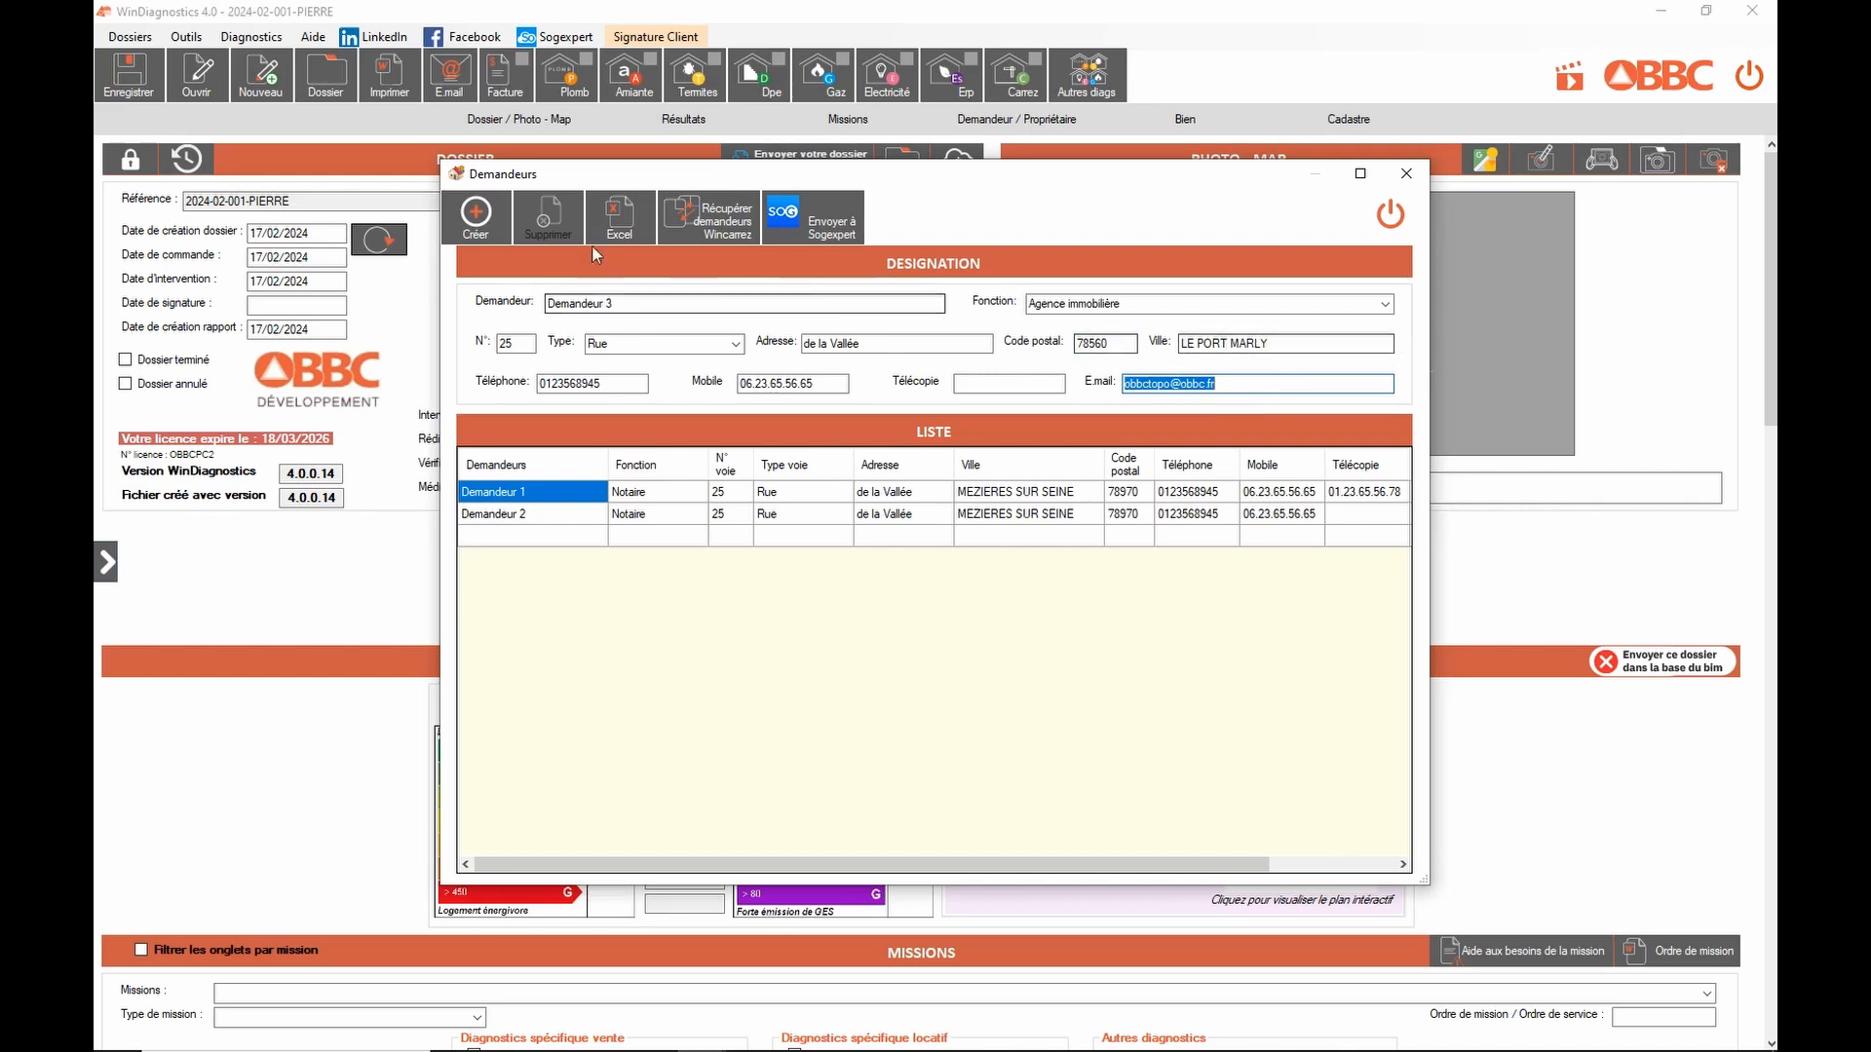
pyautogui.click(489, 216)
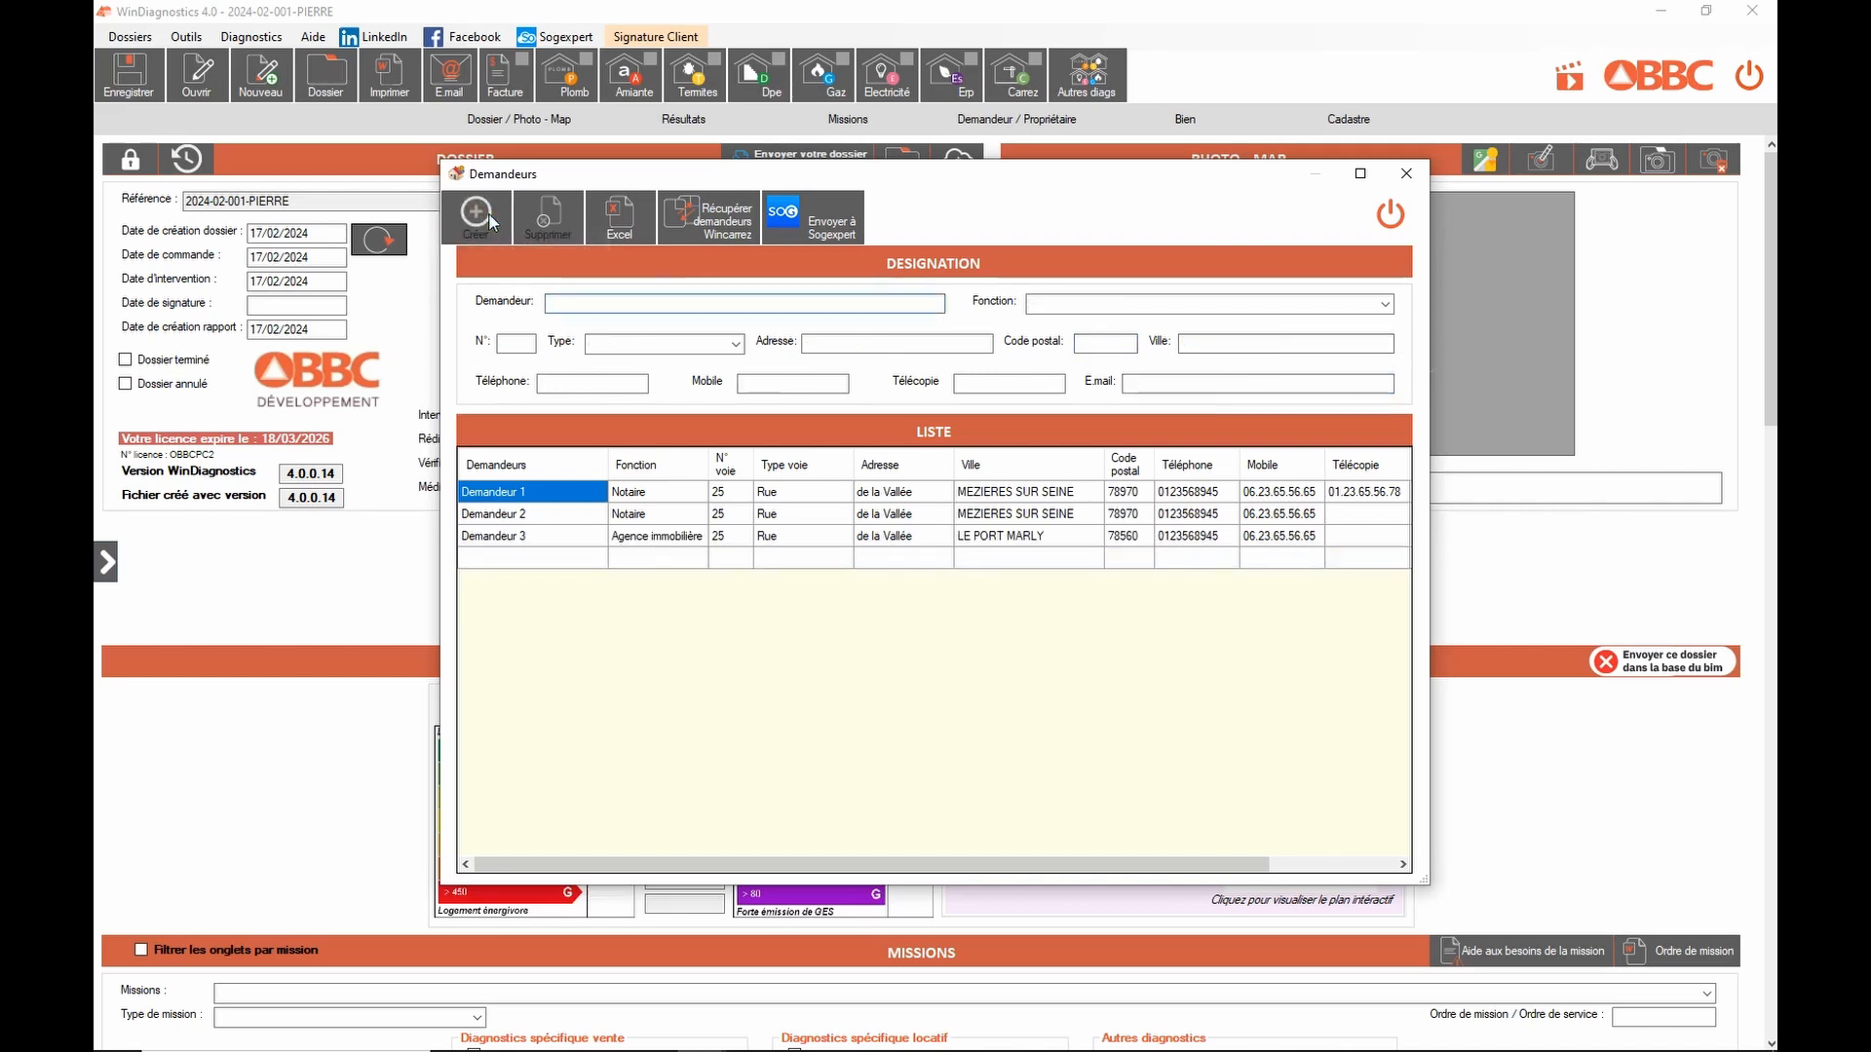
# Step: Delete Demandeur 3 from the register and close it
pyautogui.click(554, 539)
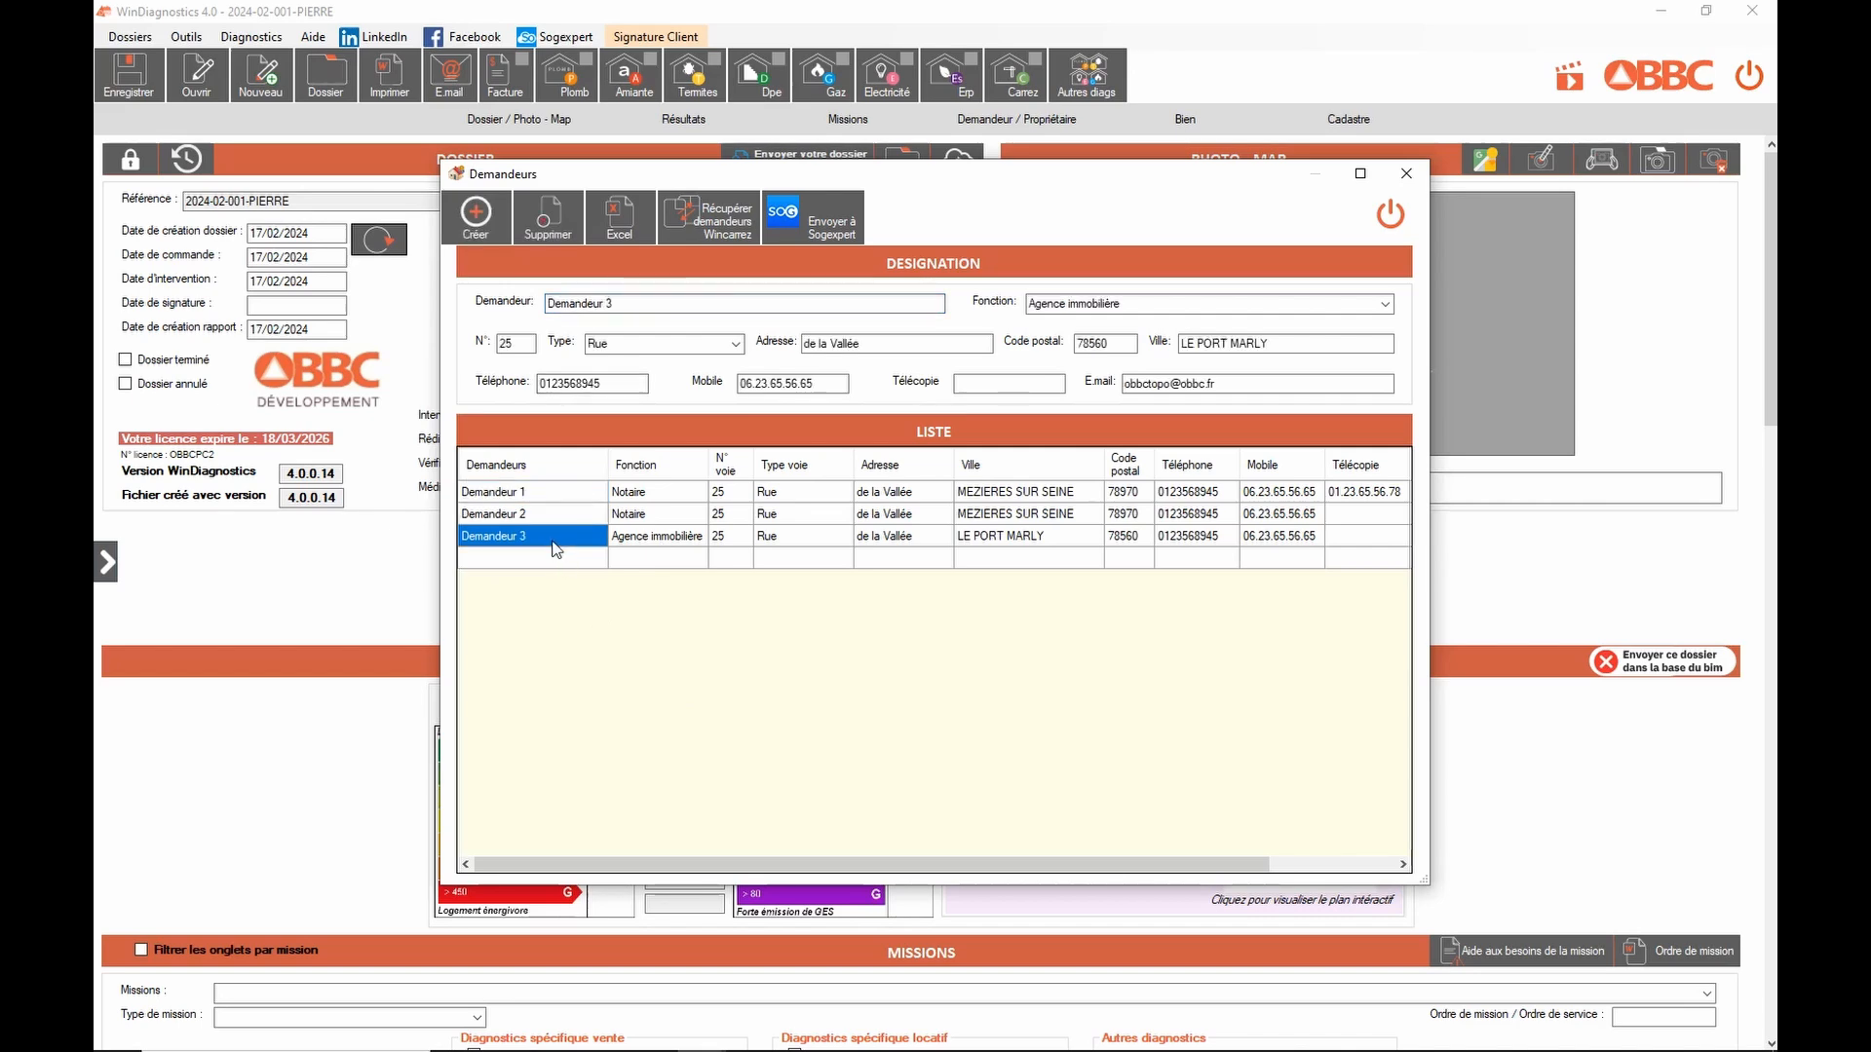
pyautogui.click(551, 226)
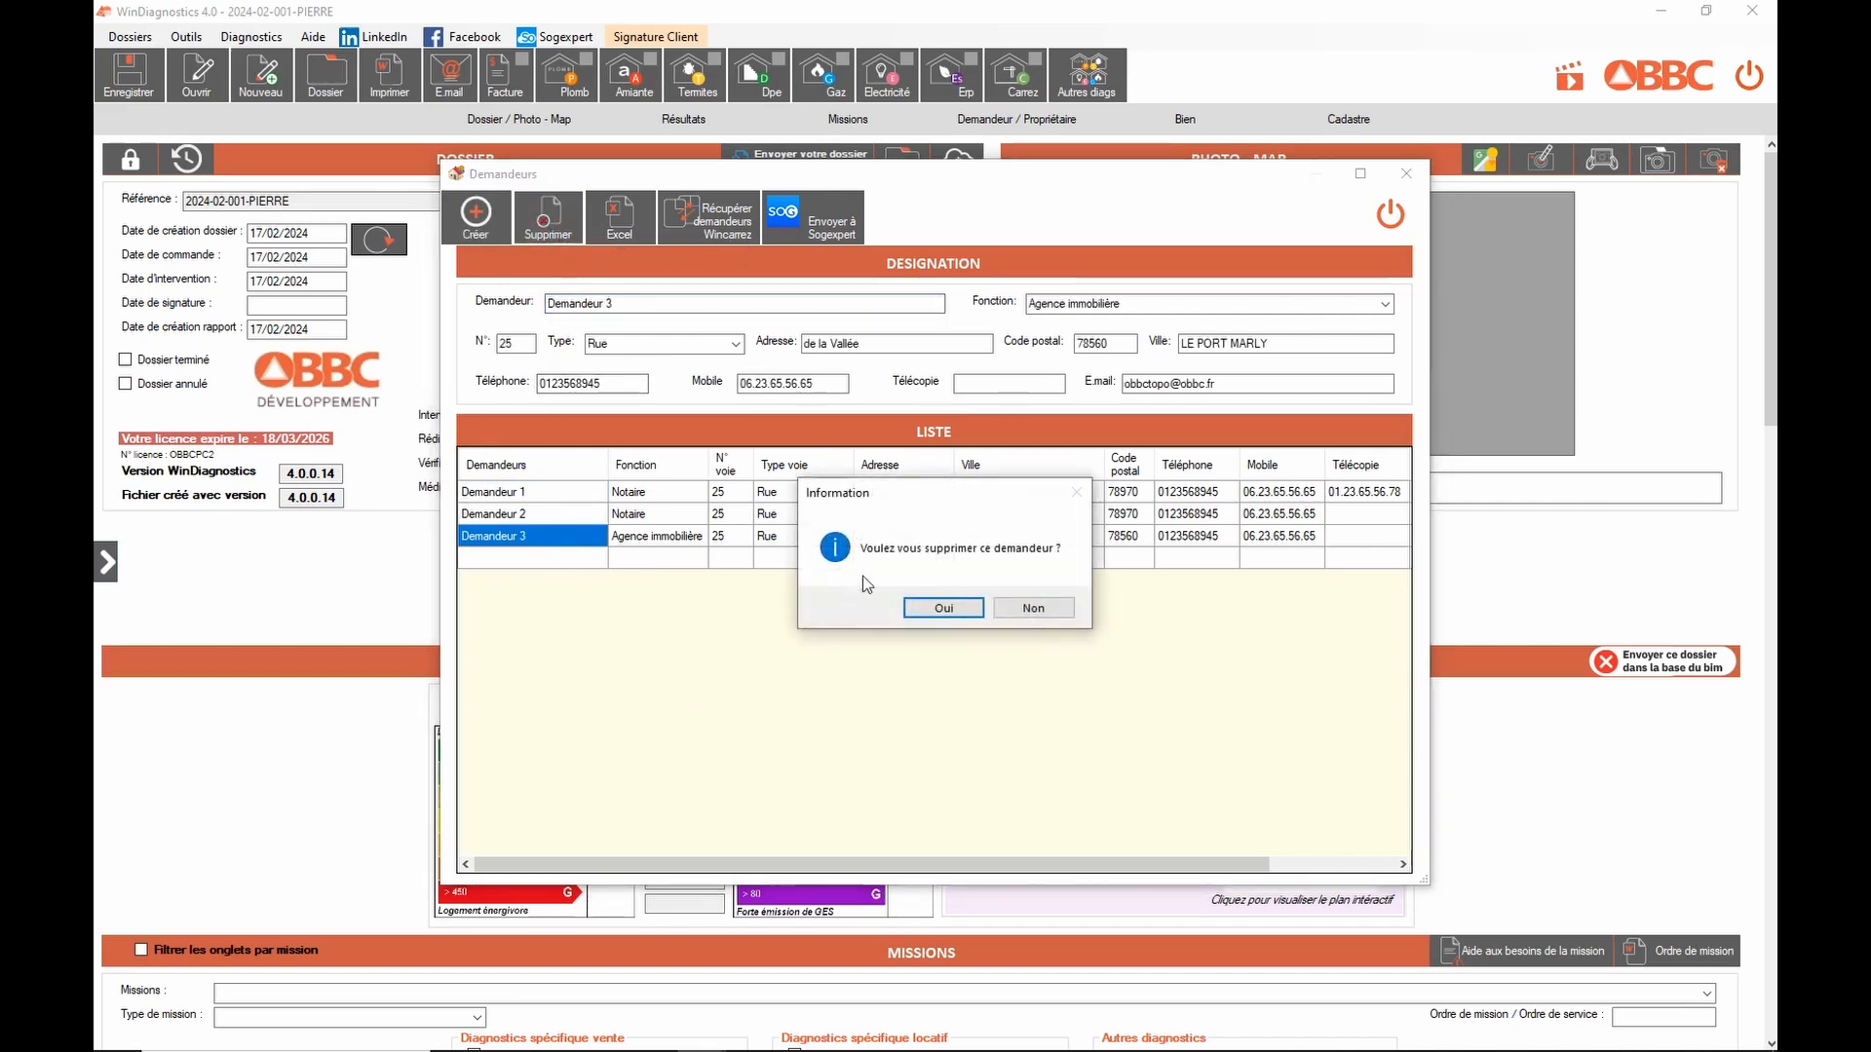
pyautogui.click(944, 608)
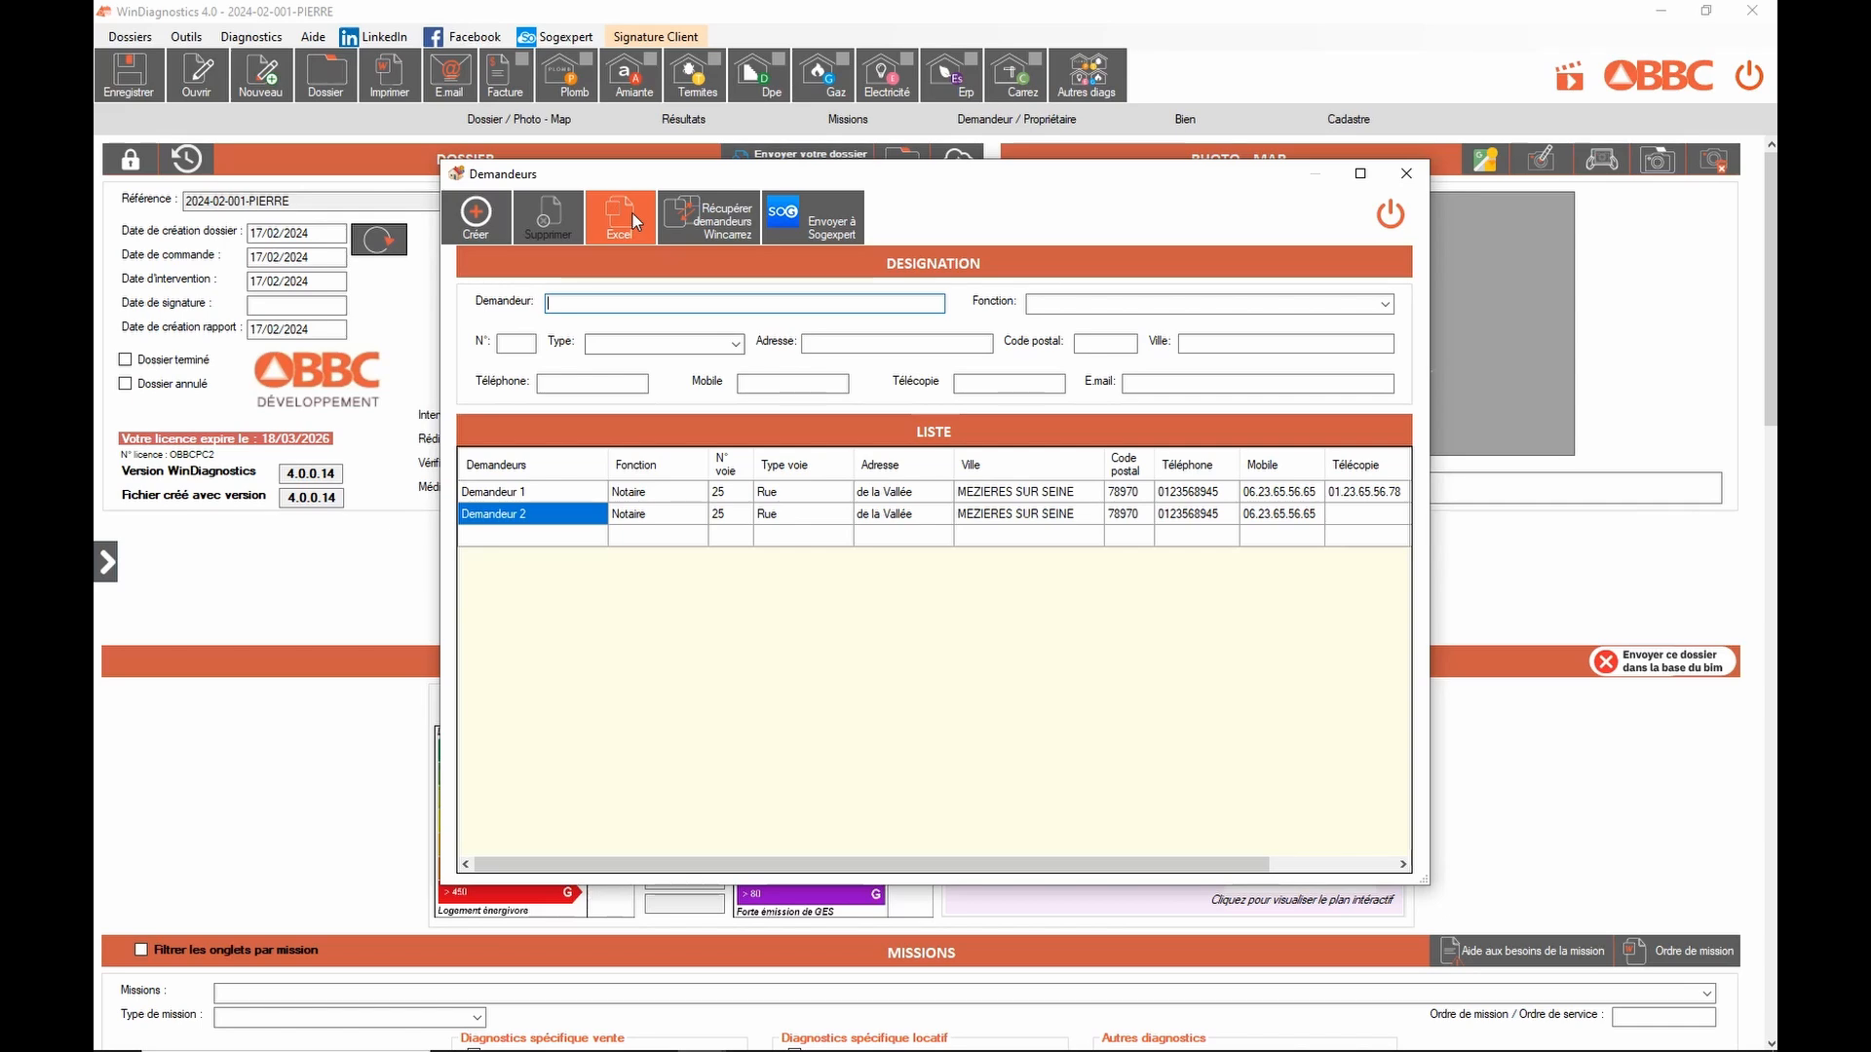
pyautogui.click(1377, 234)
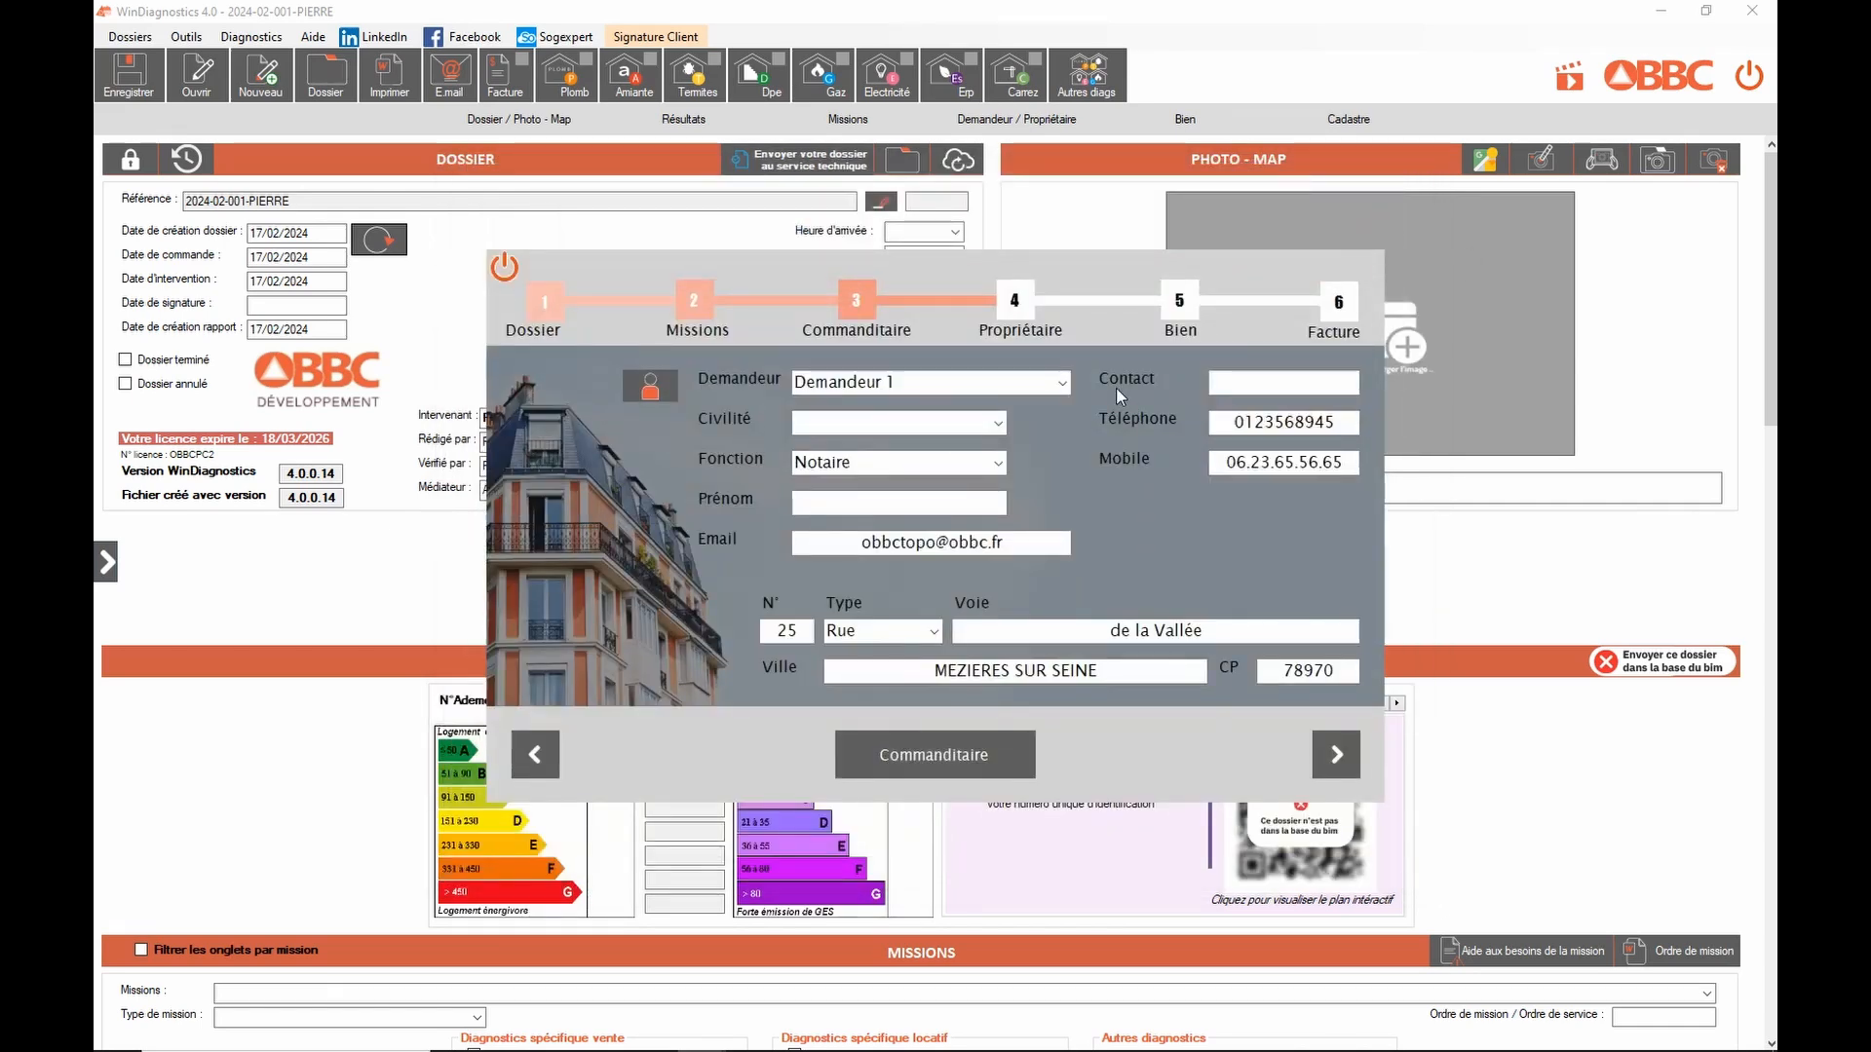
# Step: Replace the requester with the owner's name and set the function to Propriétaire
pyautogui.click(968, 383)
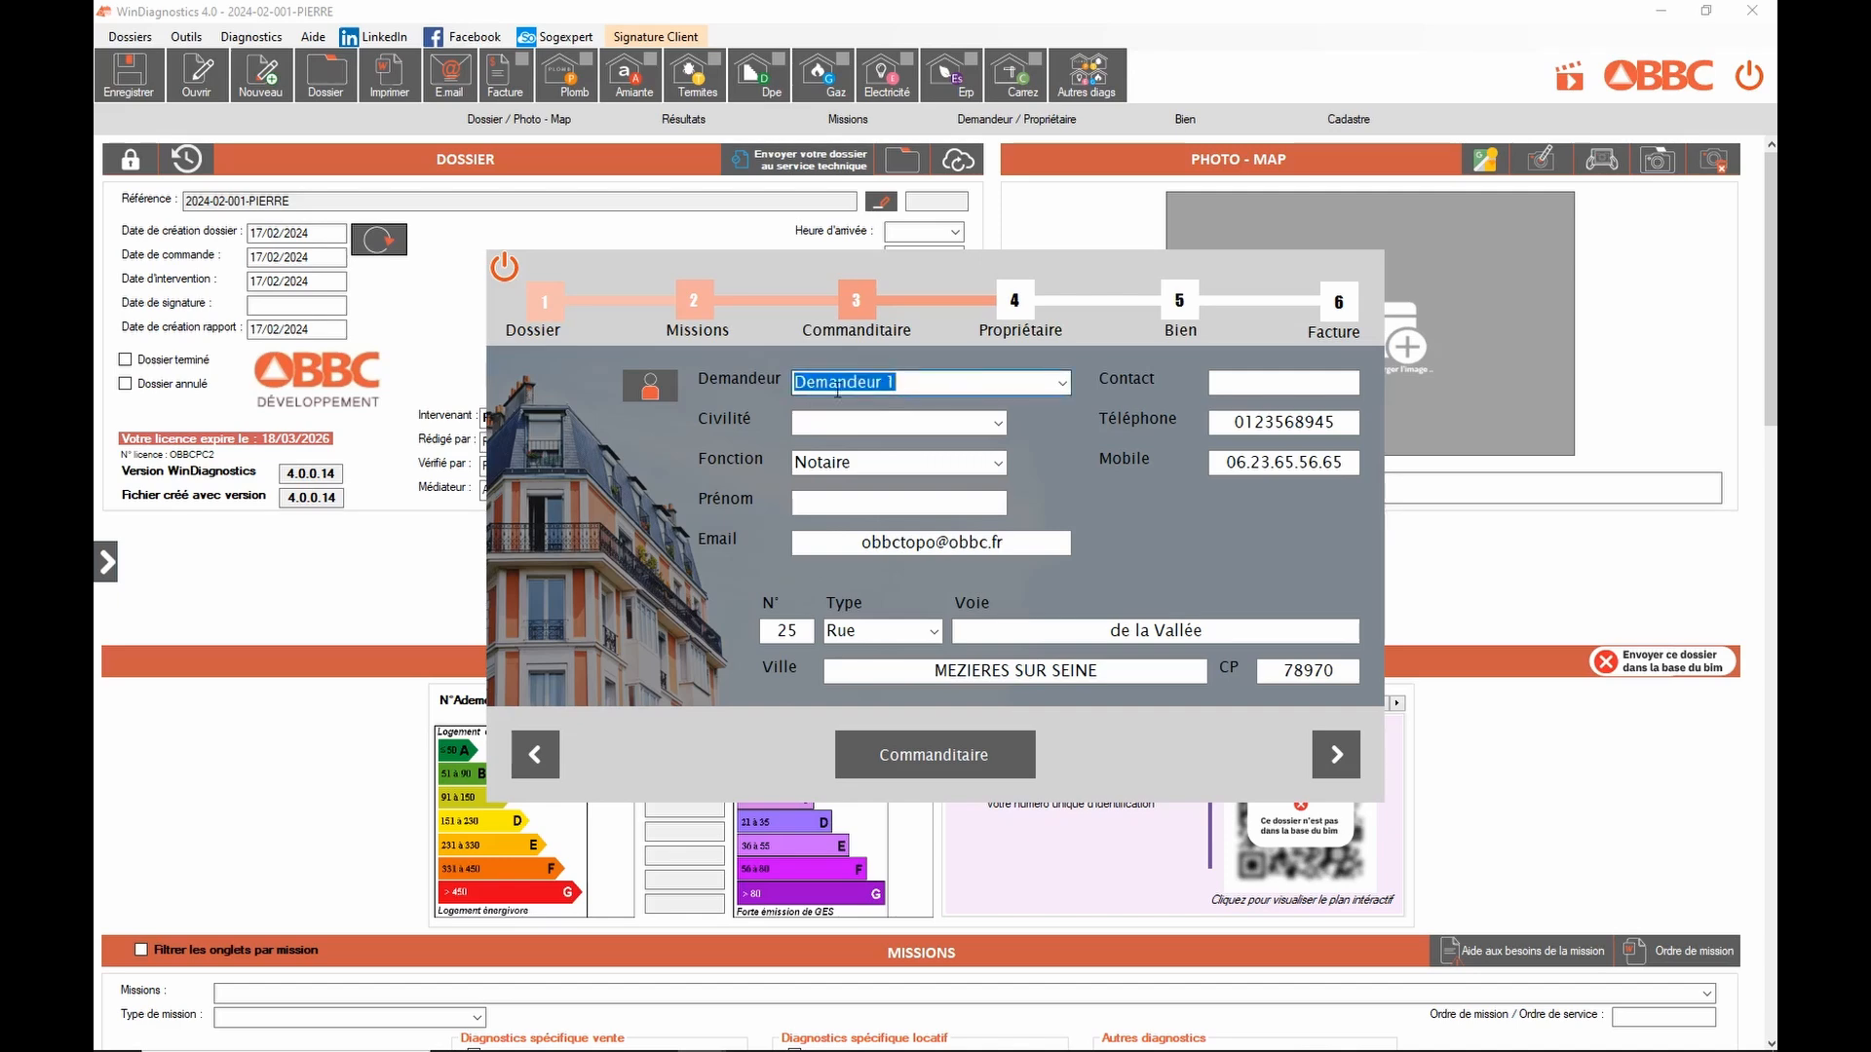
pyautogui.write('M.')
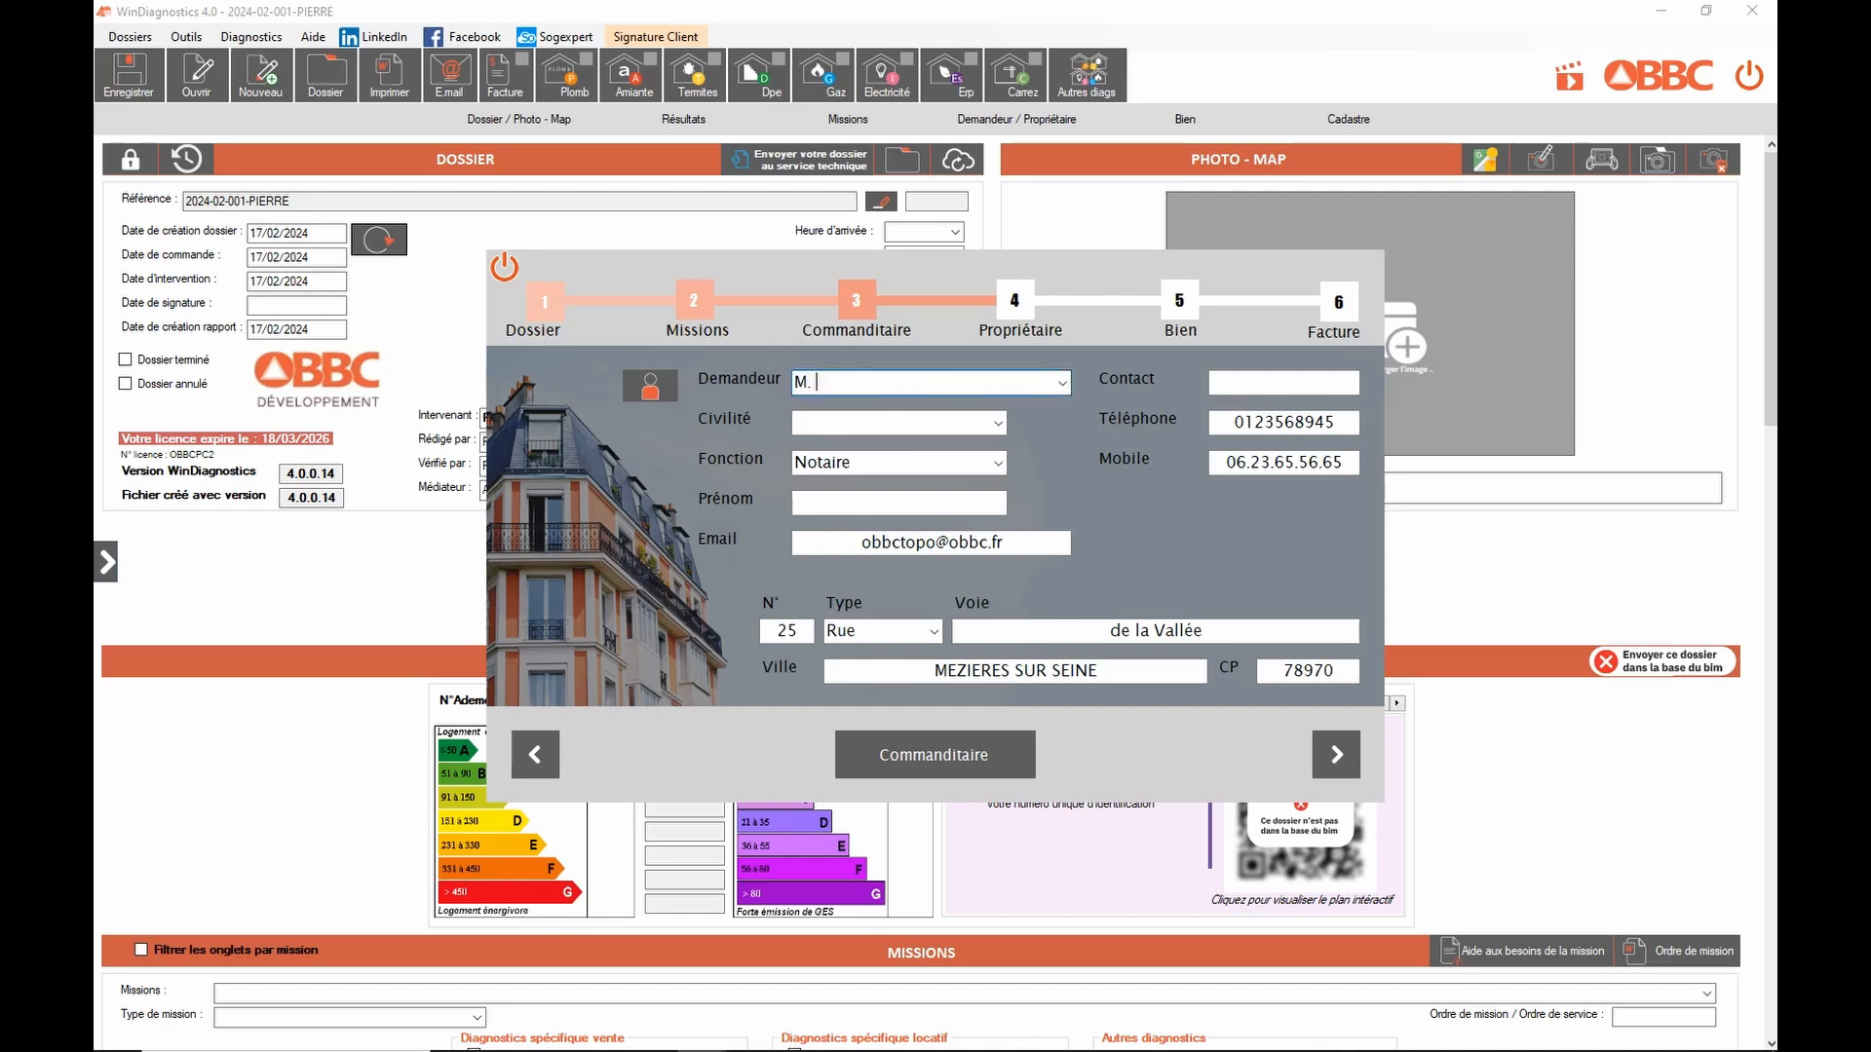
pyautogui.write(' PIERRE')
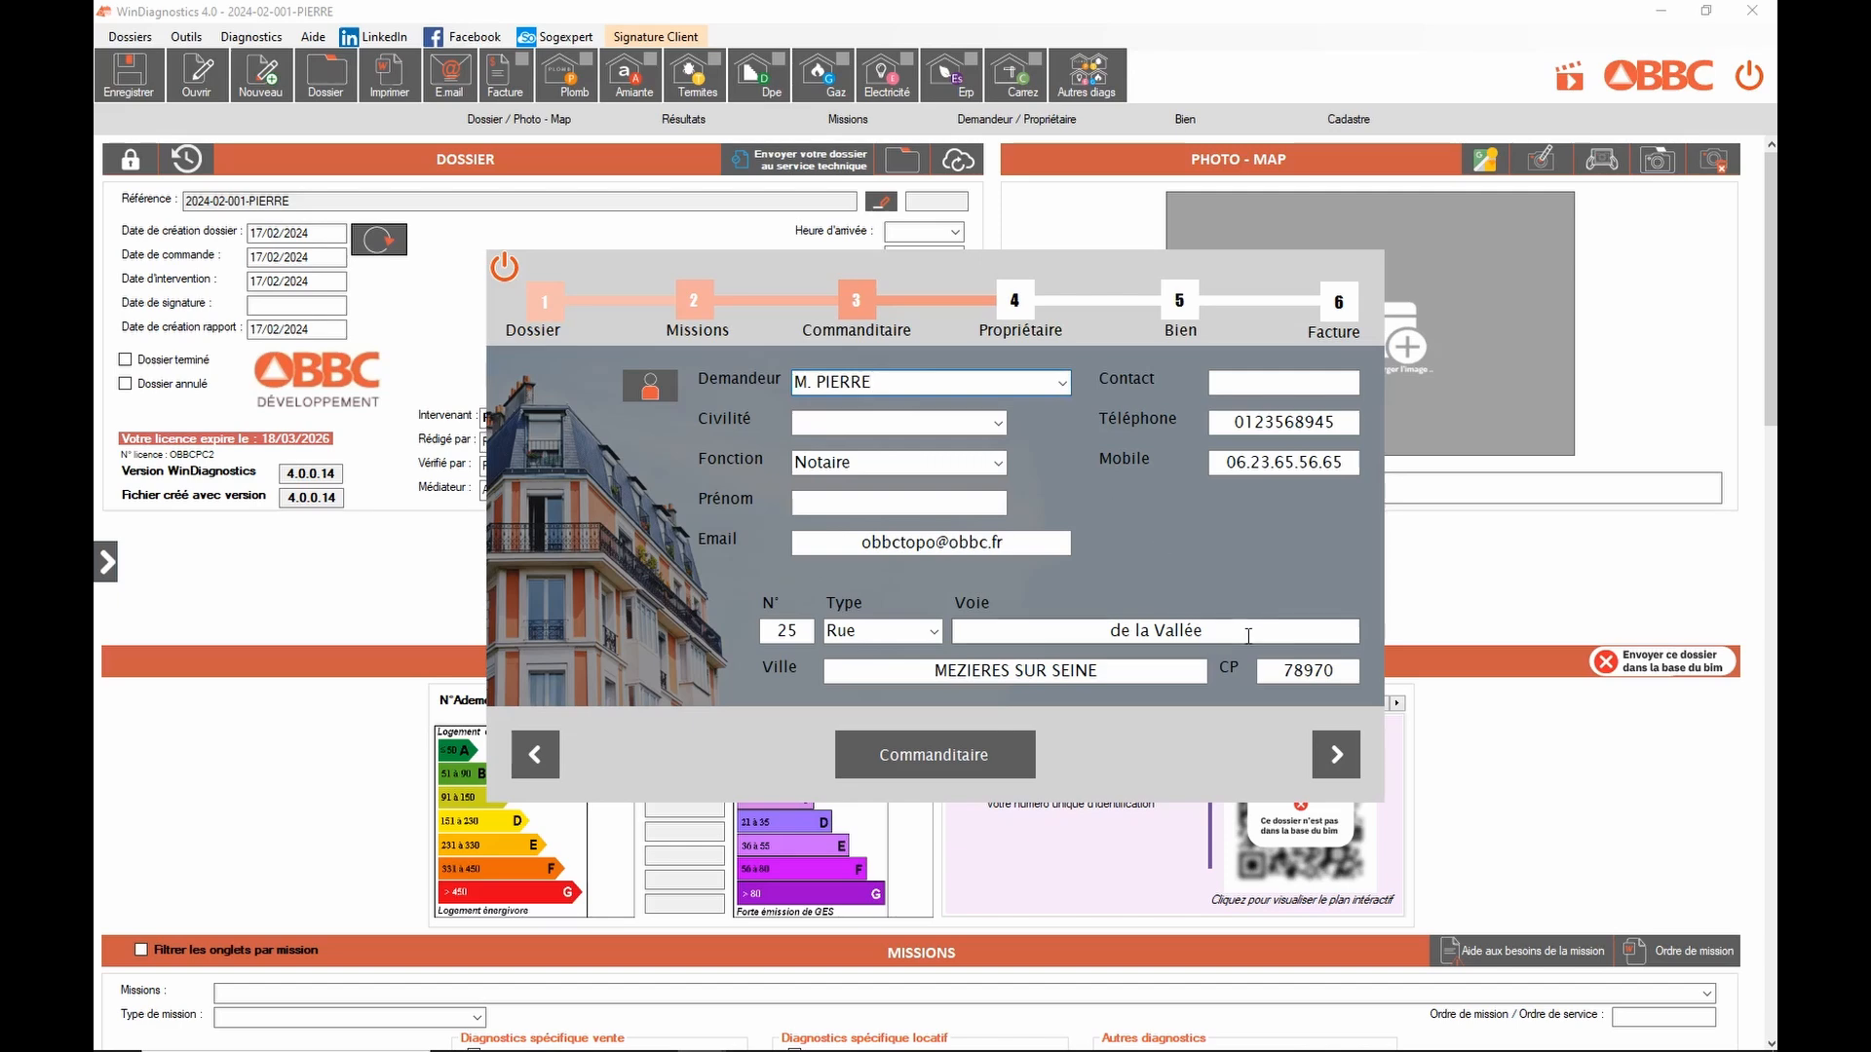
pyautogui.click(997, 463)
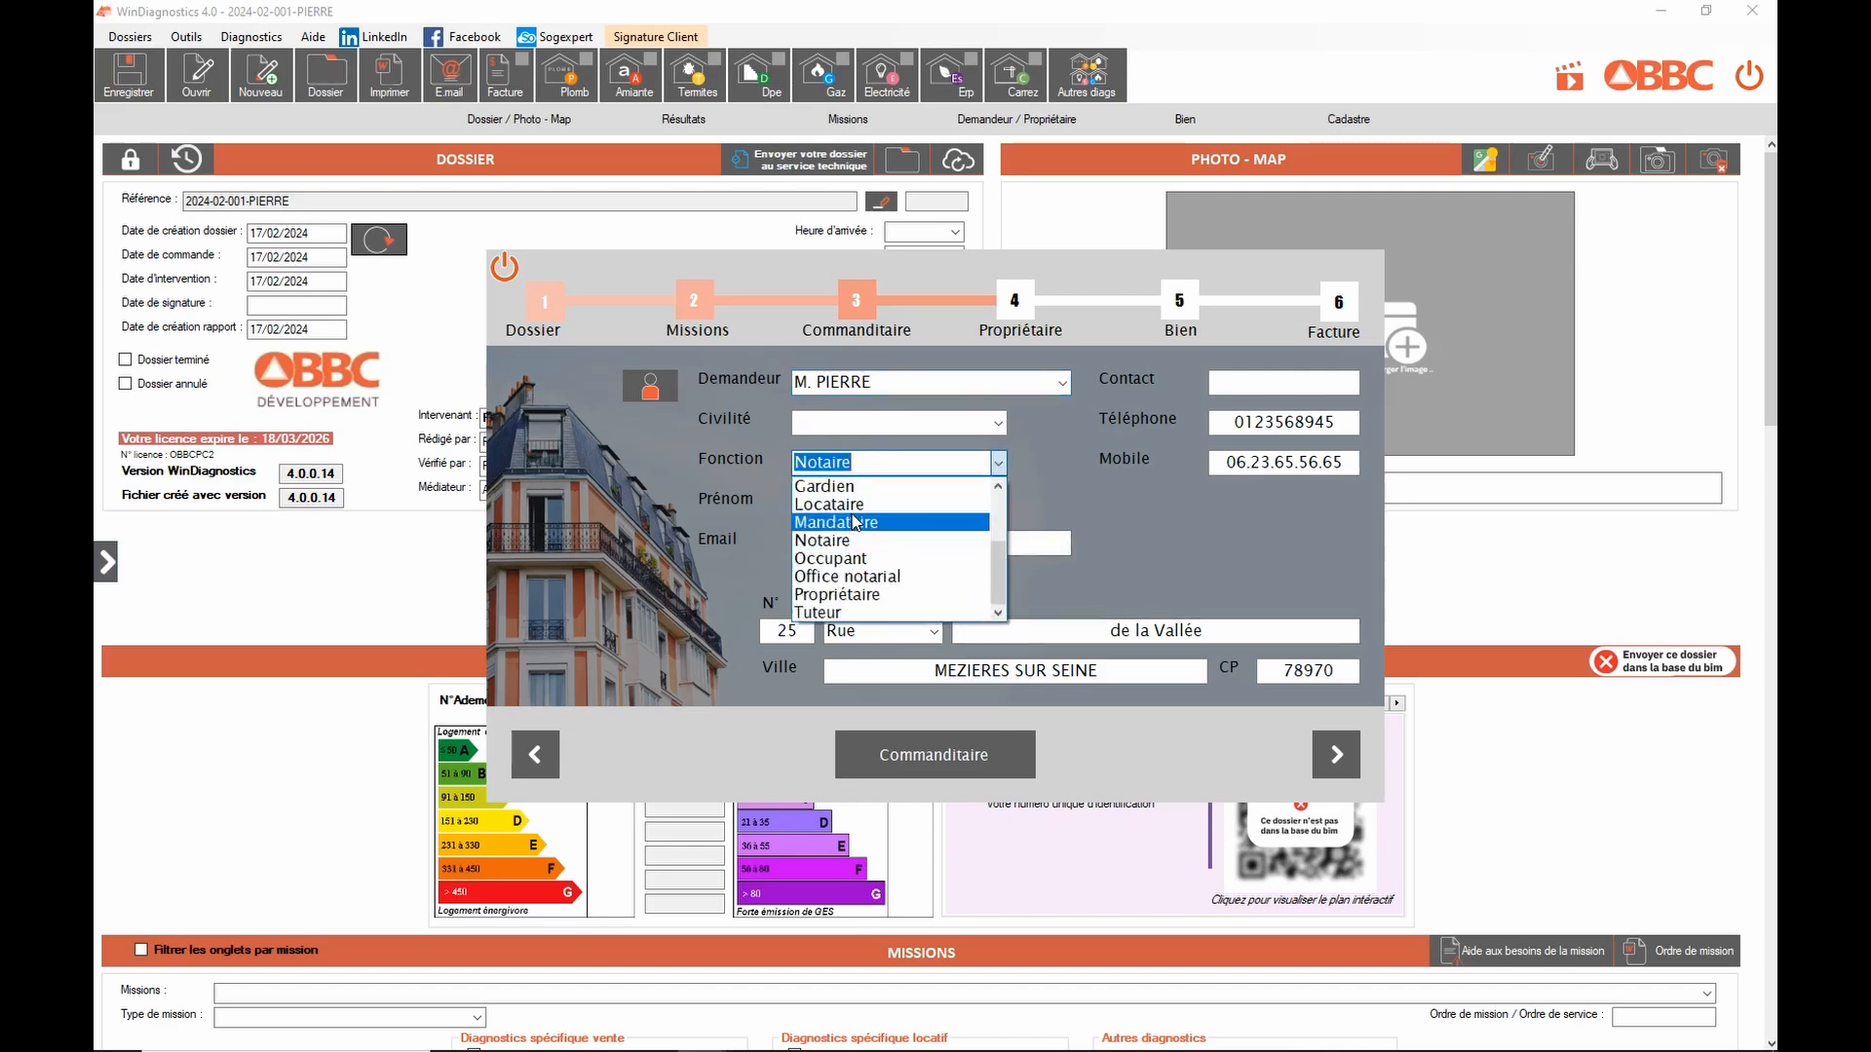
pyautogui.click(844, 594)
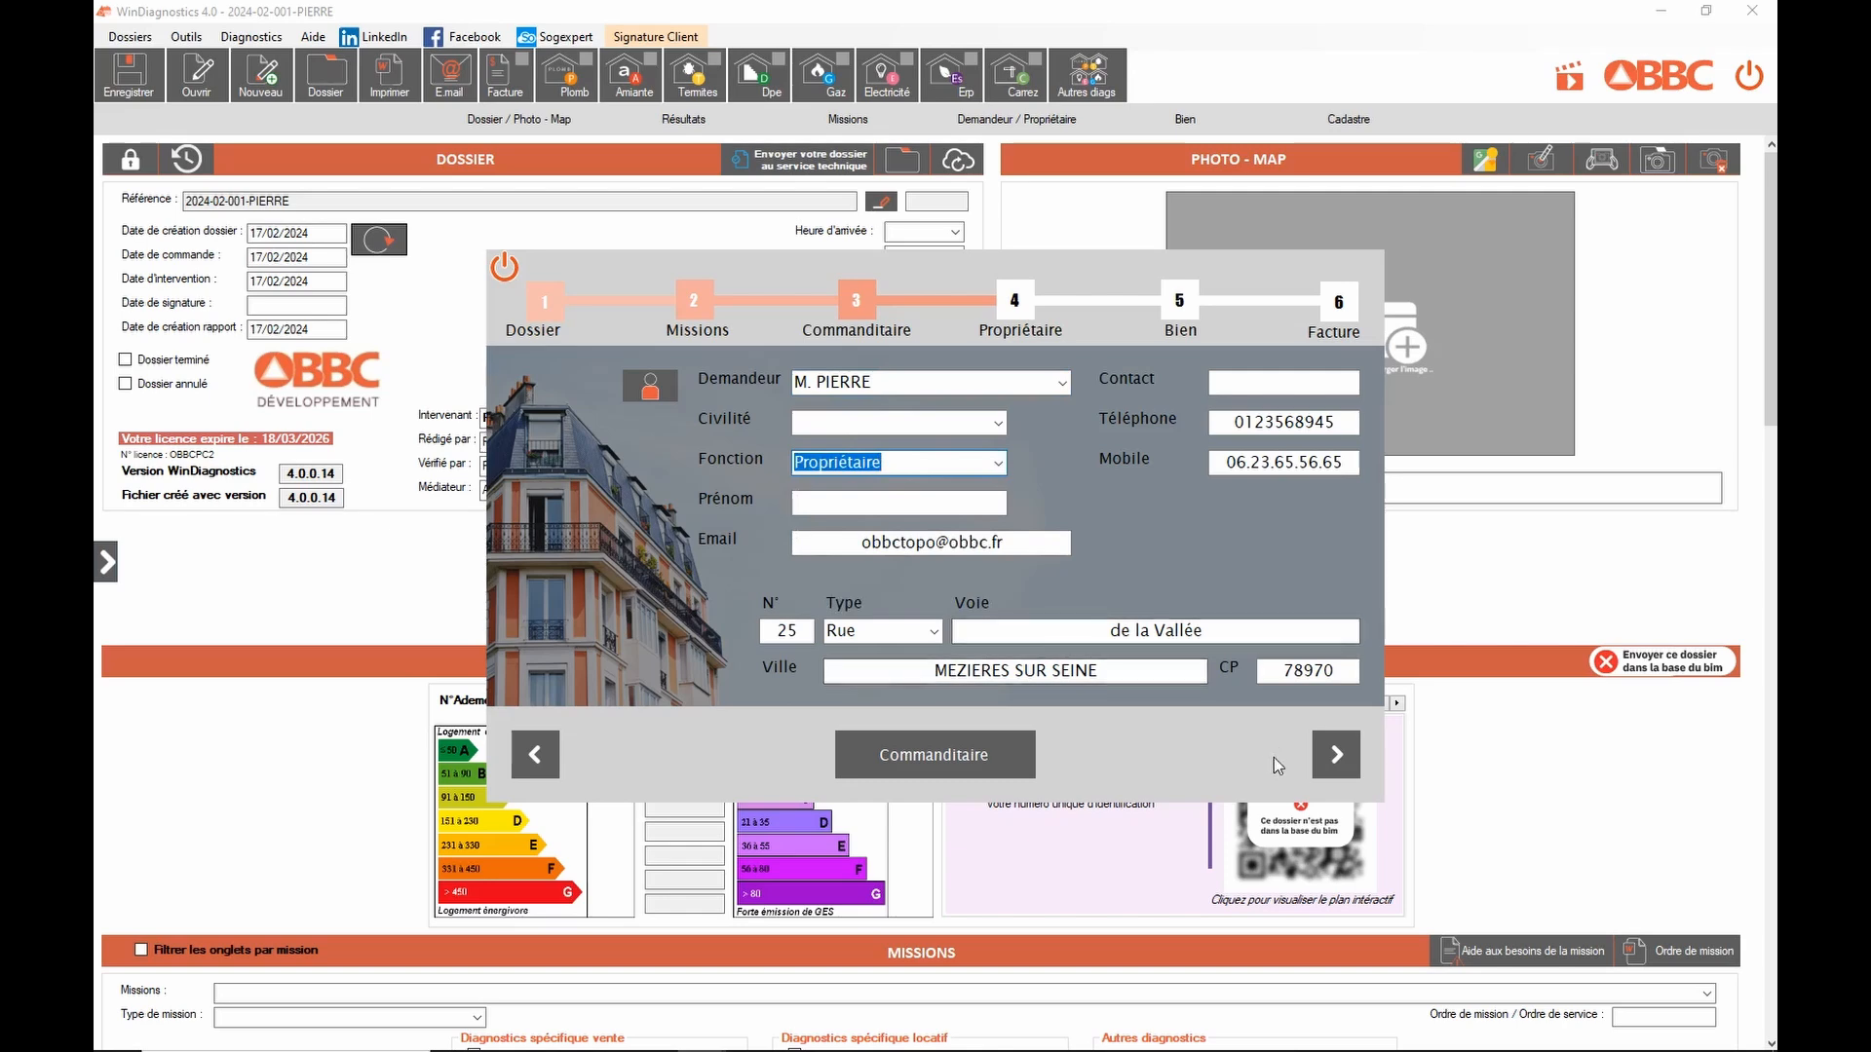
# Step: Copy the requester's details into the Propriétaire step, then advance to the Bien step
pyautogui.click(1337, 751)
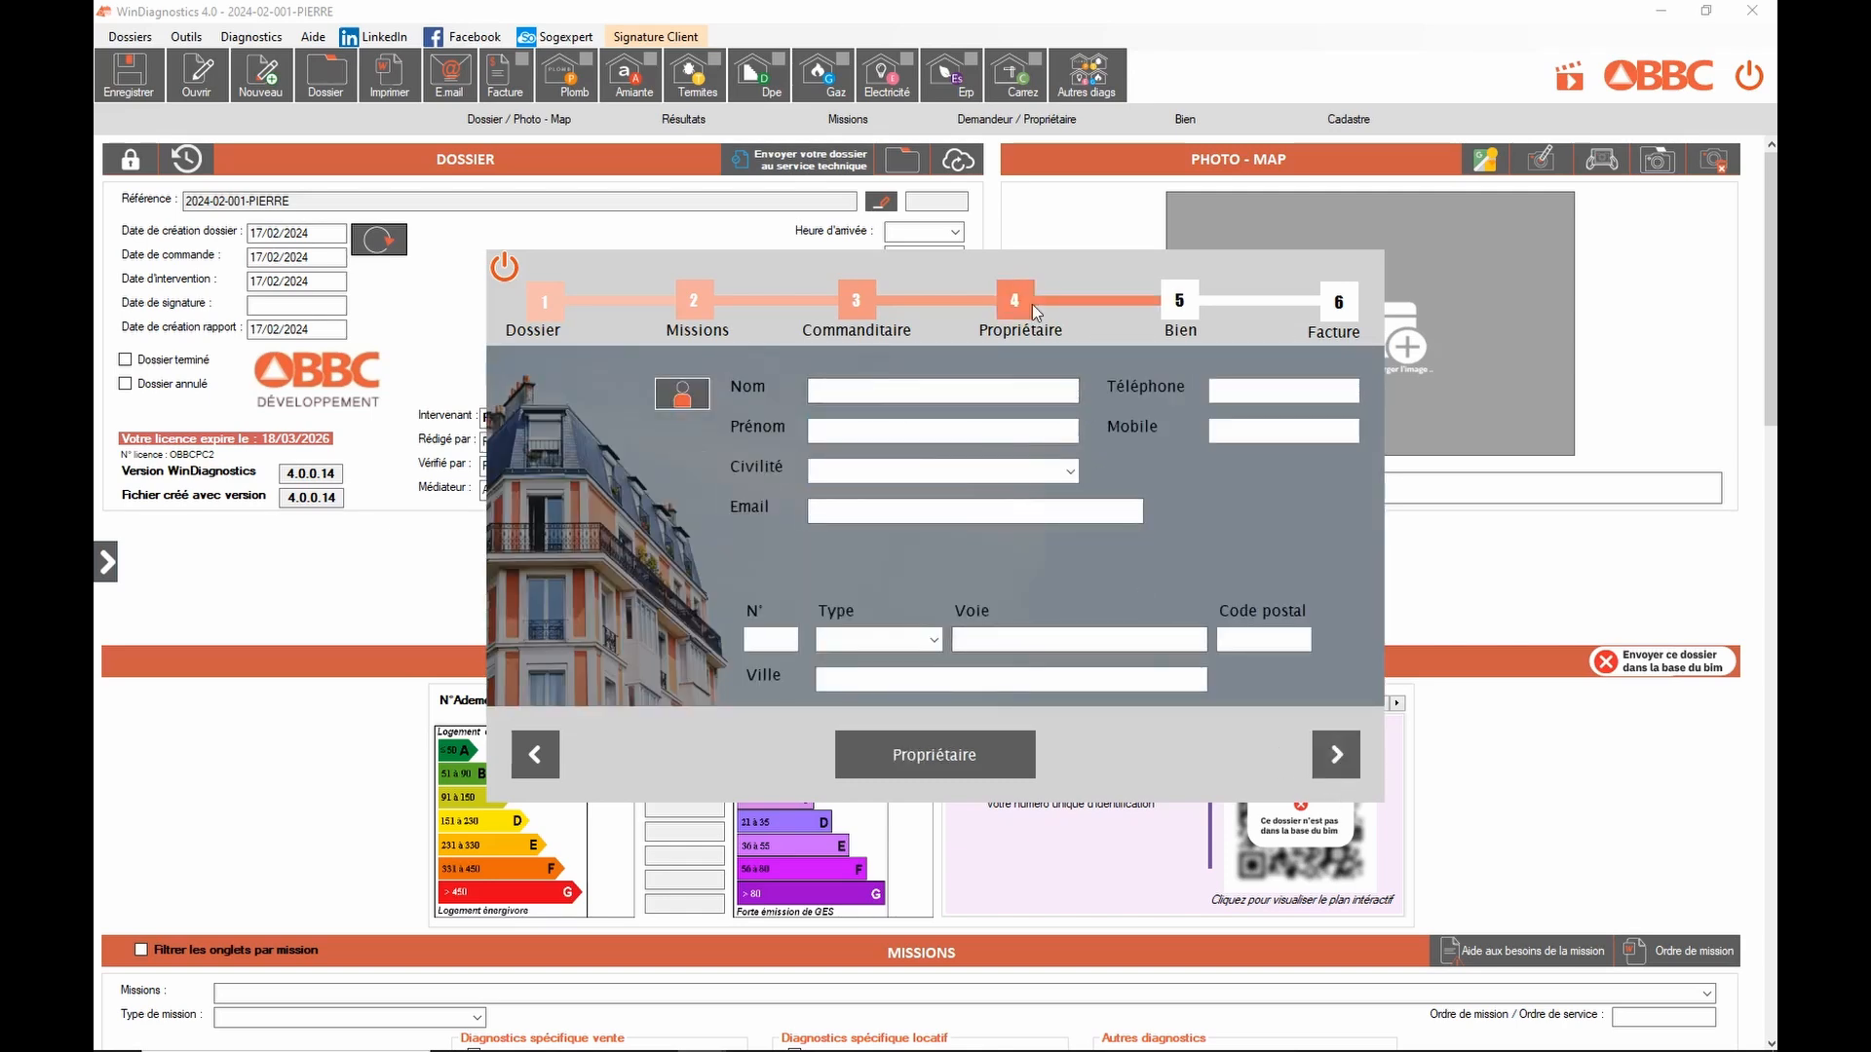
pyautogui.click(971, 383)
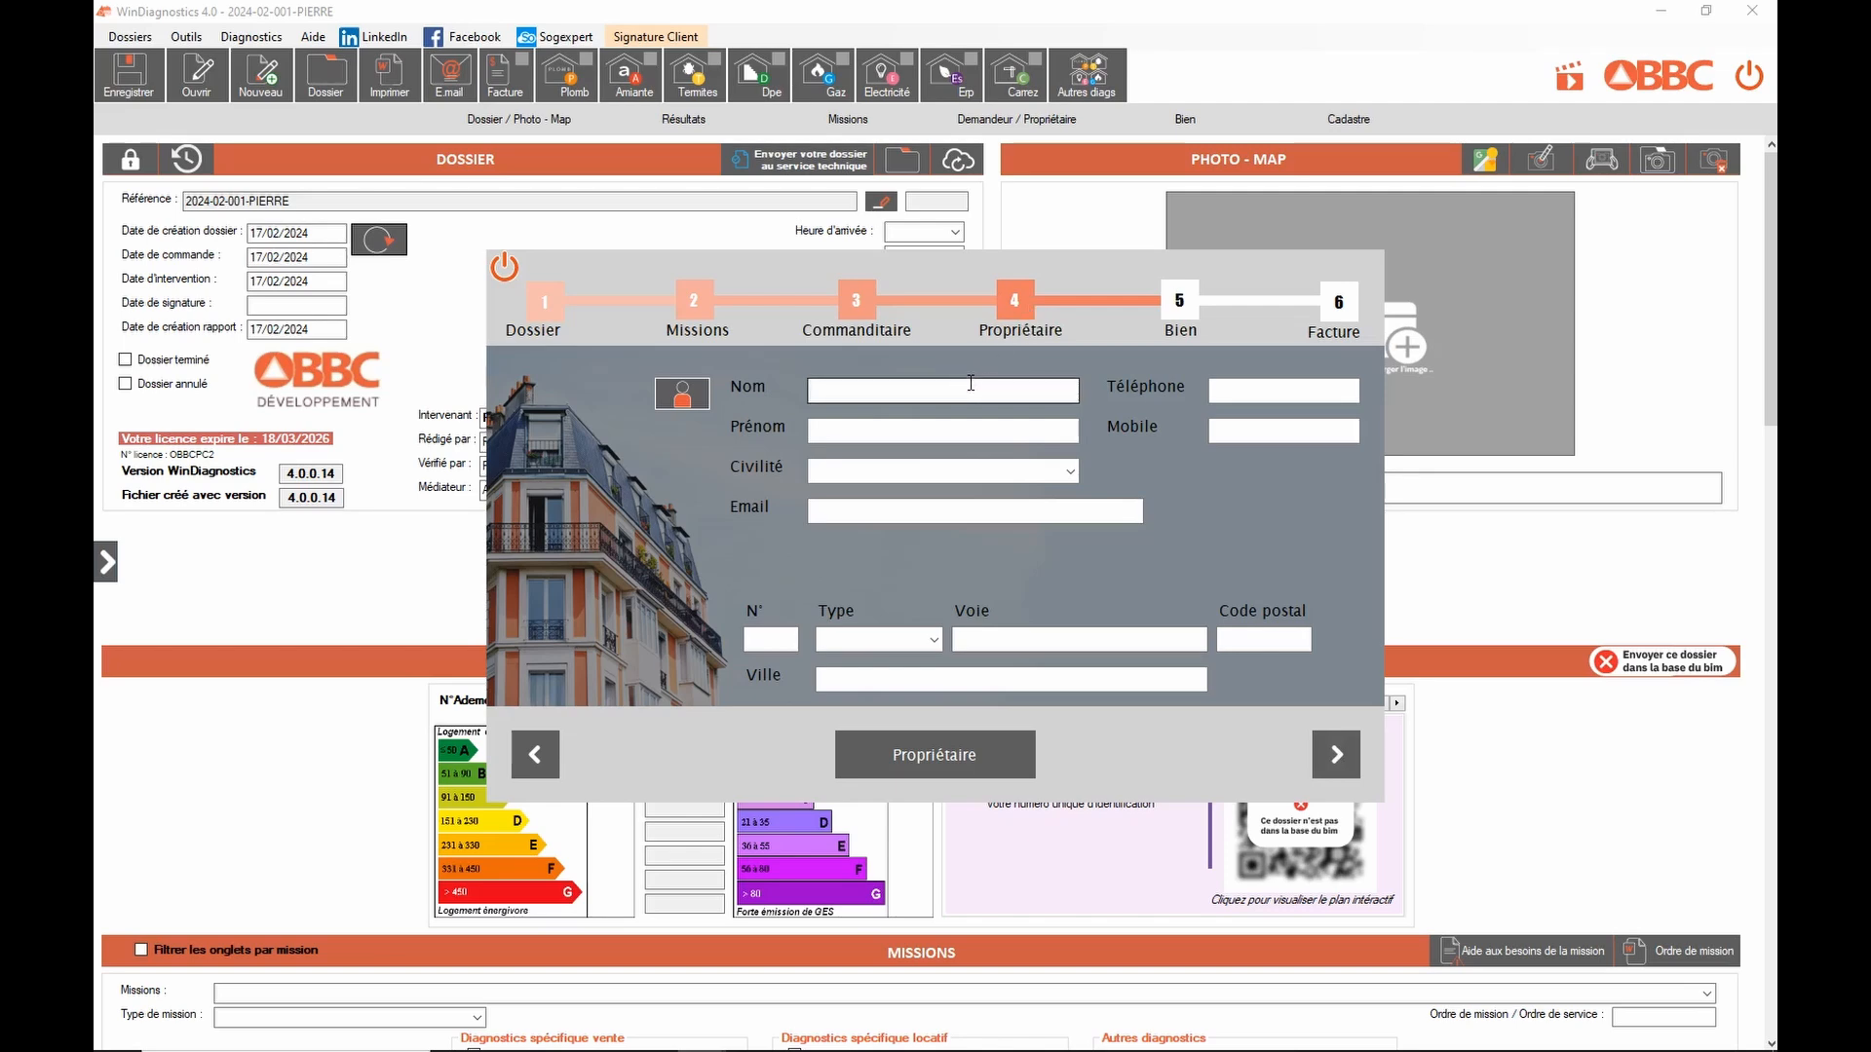
pyautogui.click(672, 394)
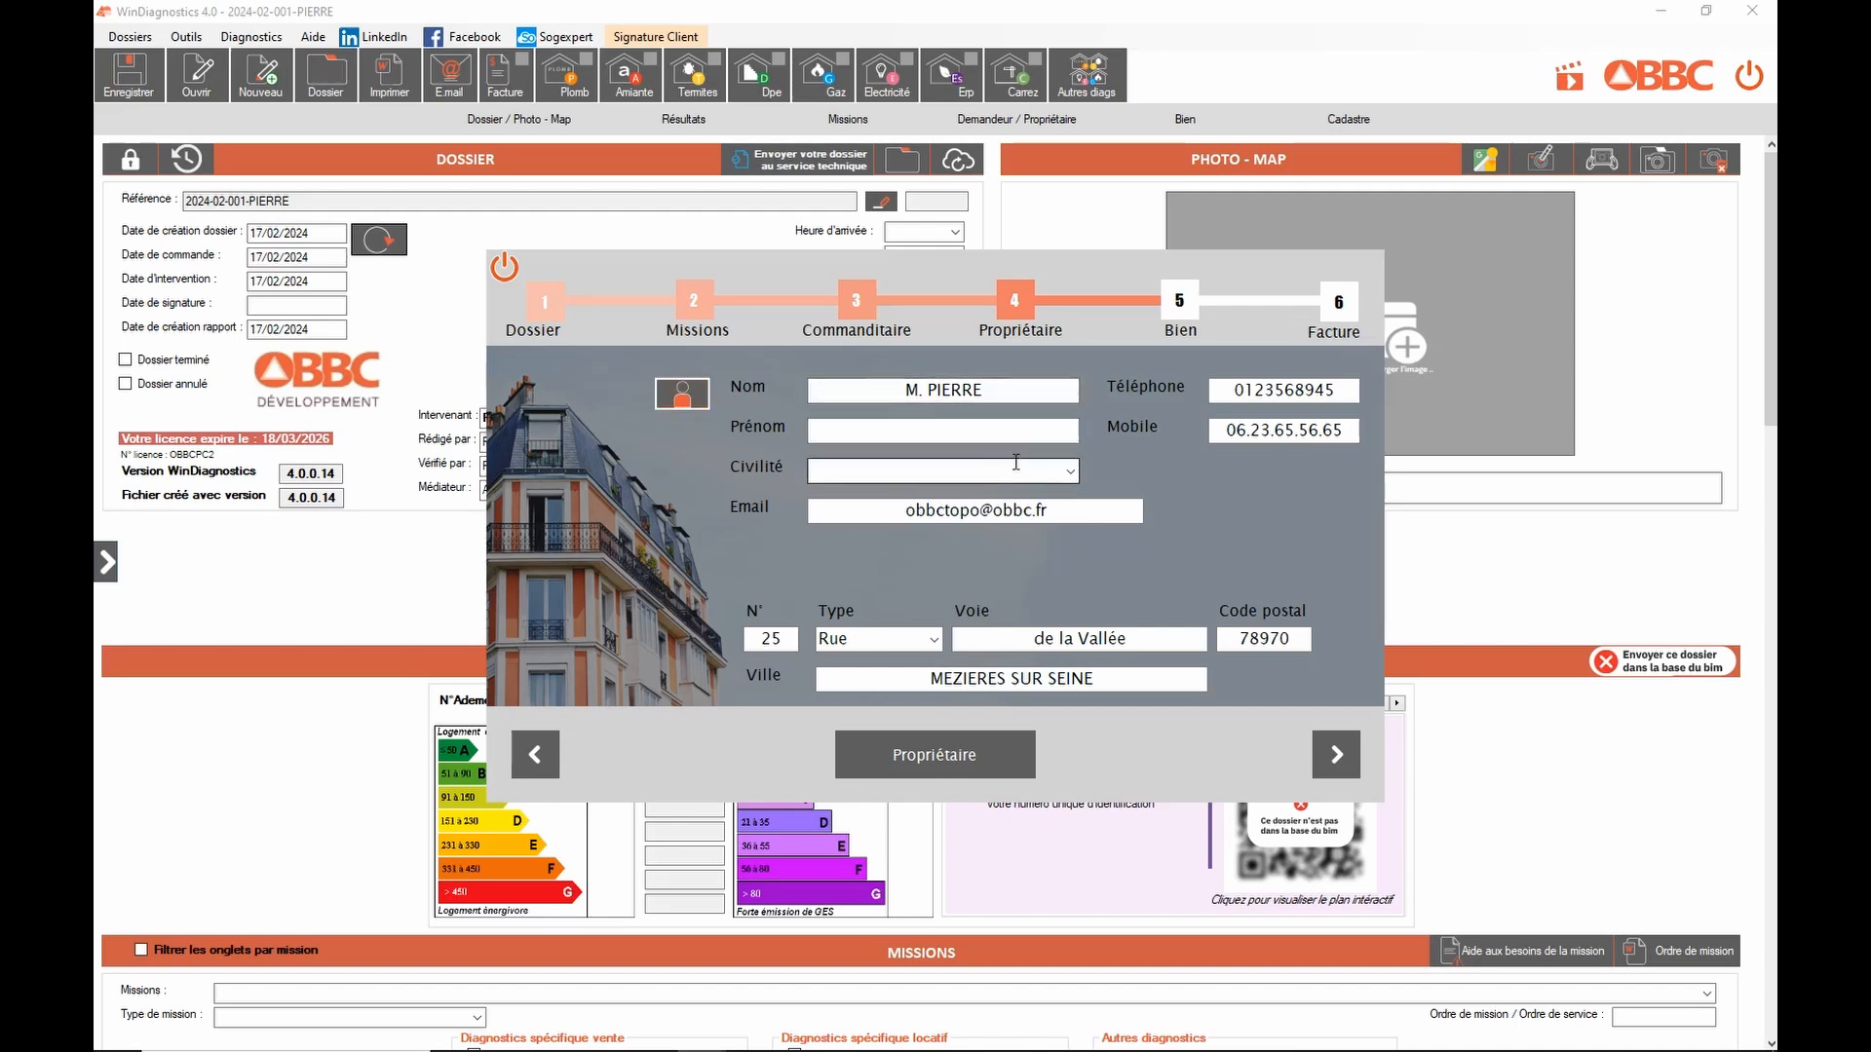
pyautogui.click(1336, 757)
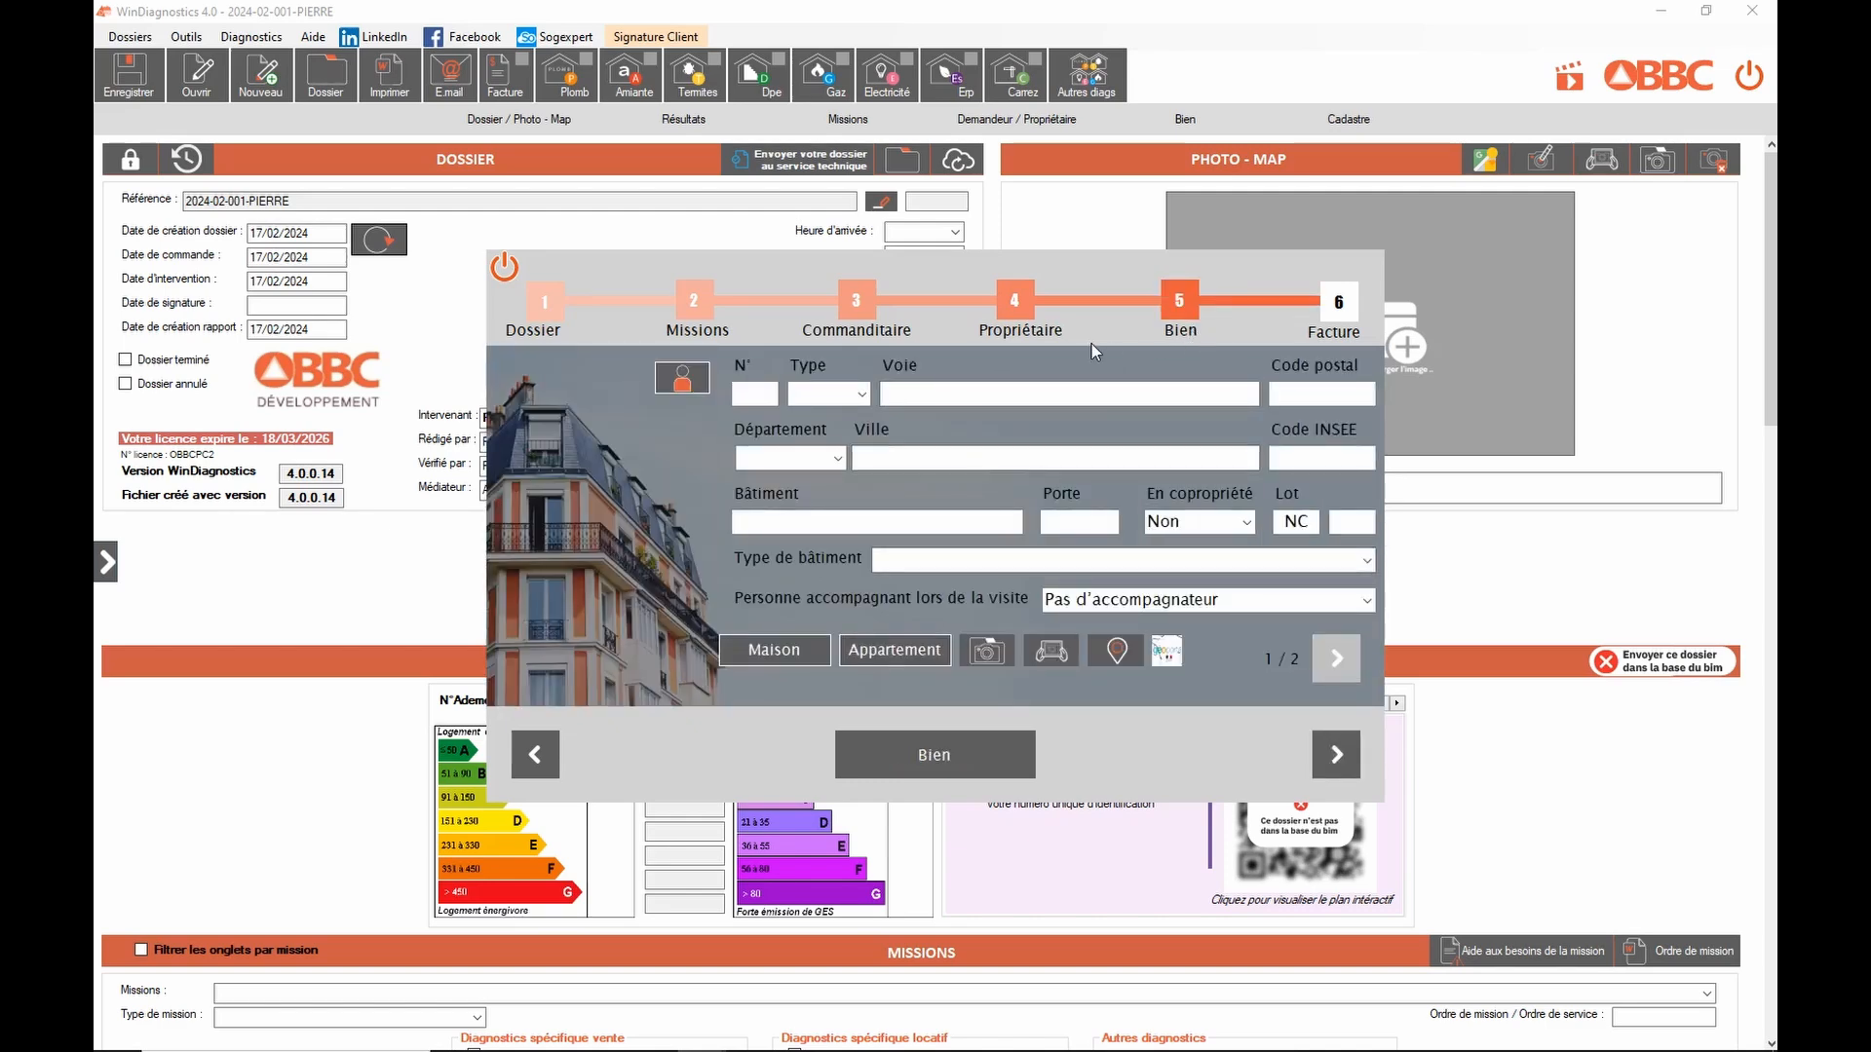
# Step: Copy the owner's address to the property, set type Habitation (maisons individuelles), and start photo capture
pyautogui.click(687, 380)
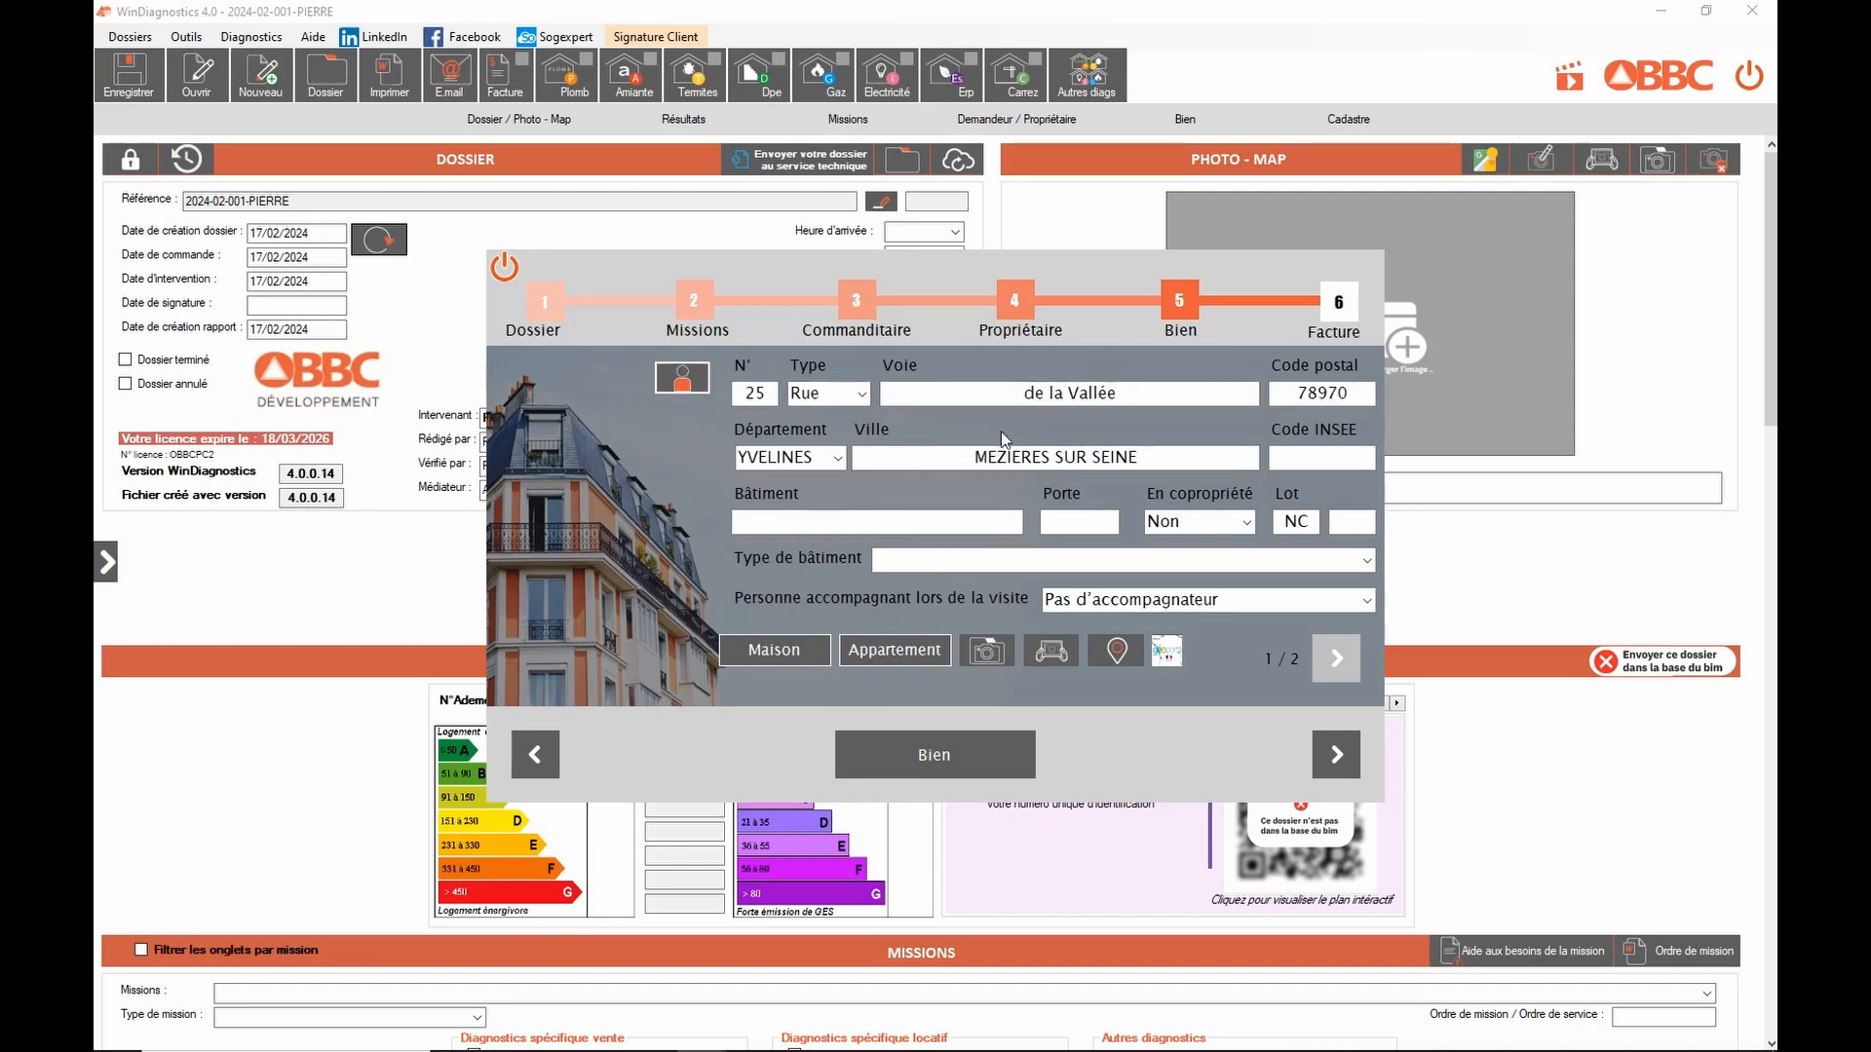
pyautogui.click(773, 650)
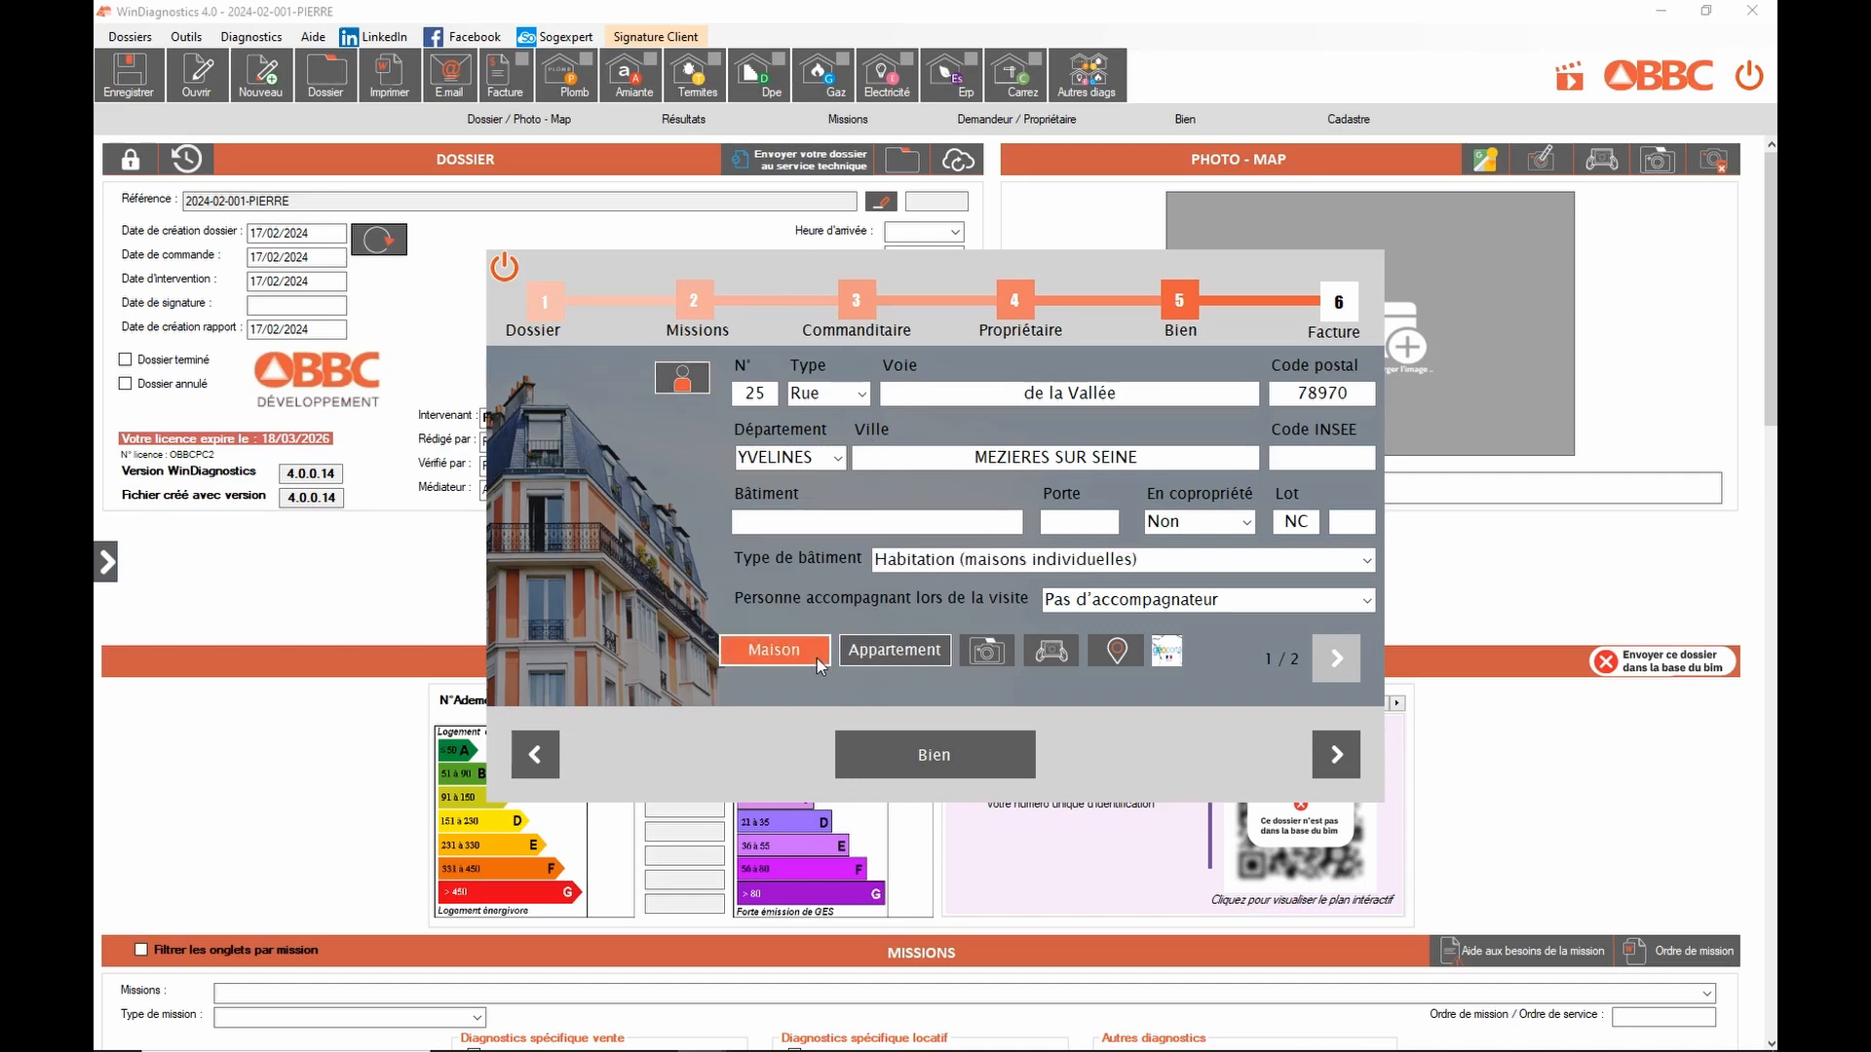
pyautogui.click(911, 650)
pyautogui.click(1367, 561)
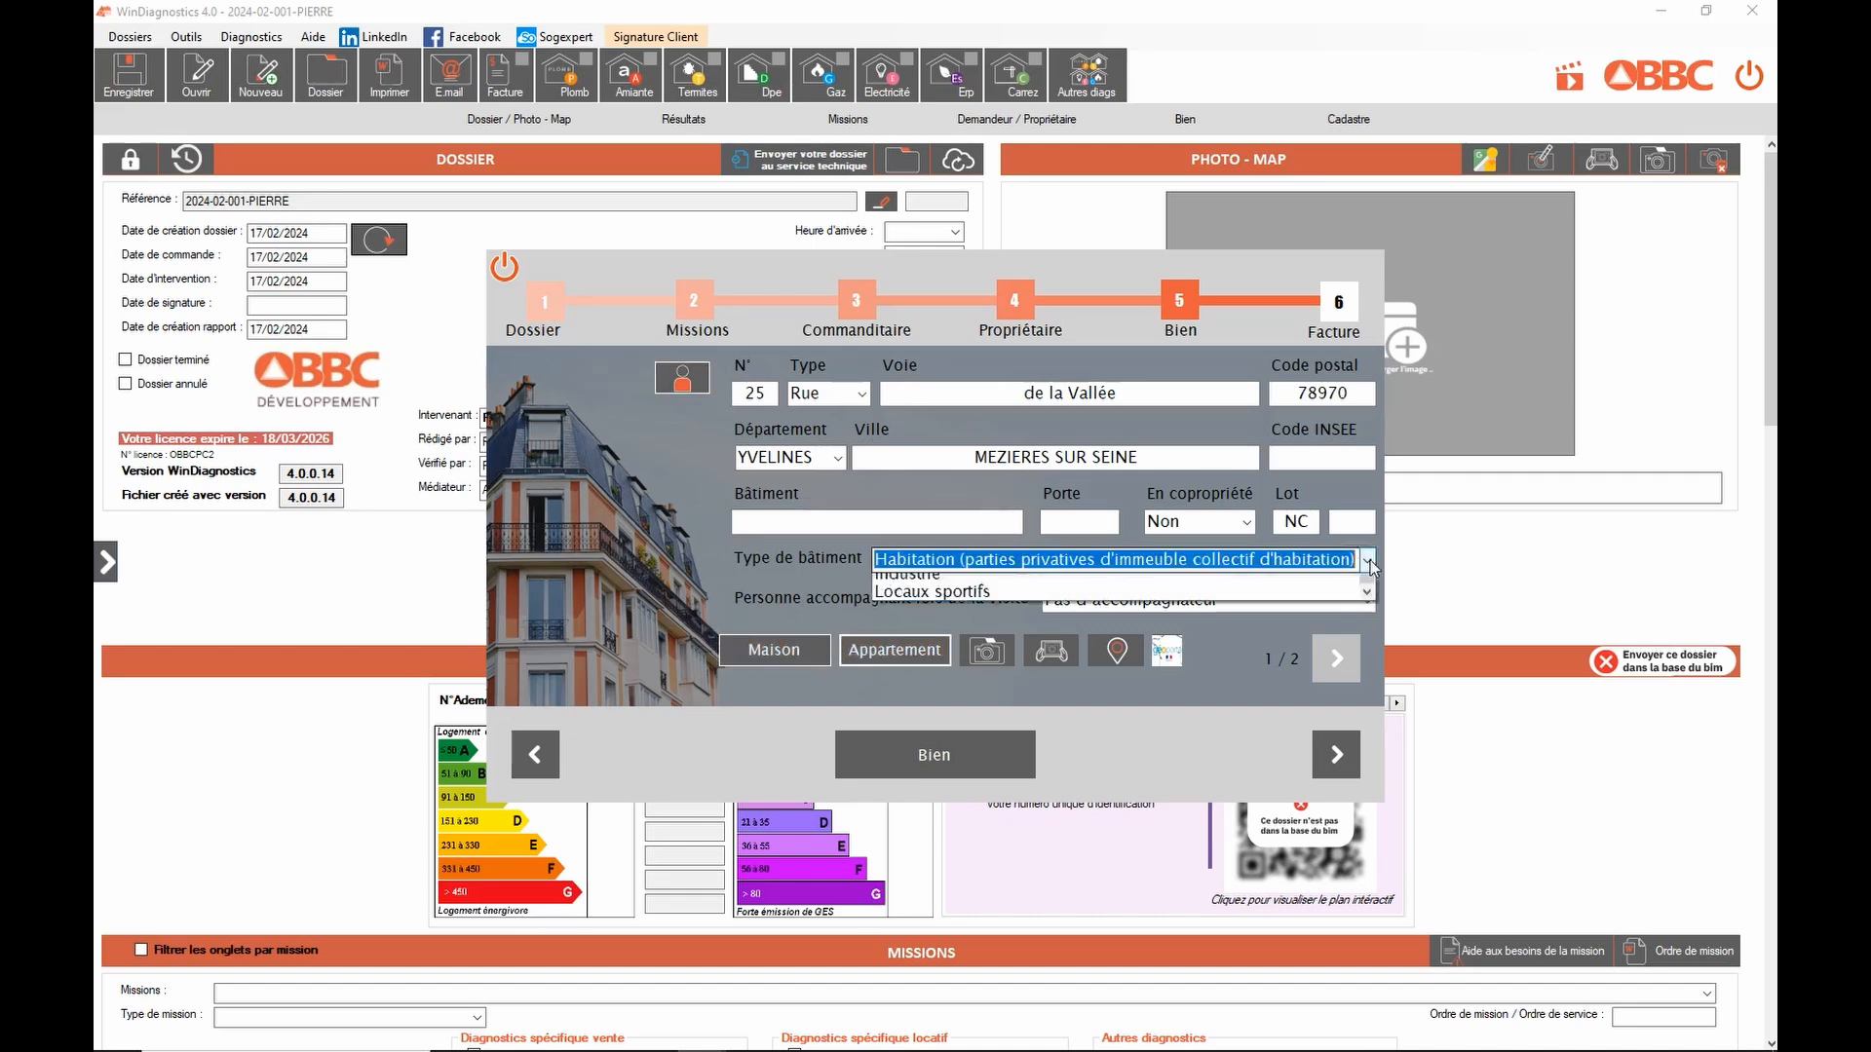
pyautogui.scroll(2, 1169, 673)
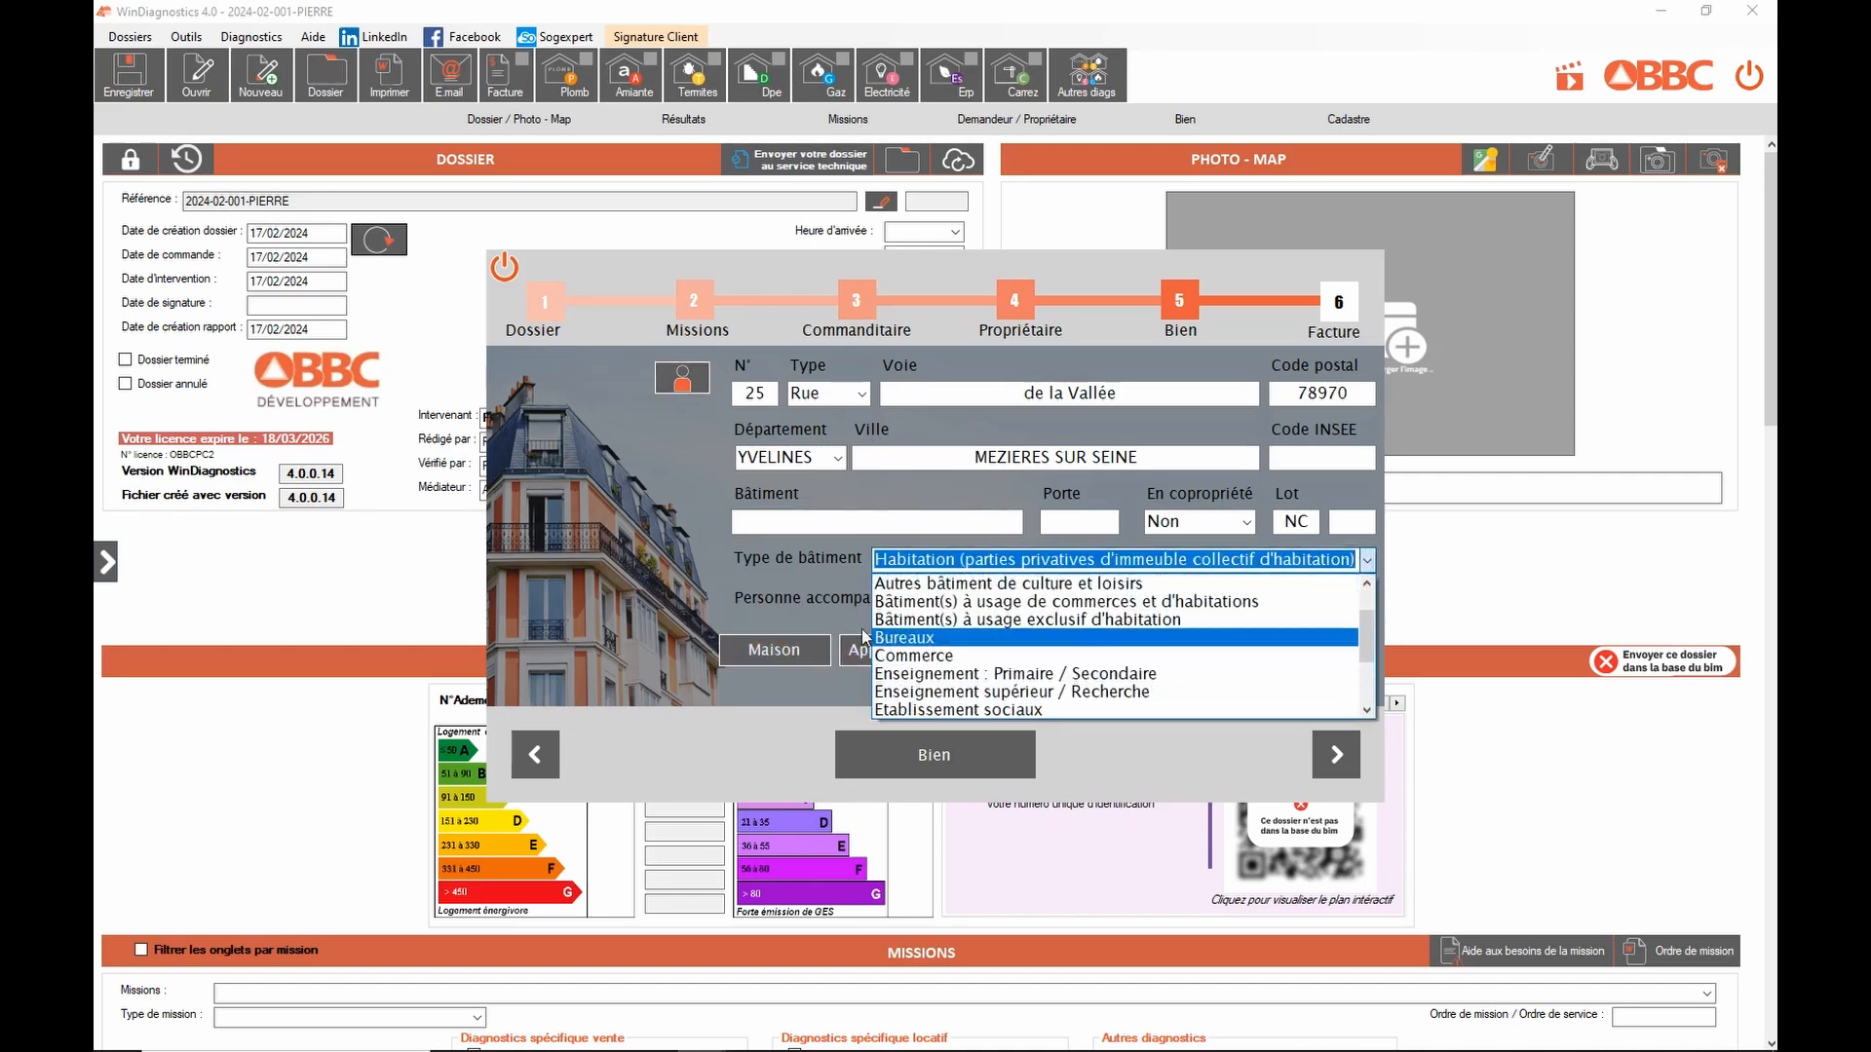
pyautogui.click(781, 651)
pyautogui.click(781, 651)
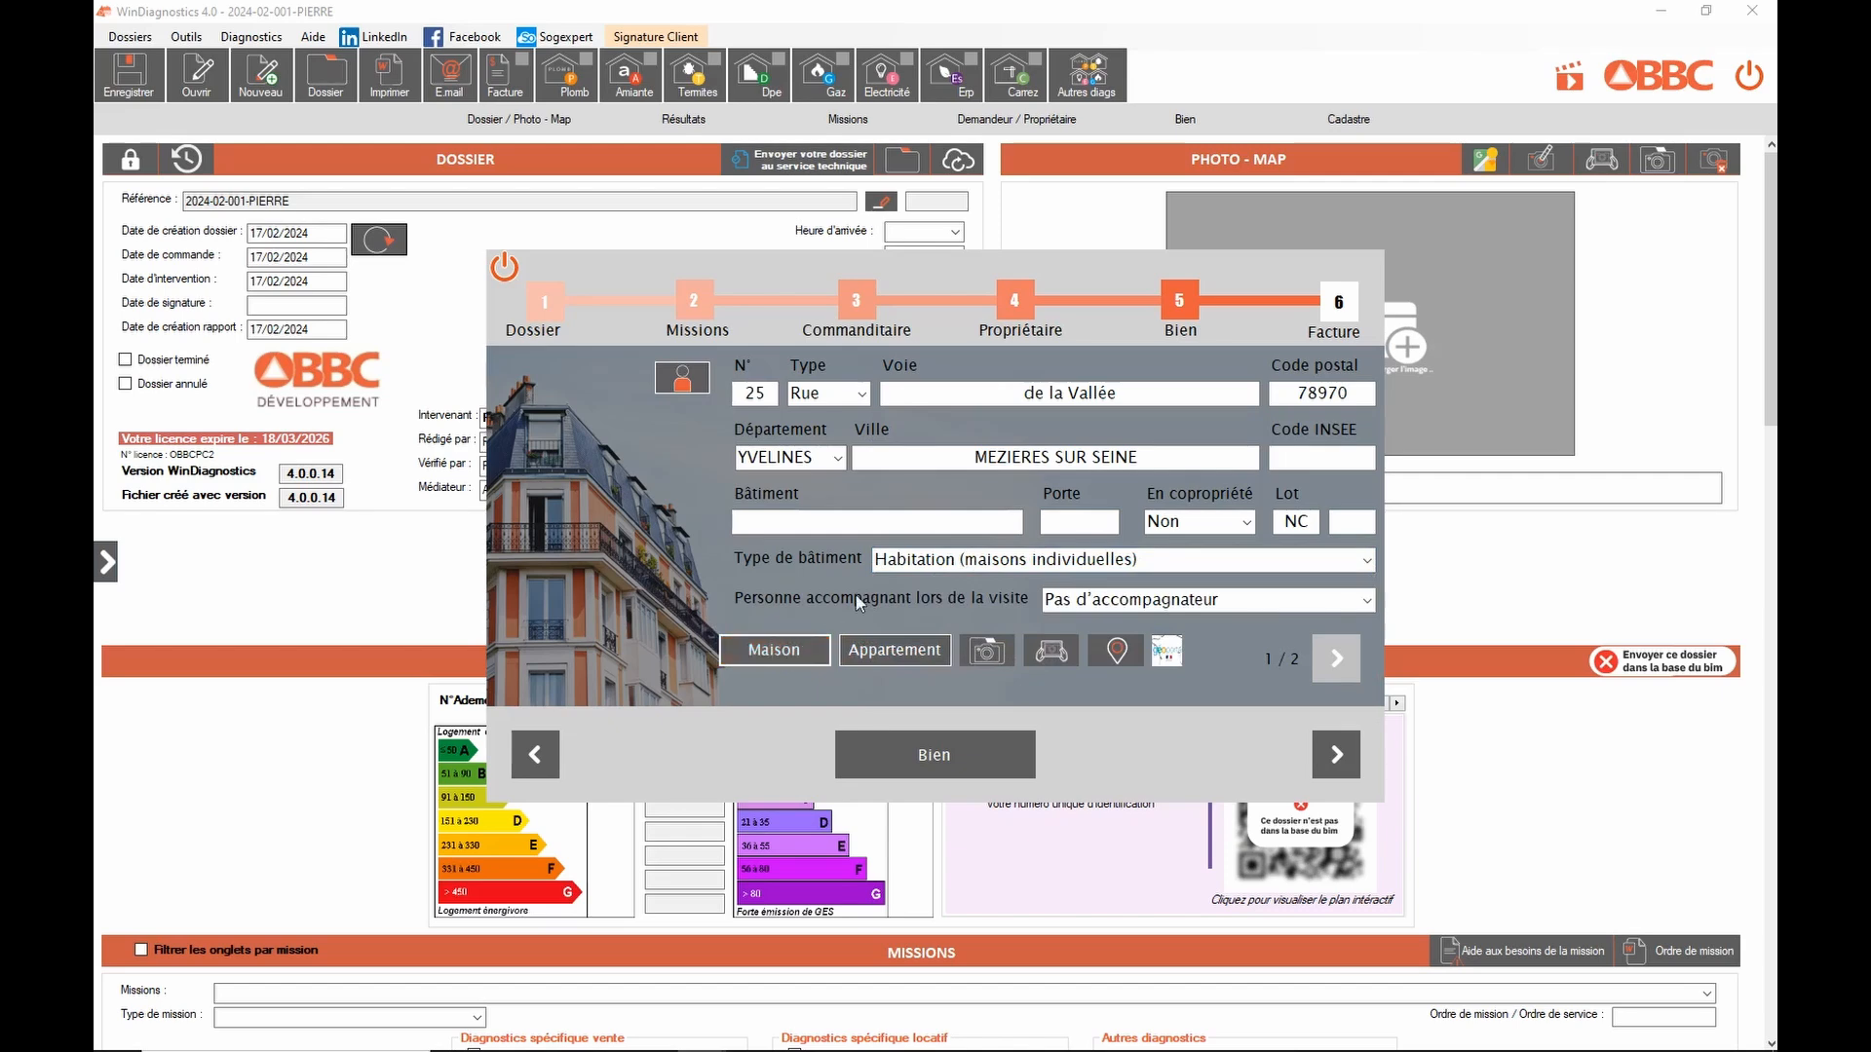
pyautogui.click(1066, 652)
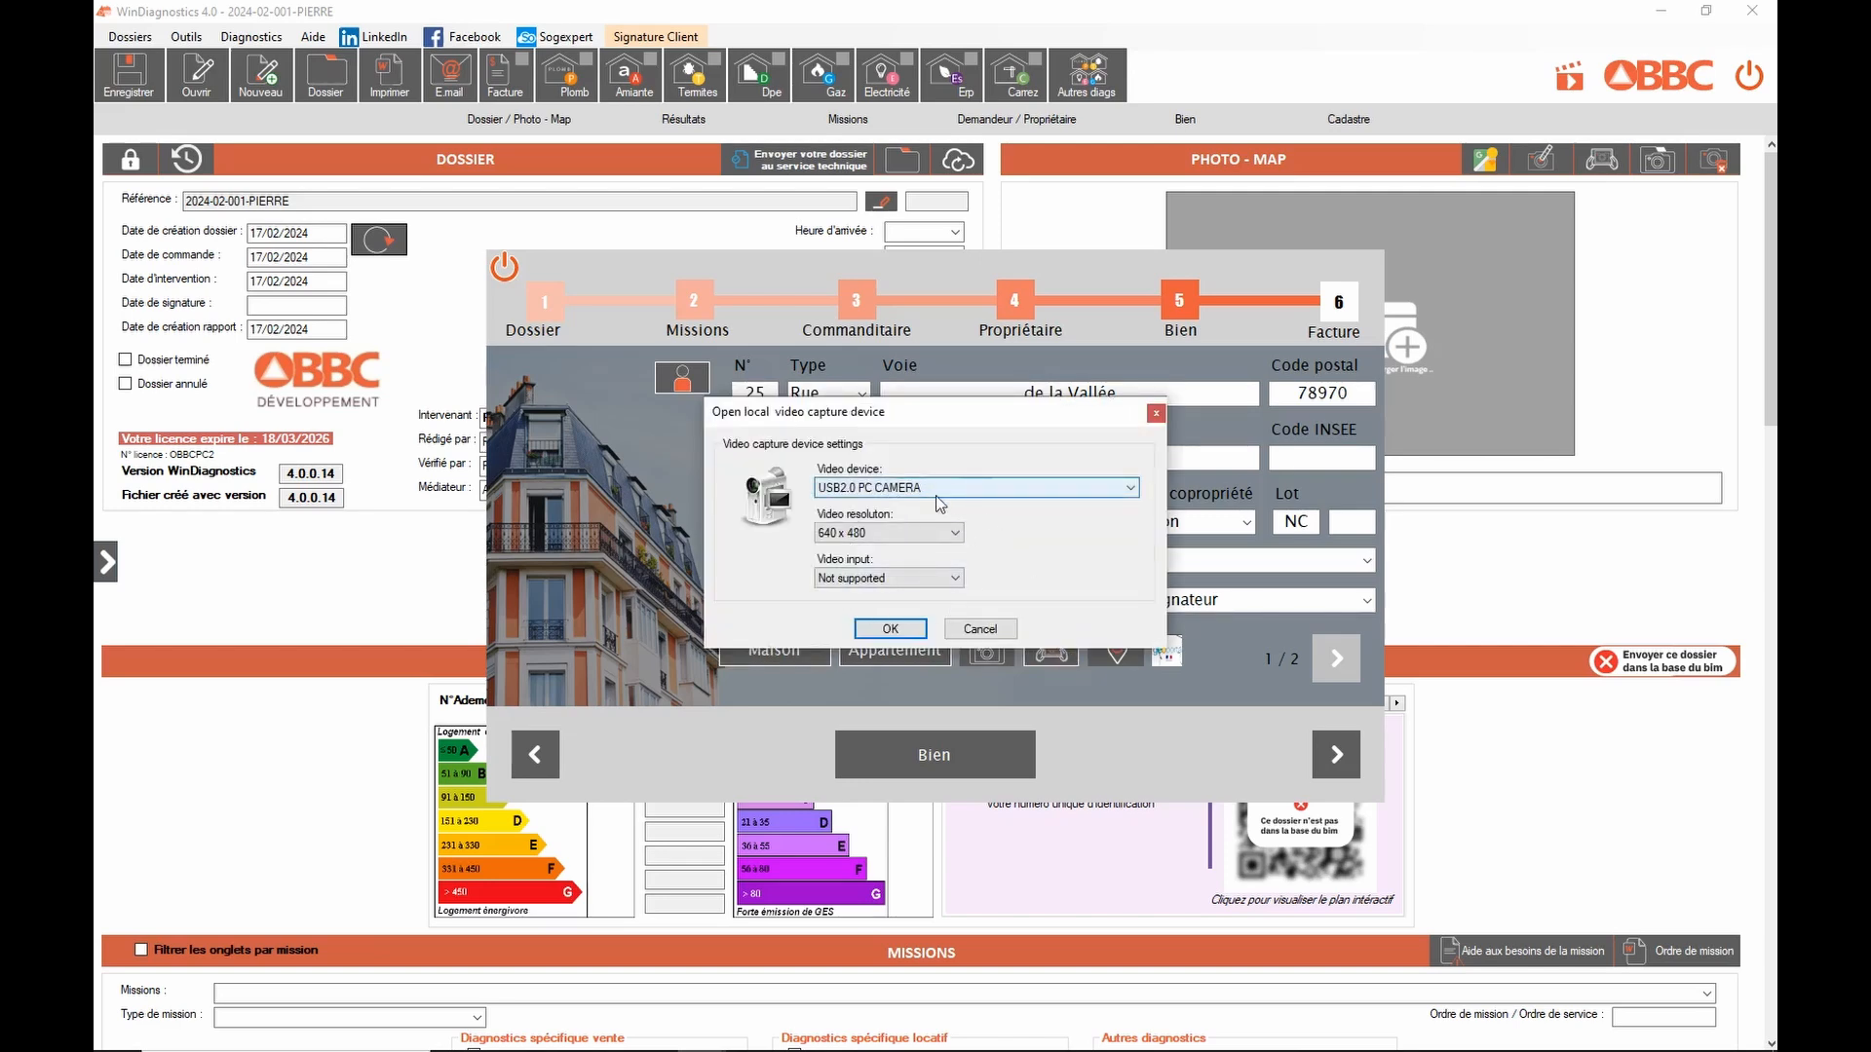
# Step: Take a webcam still and save it as the dossier's property photo
pyautogui.click(891, 630)
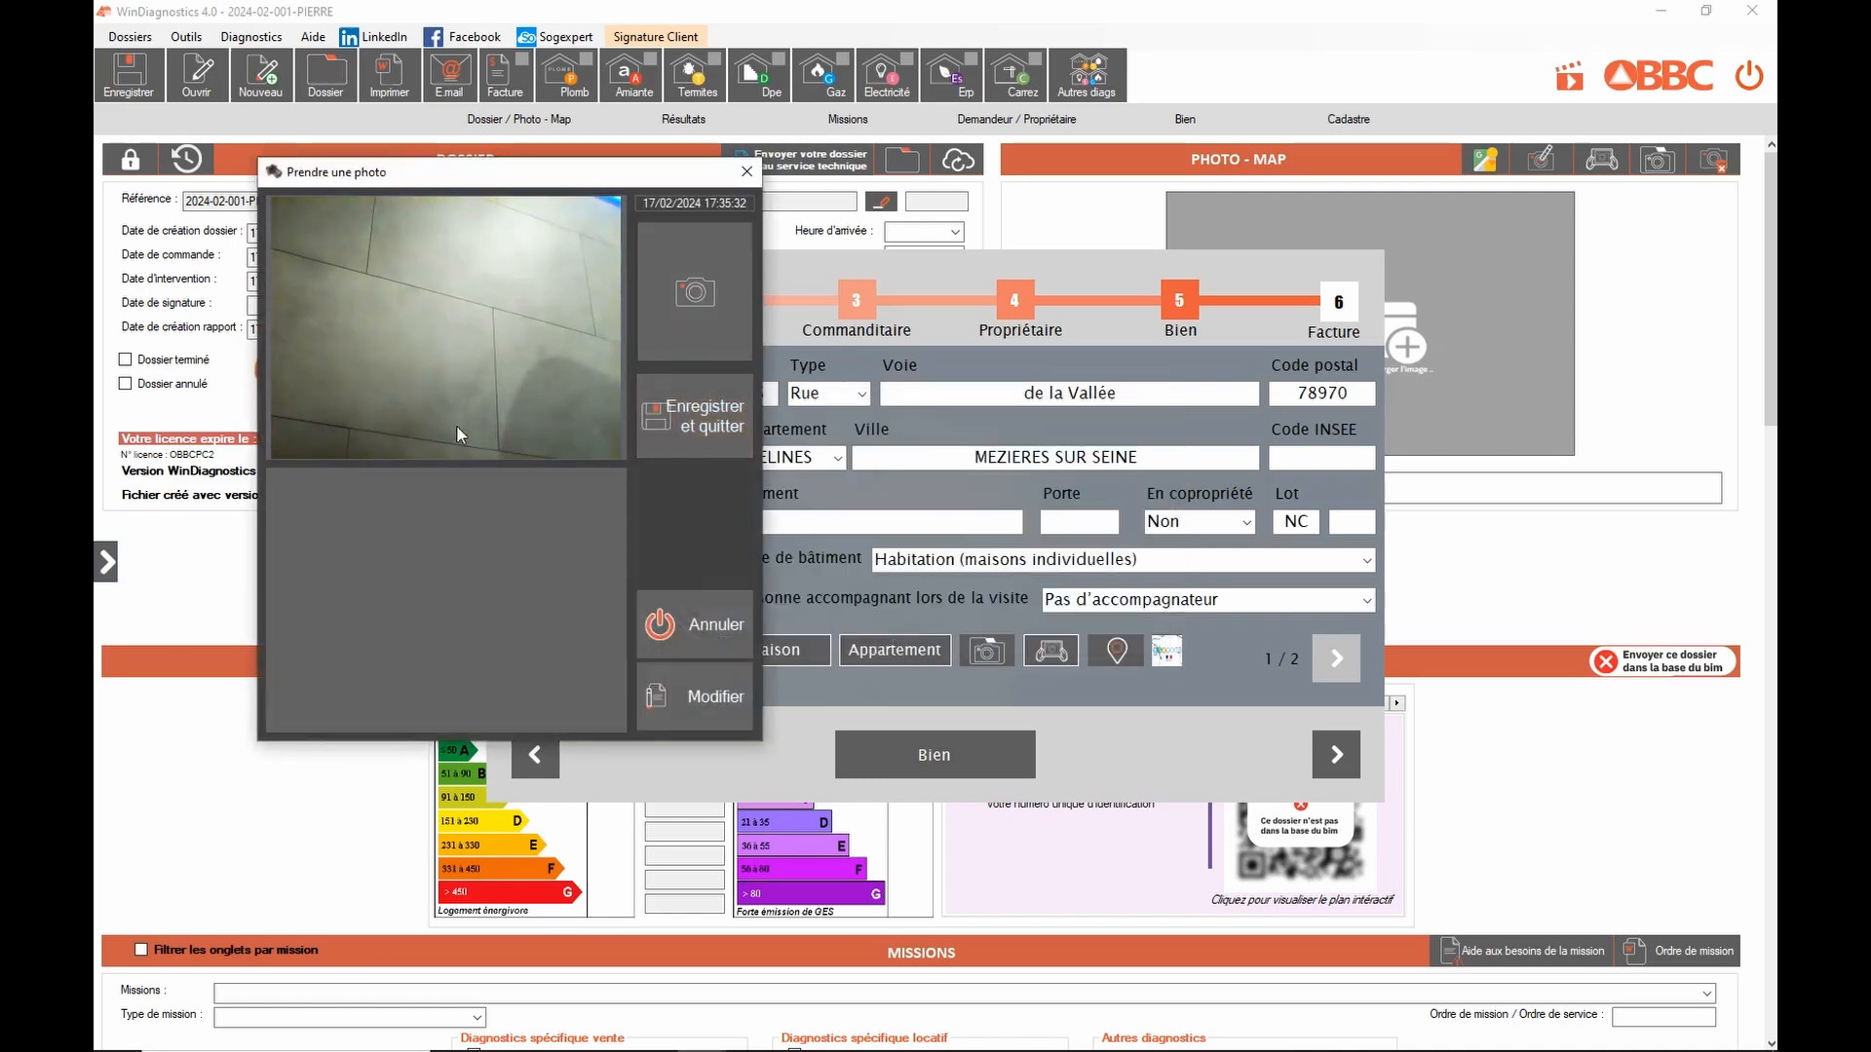
pyautogui.click(710, 297)
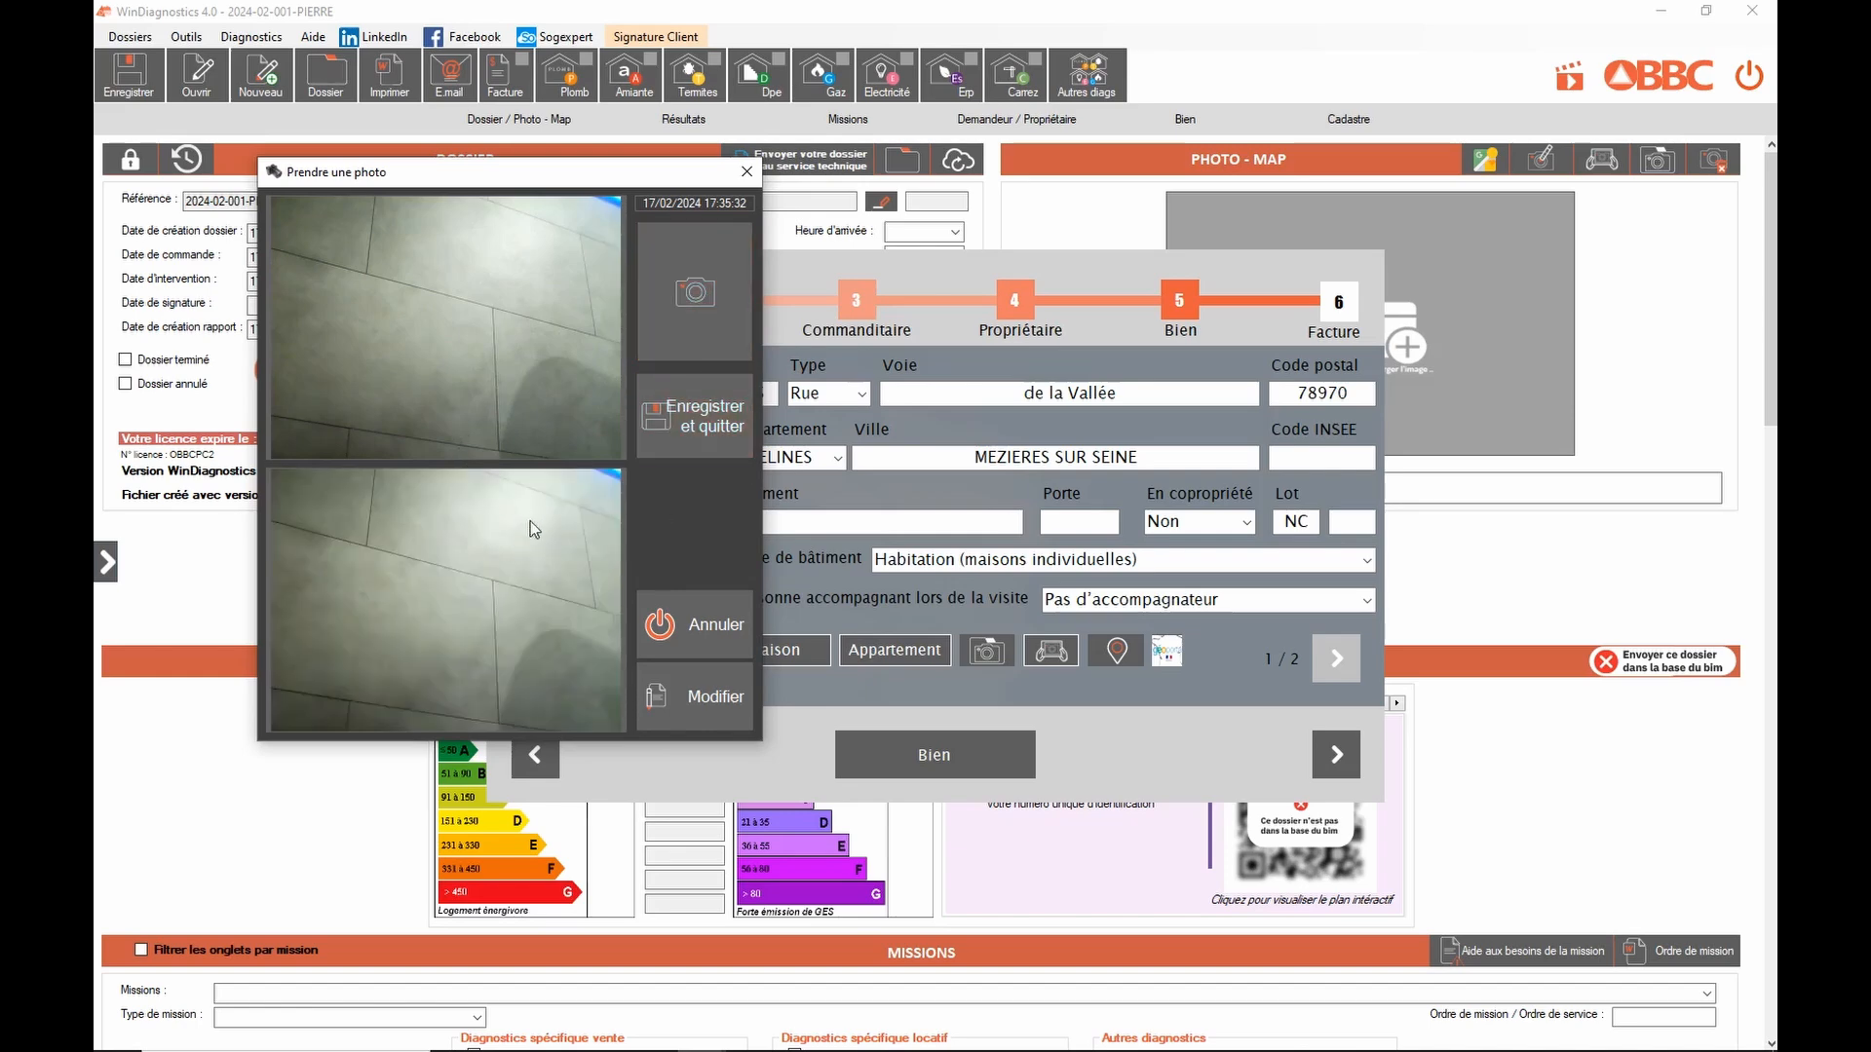
pyautogui.click(719, 423)
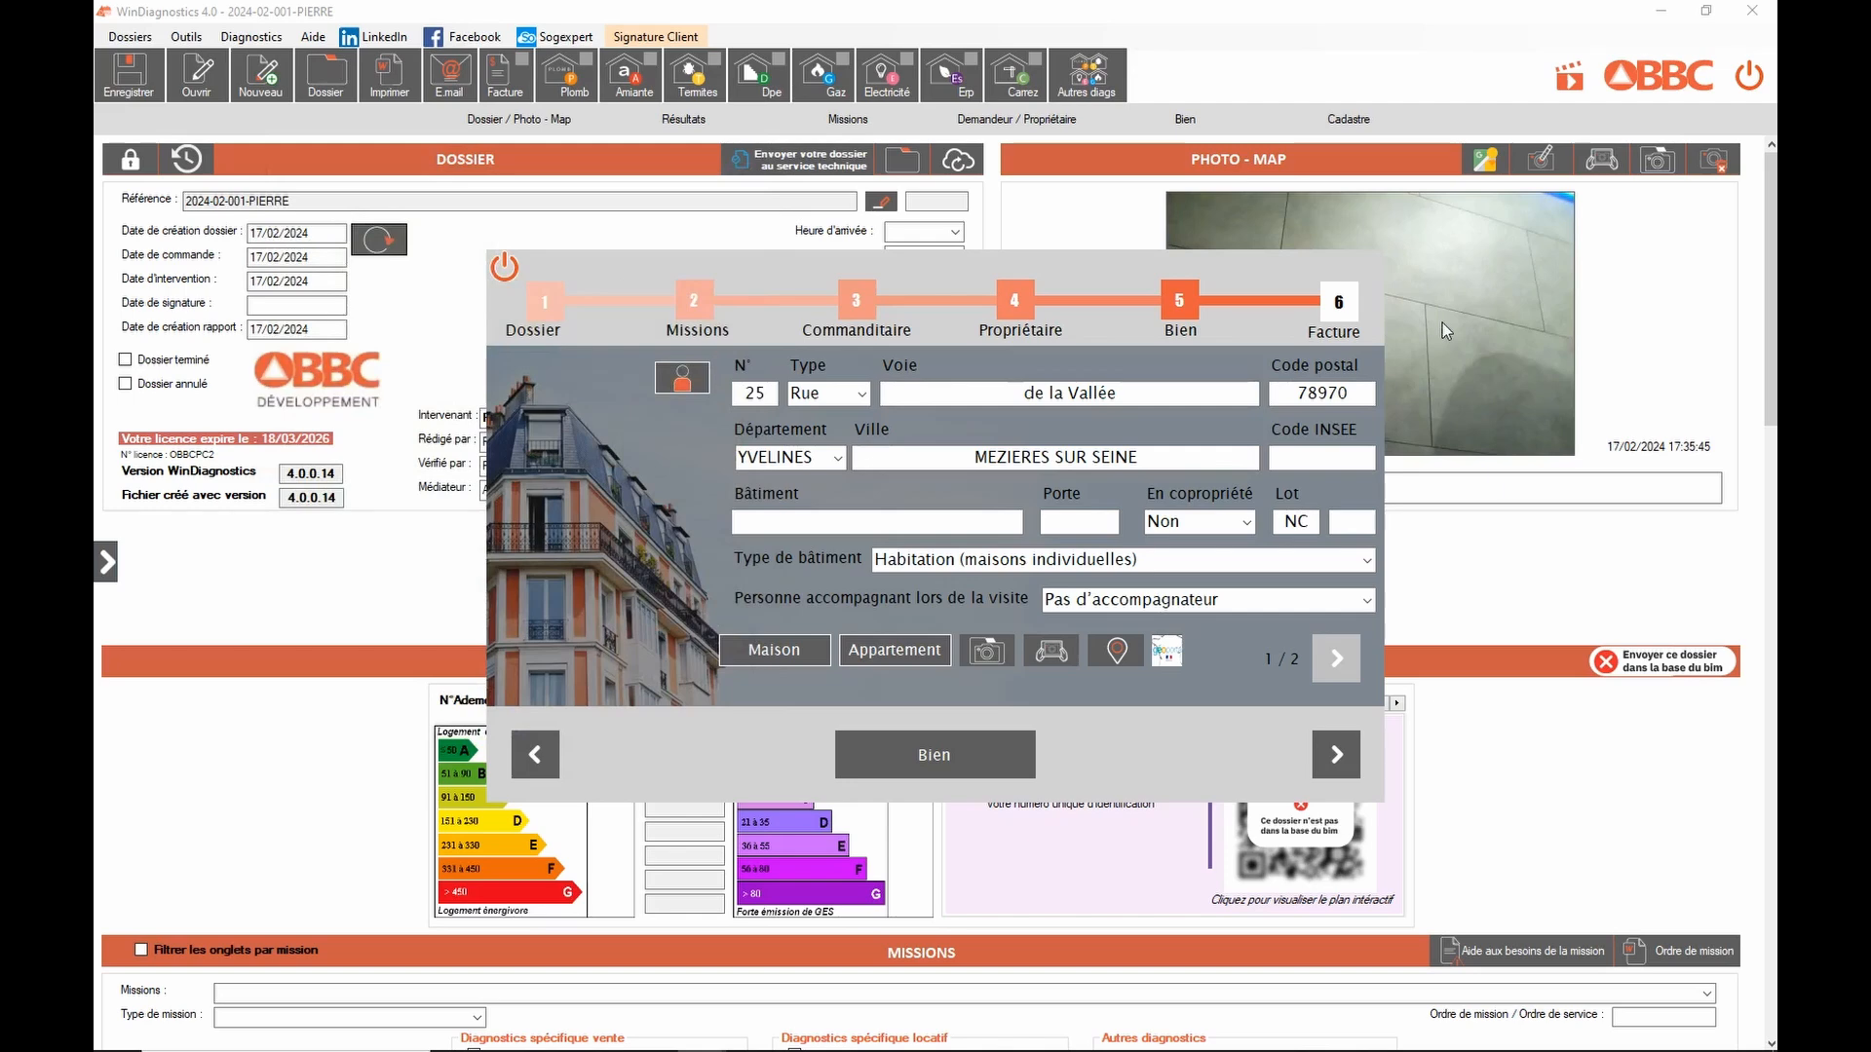
pyautogui.click(987, 648)
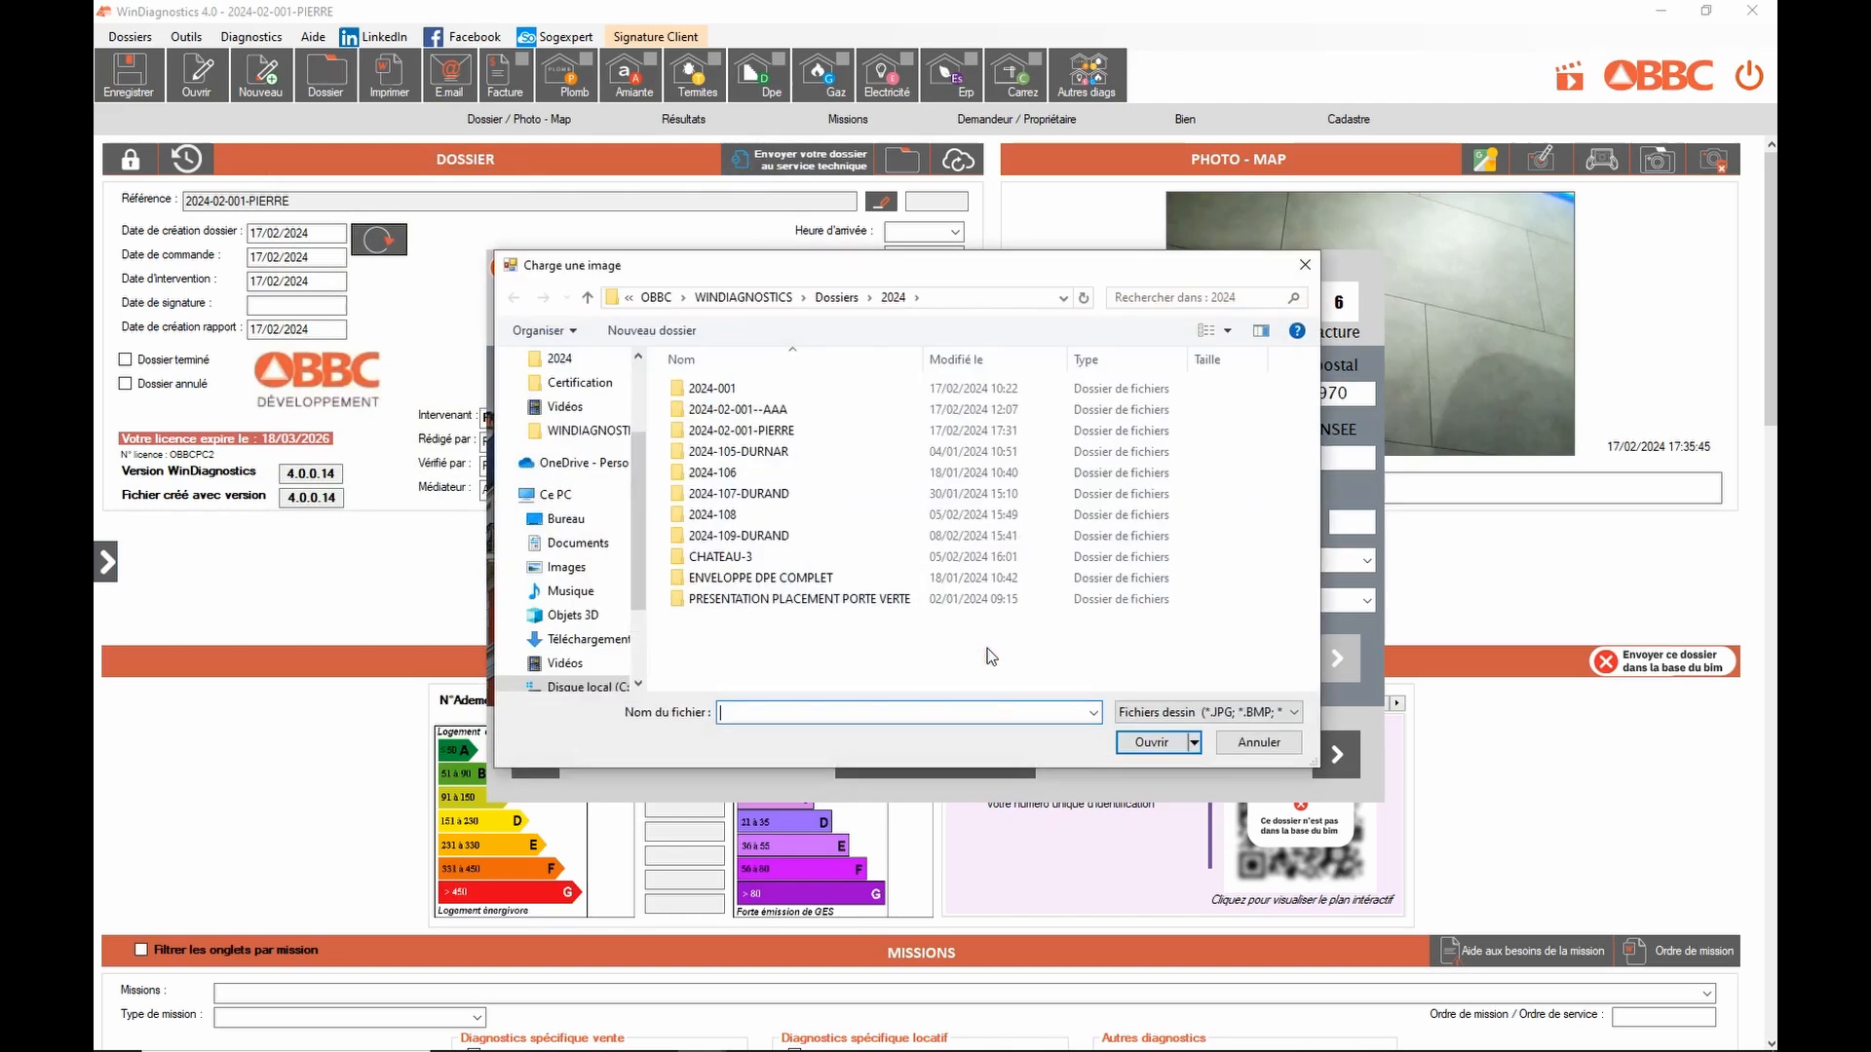
# Step: Load the white house JPG from the Images folder as the dossier photo
pyautogui.click(566, 573)
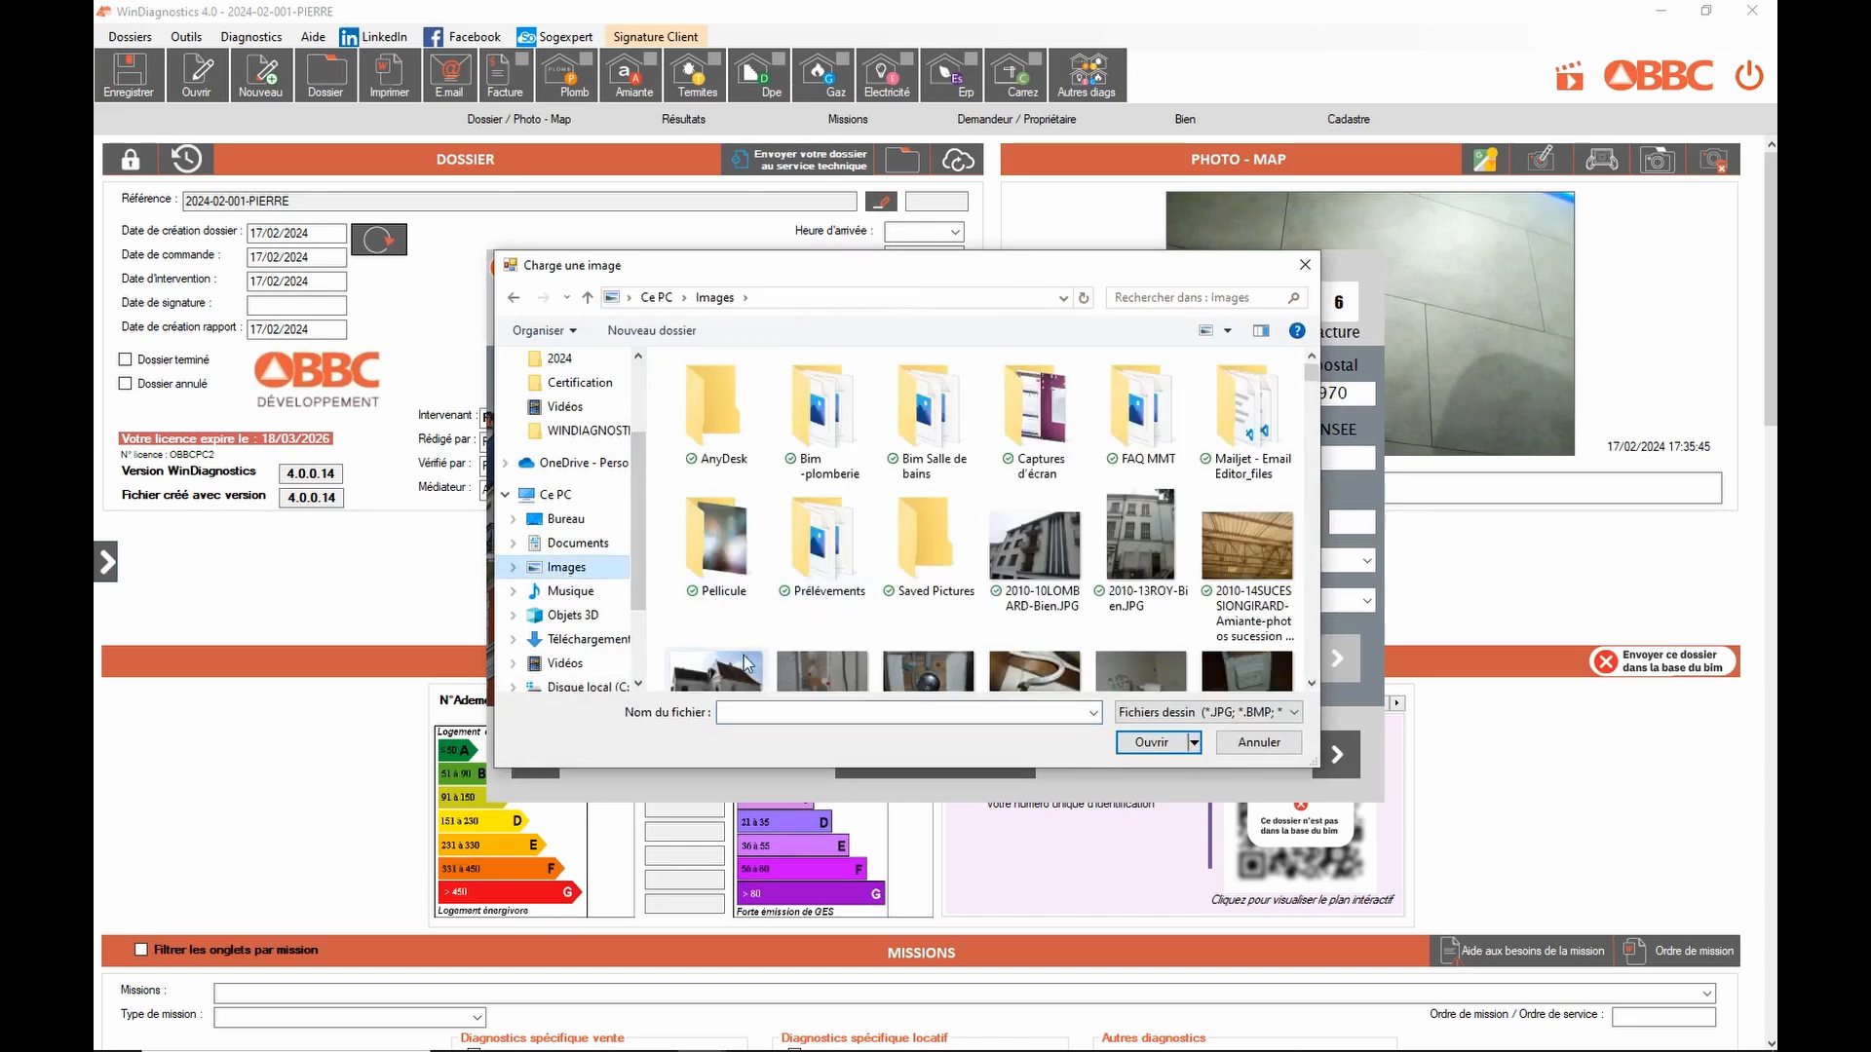
pyautogui.scroll(-1, 1318, 686)
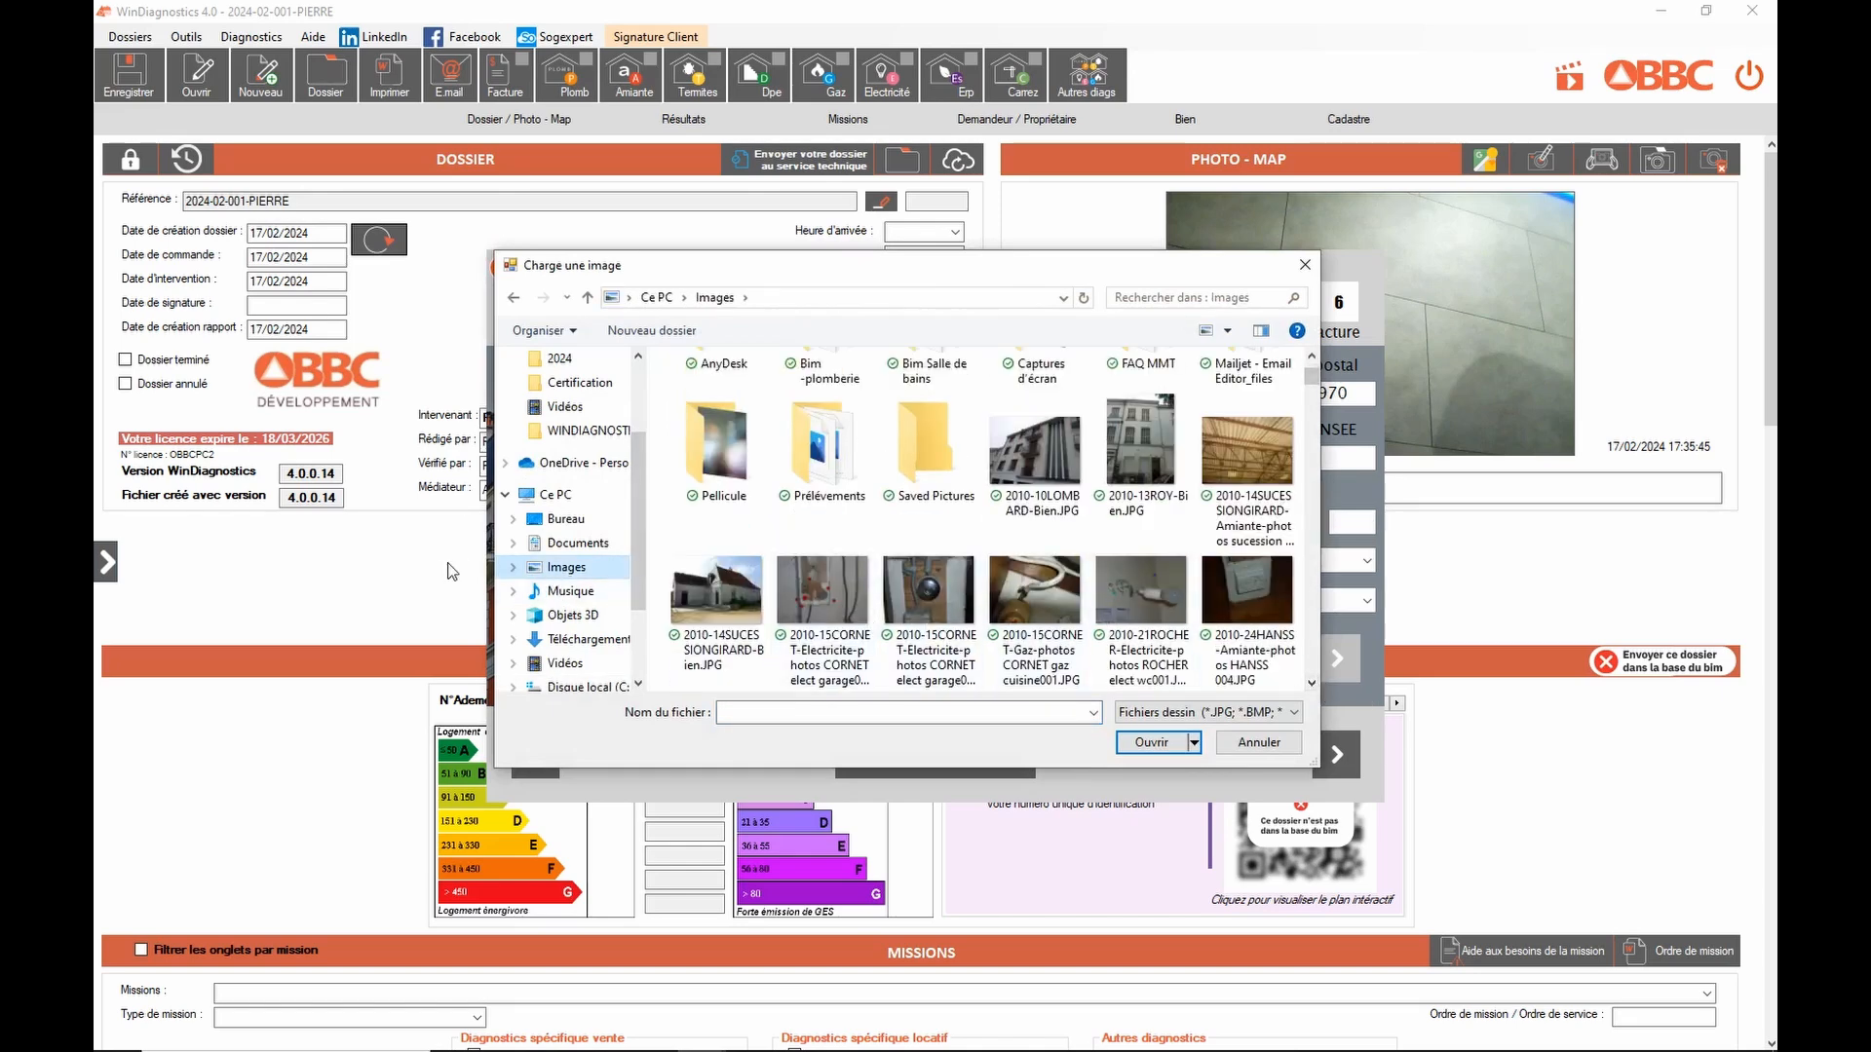
pyautogui.click(717, 599)
pyautogui.click(1151, 742)
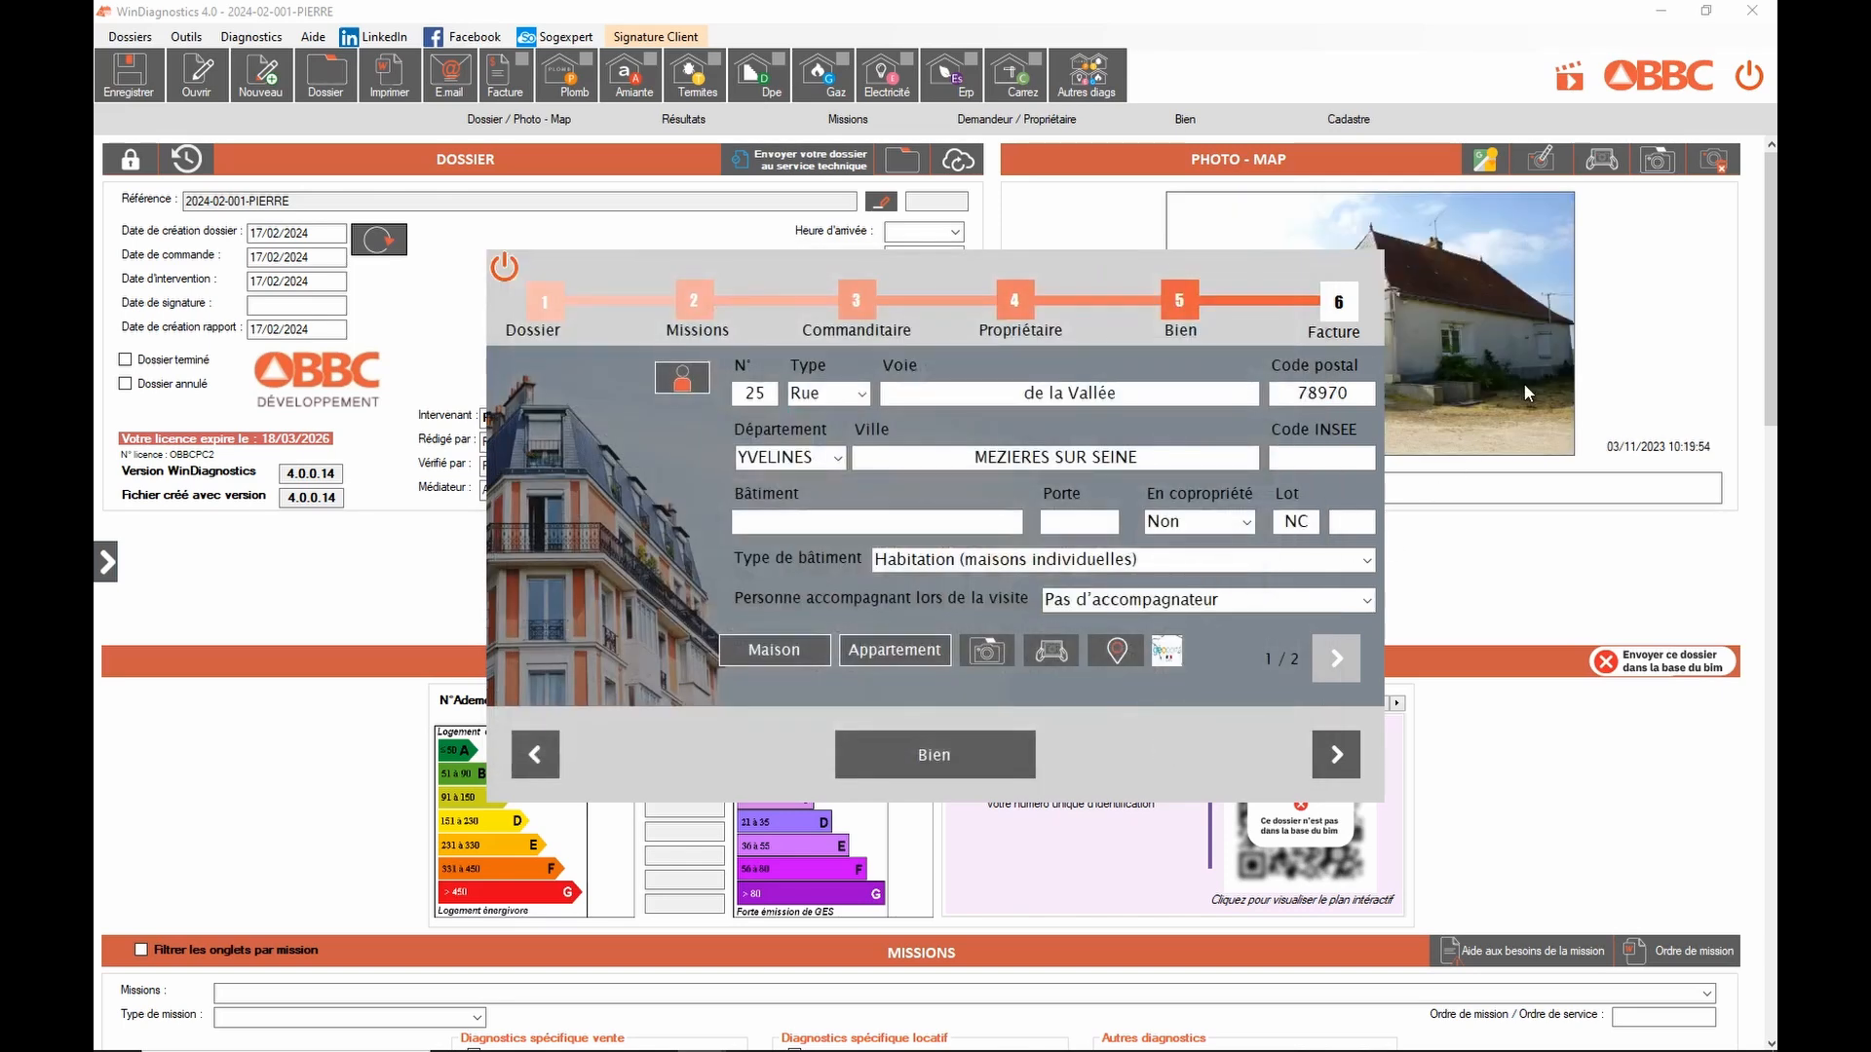
pyautogui.click(1123, 658)
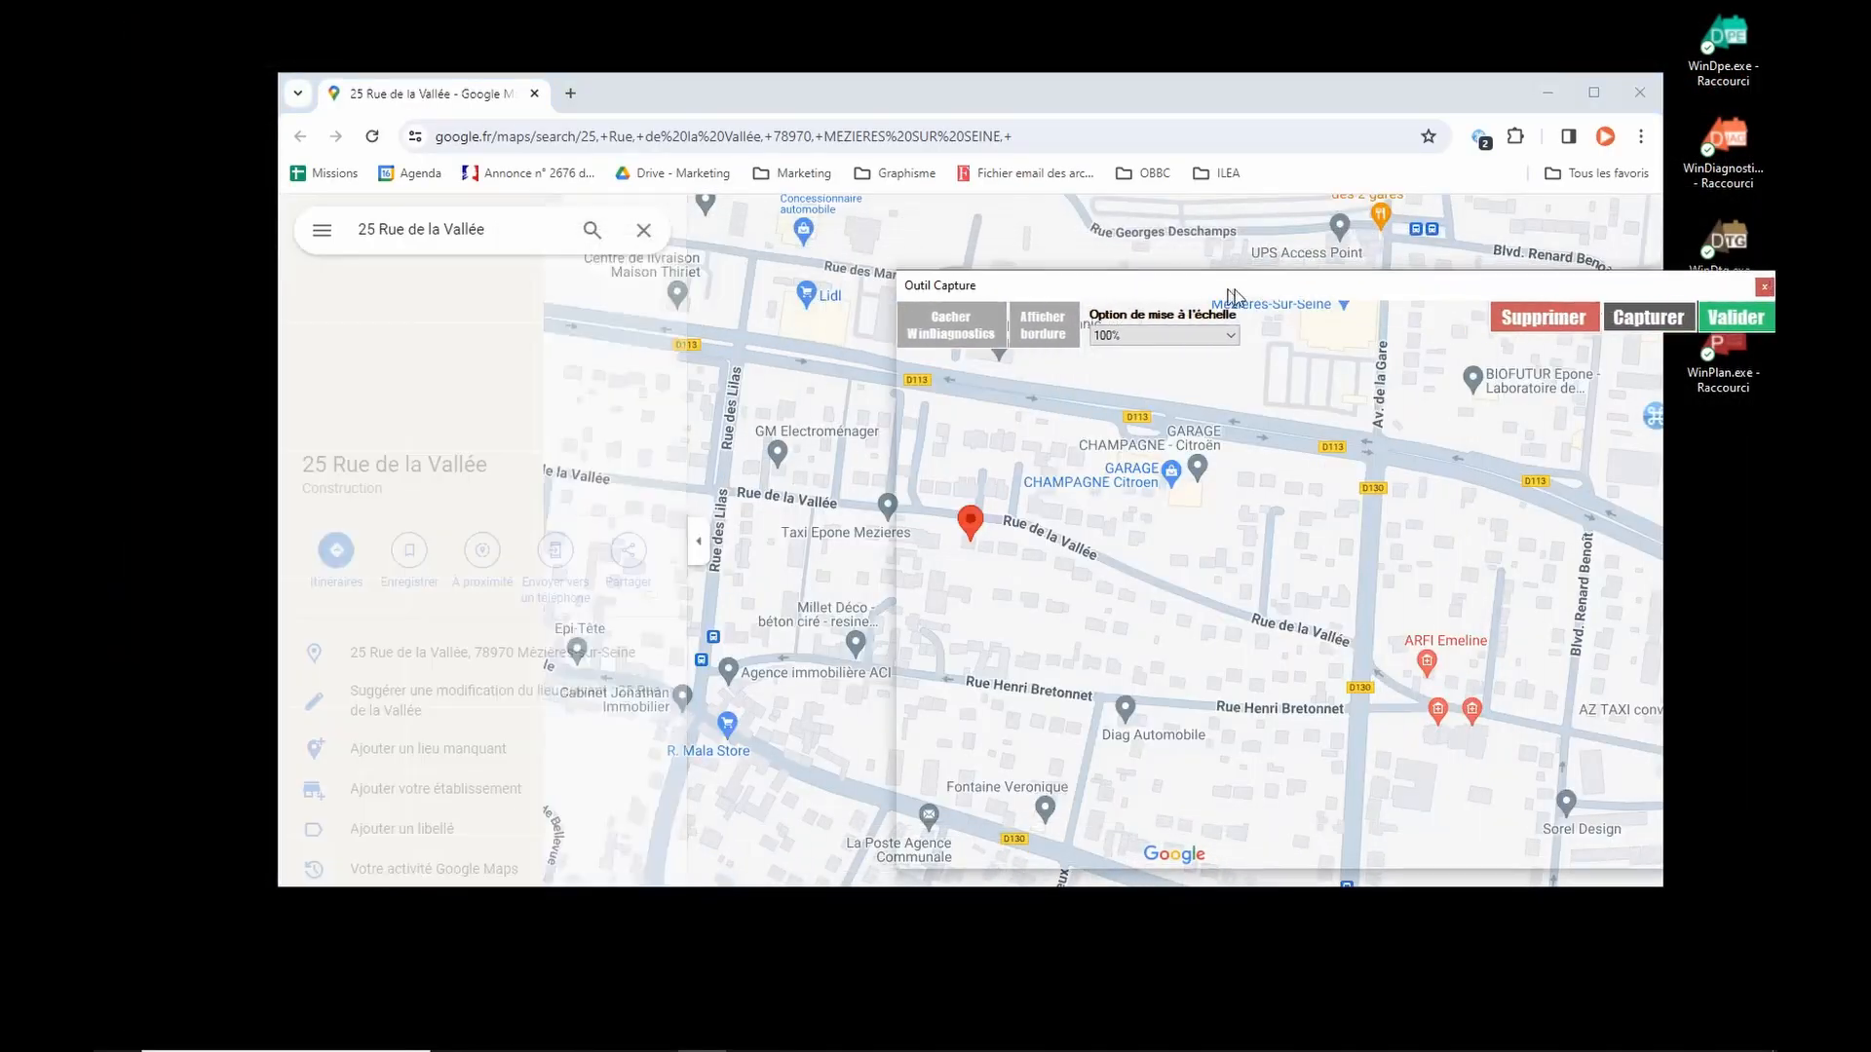
pyautogui.click(698, 551)
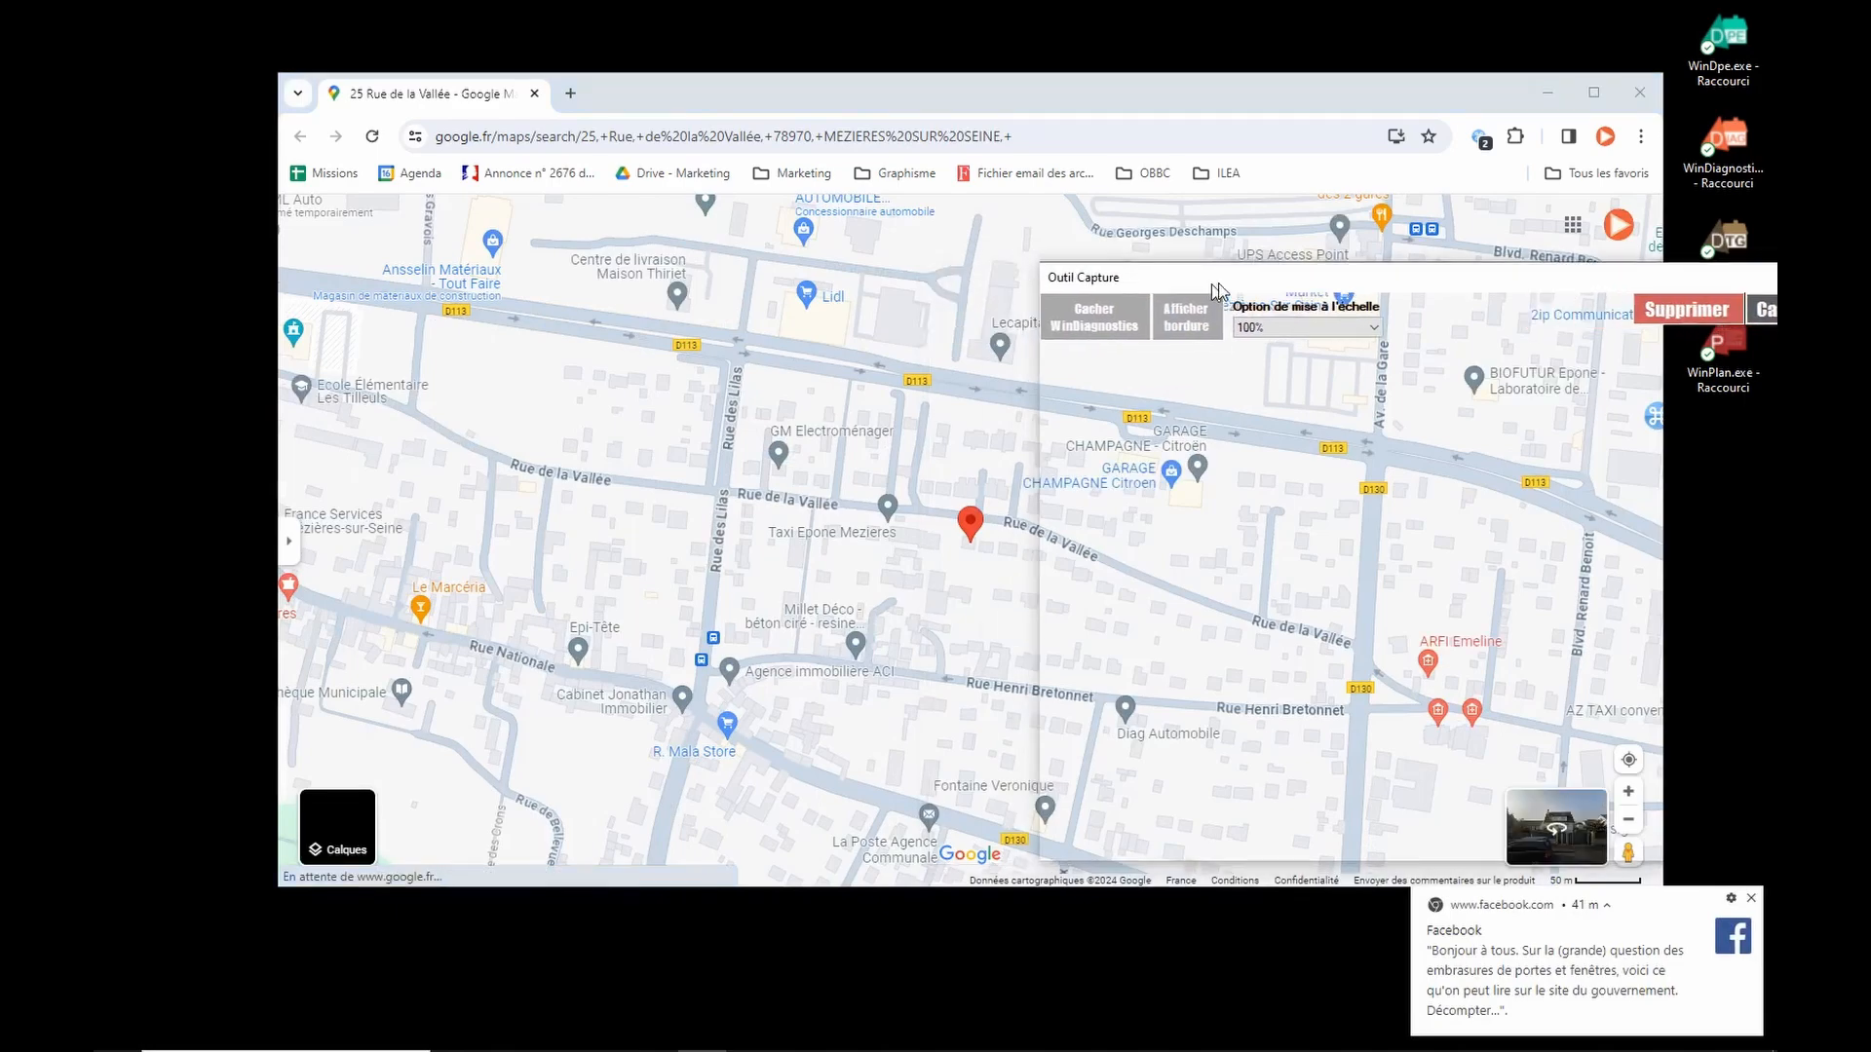
pyautogui.click(1751, 902)
pyautogui.scroll(2, 934, 559)
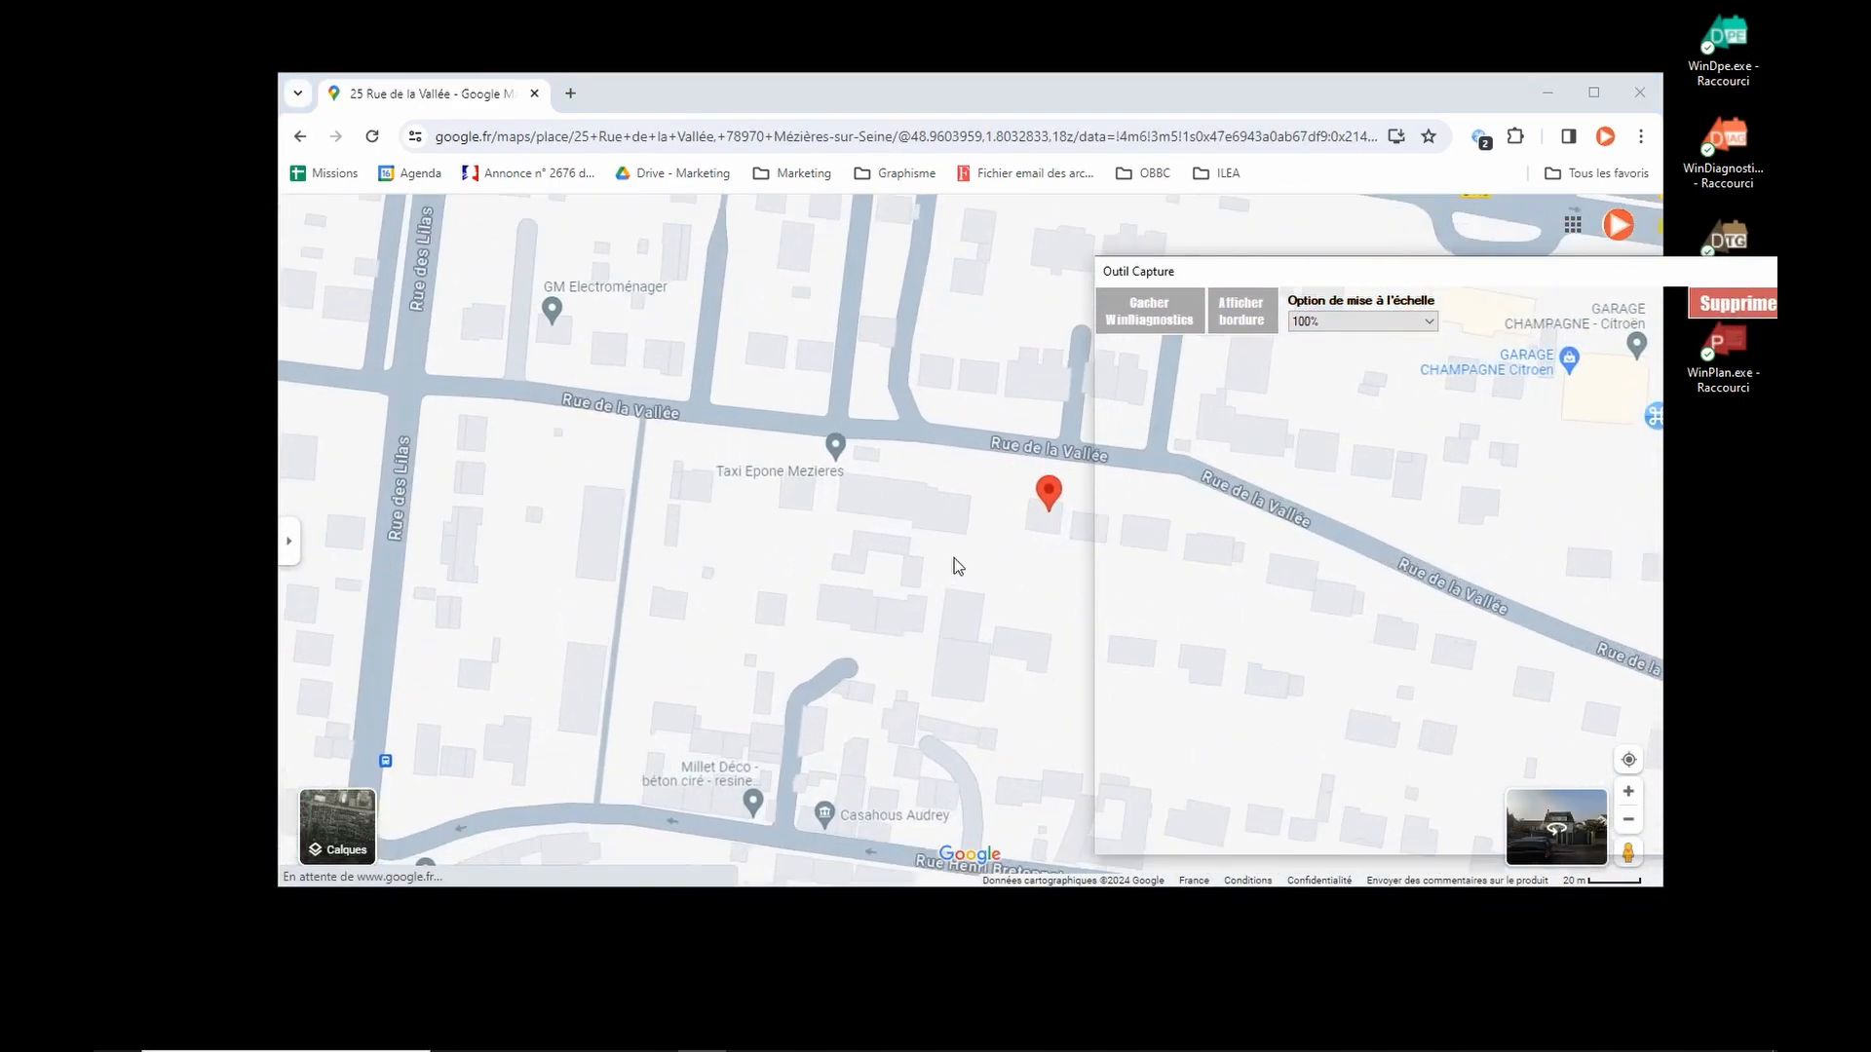
pyautogui.scroll(1, 965, 545)
pyautogui.moveTo(981, 501); pyautogui.dragTo(948, 500)
pyautogui.moveTo(1332, 279); pyautogui.dragTo(890, 234)
pyautogui.click(795, 265)
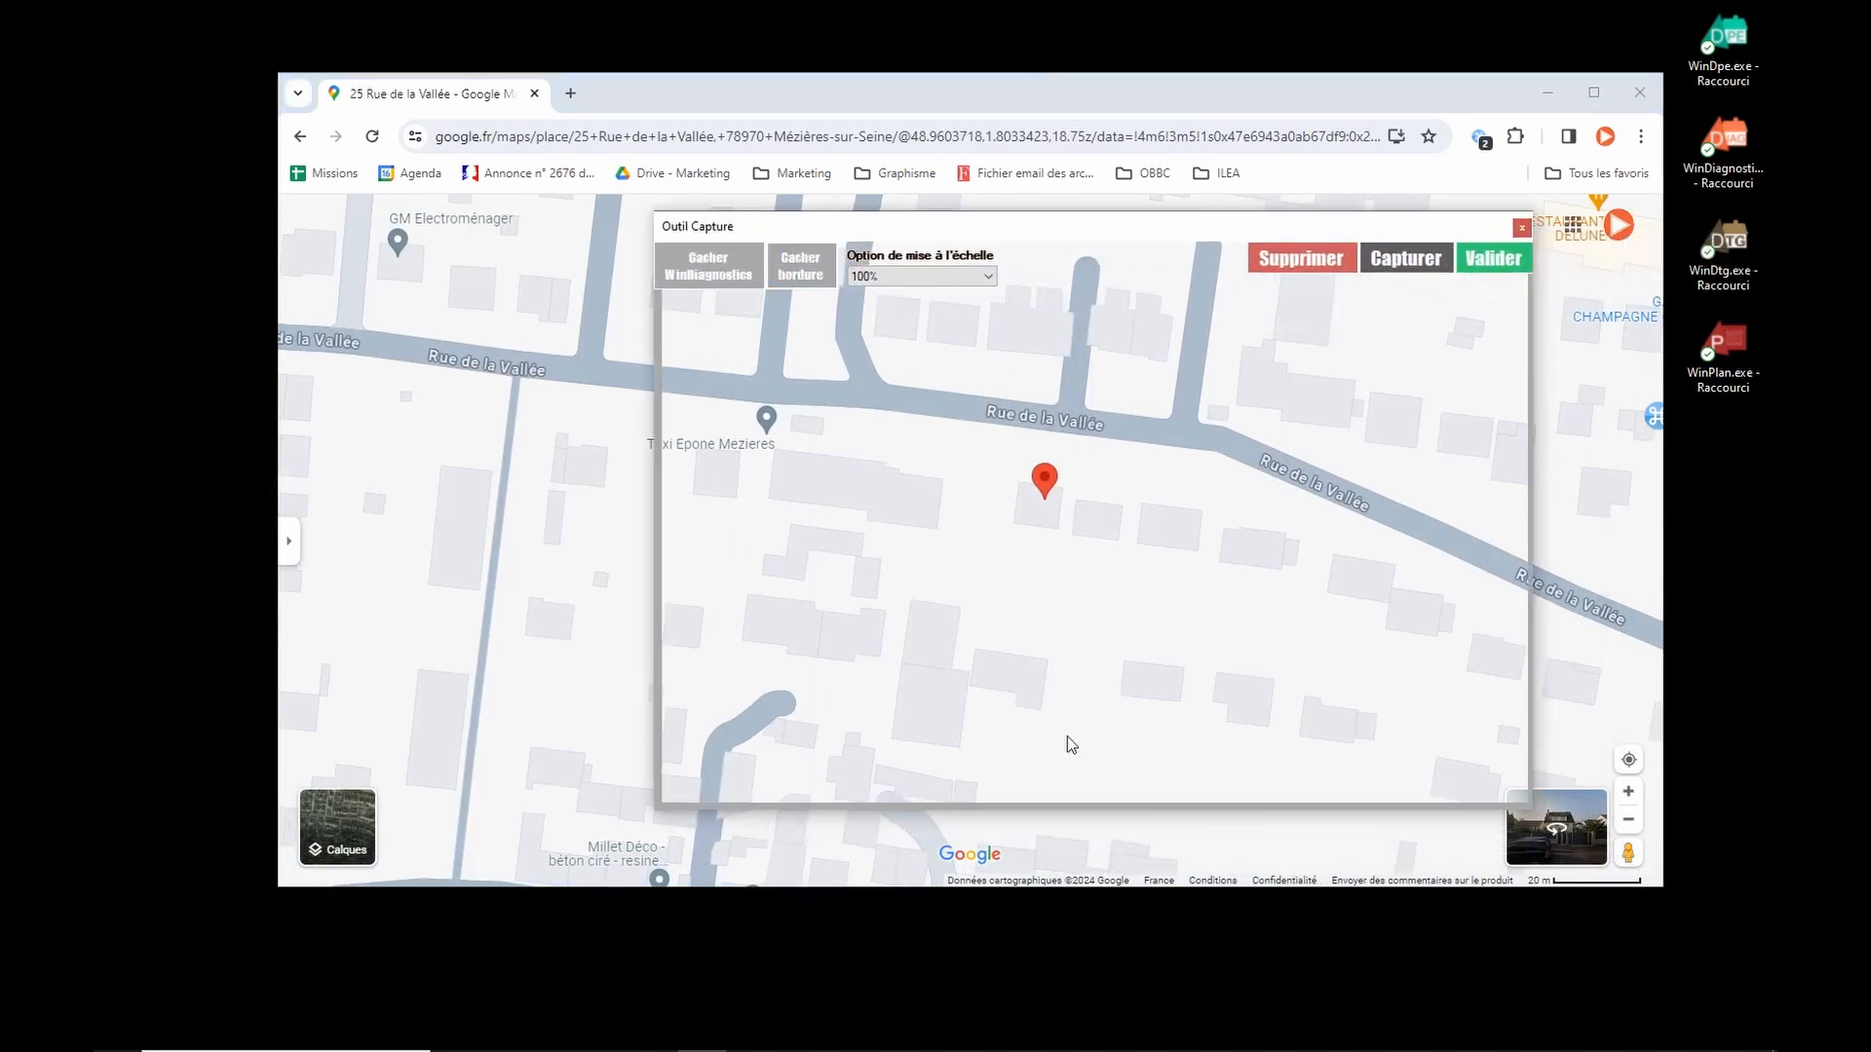
pyautogui.click(1405, 263)
pyautogui.click(1482, 261)
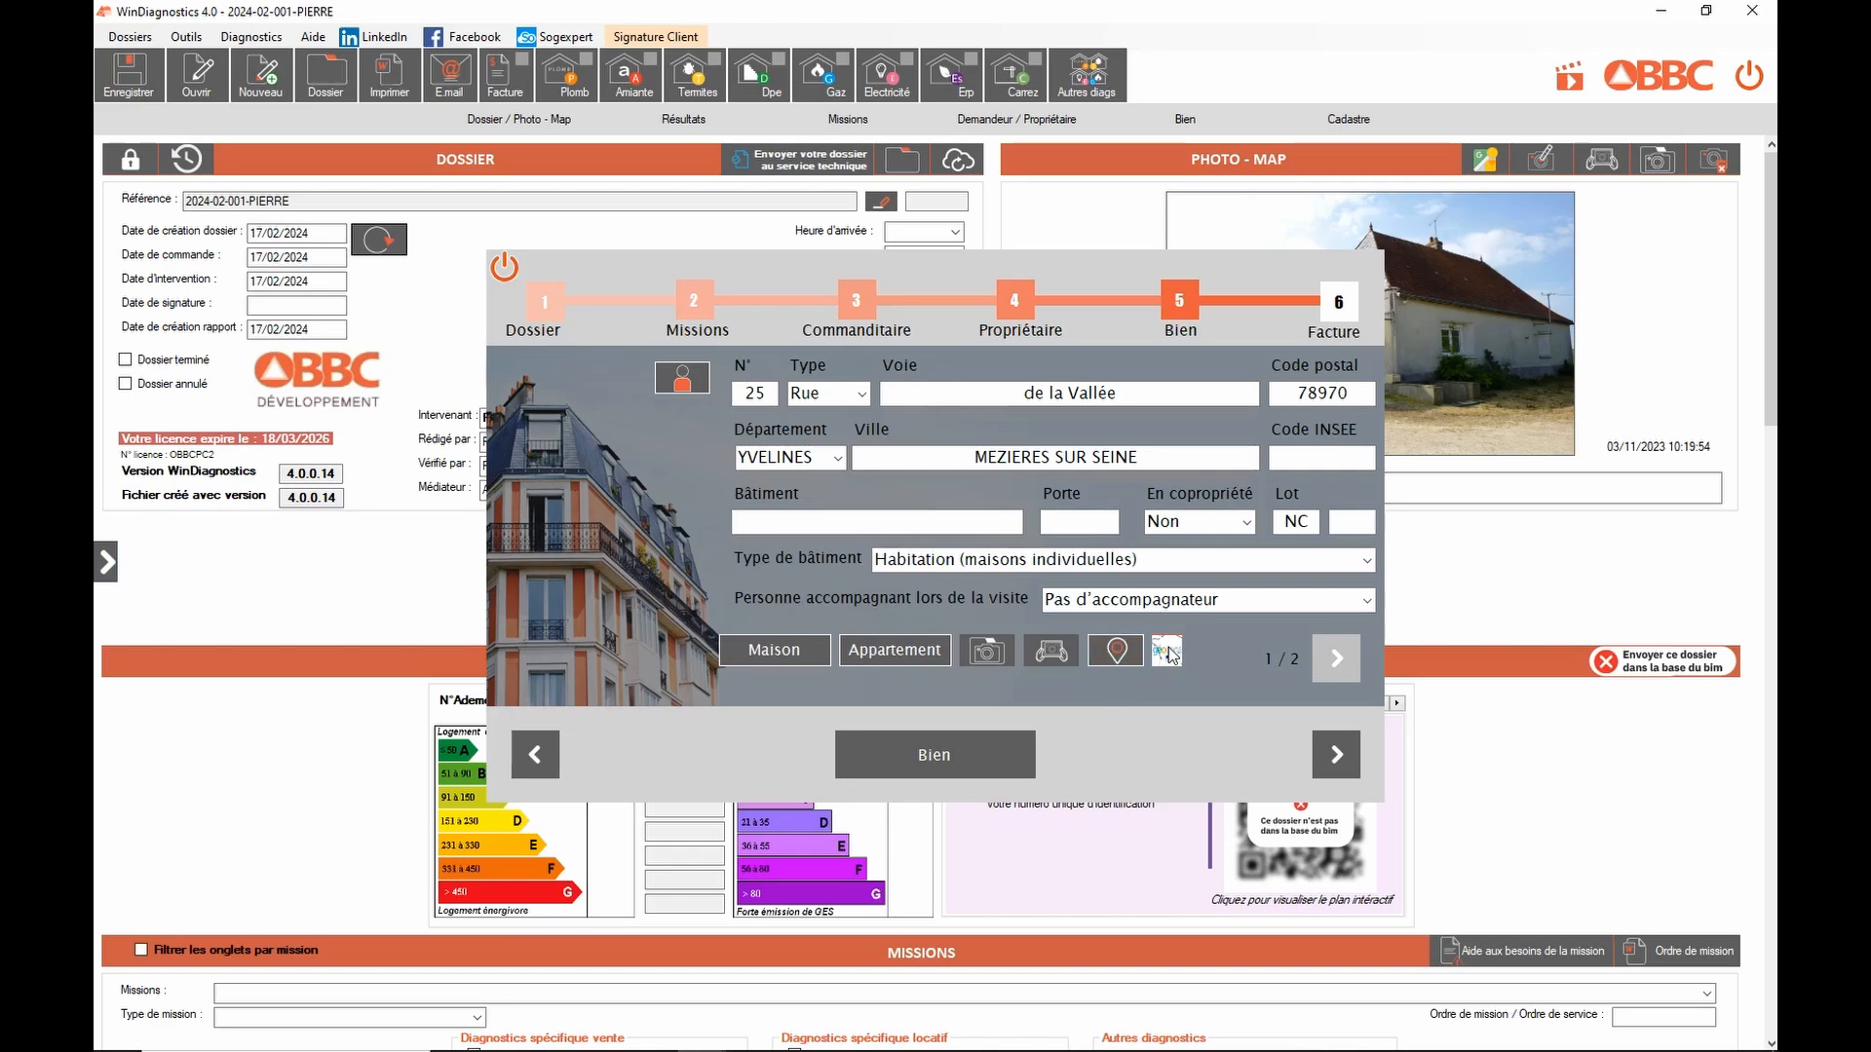
# Step: Choose category 3 Pièces on details page 2/2 and advance to the Facture step
pyautogui.click(1353, 665)
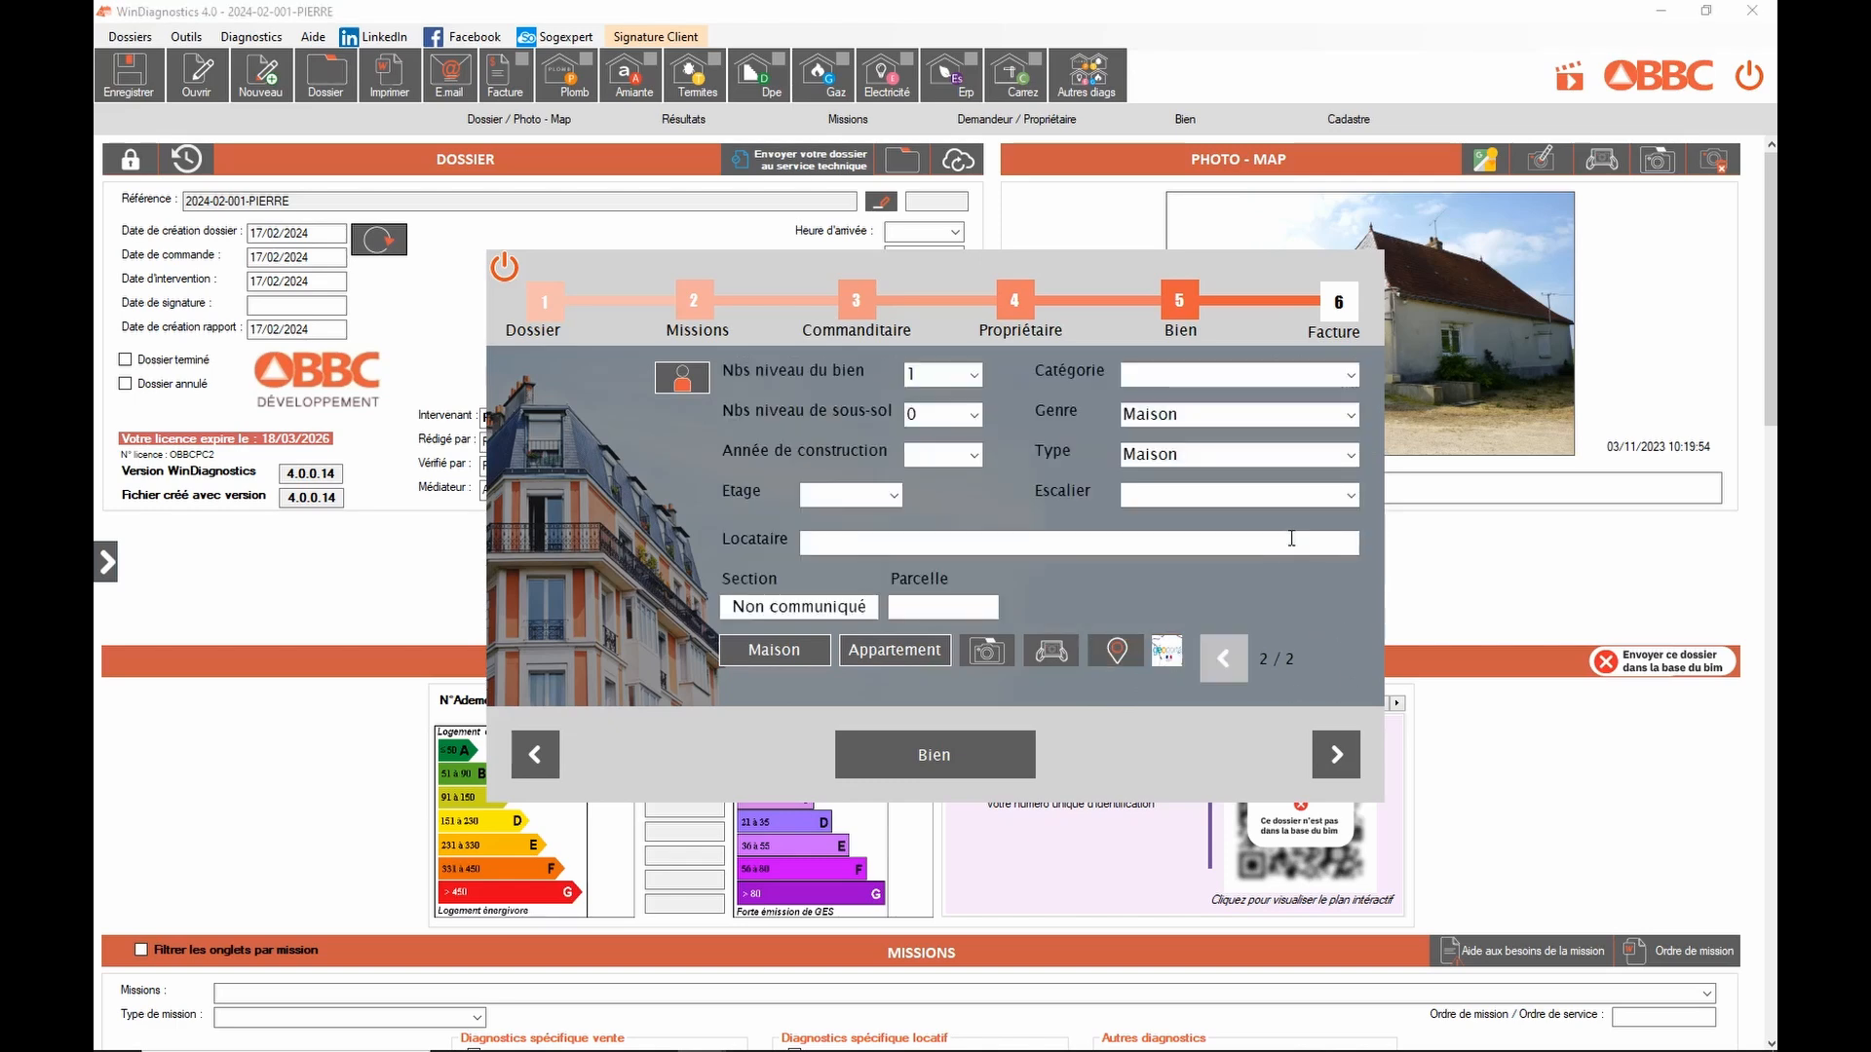
pyautogui.click(1333, 377)
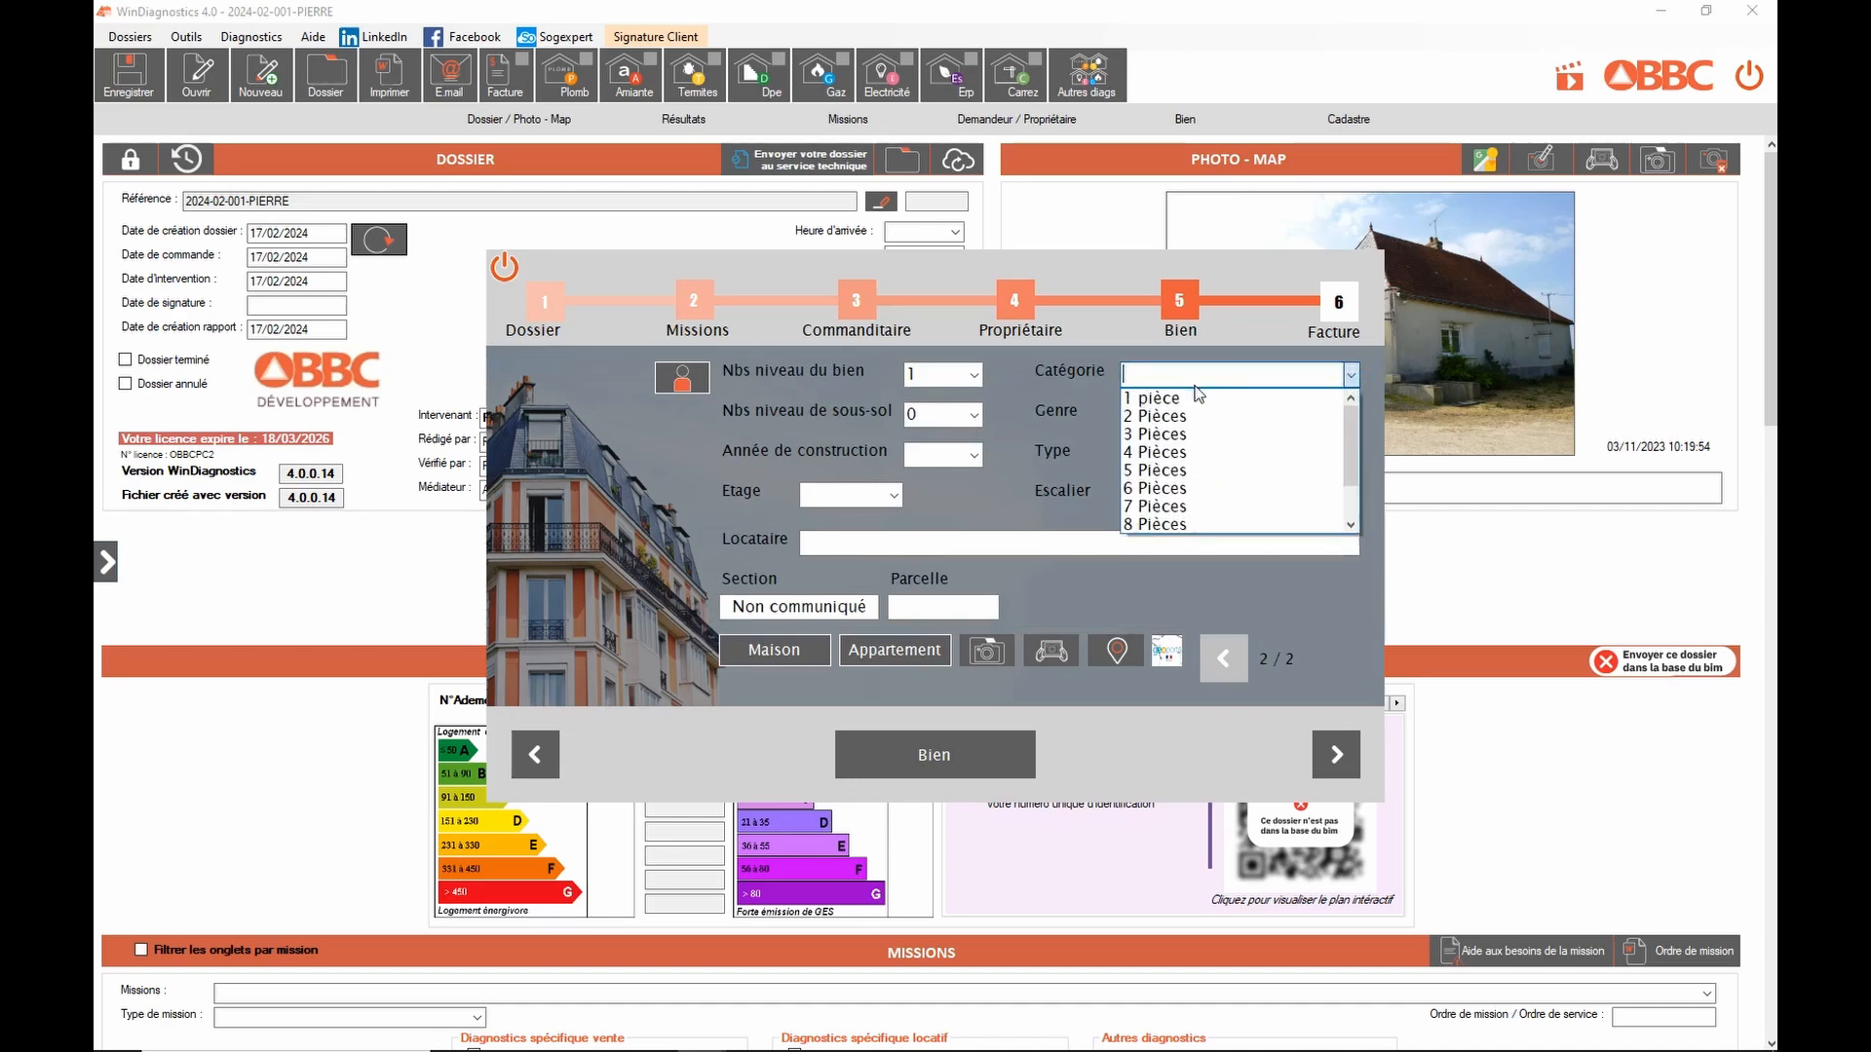
pyautogui.click(1157, 435)
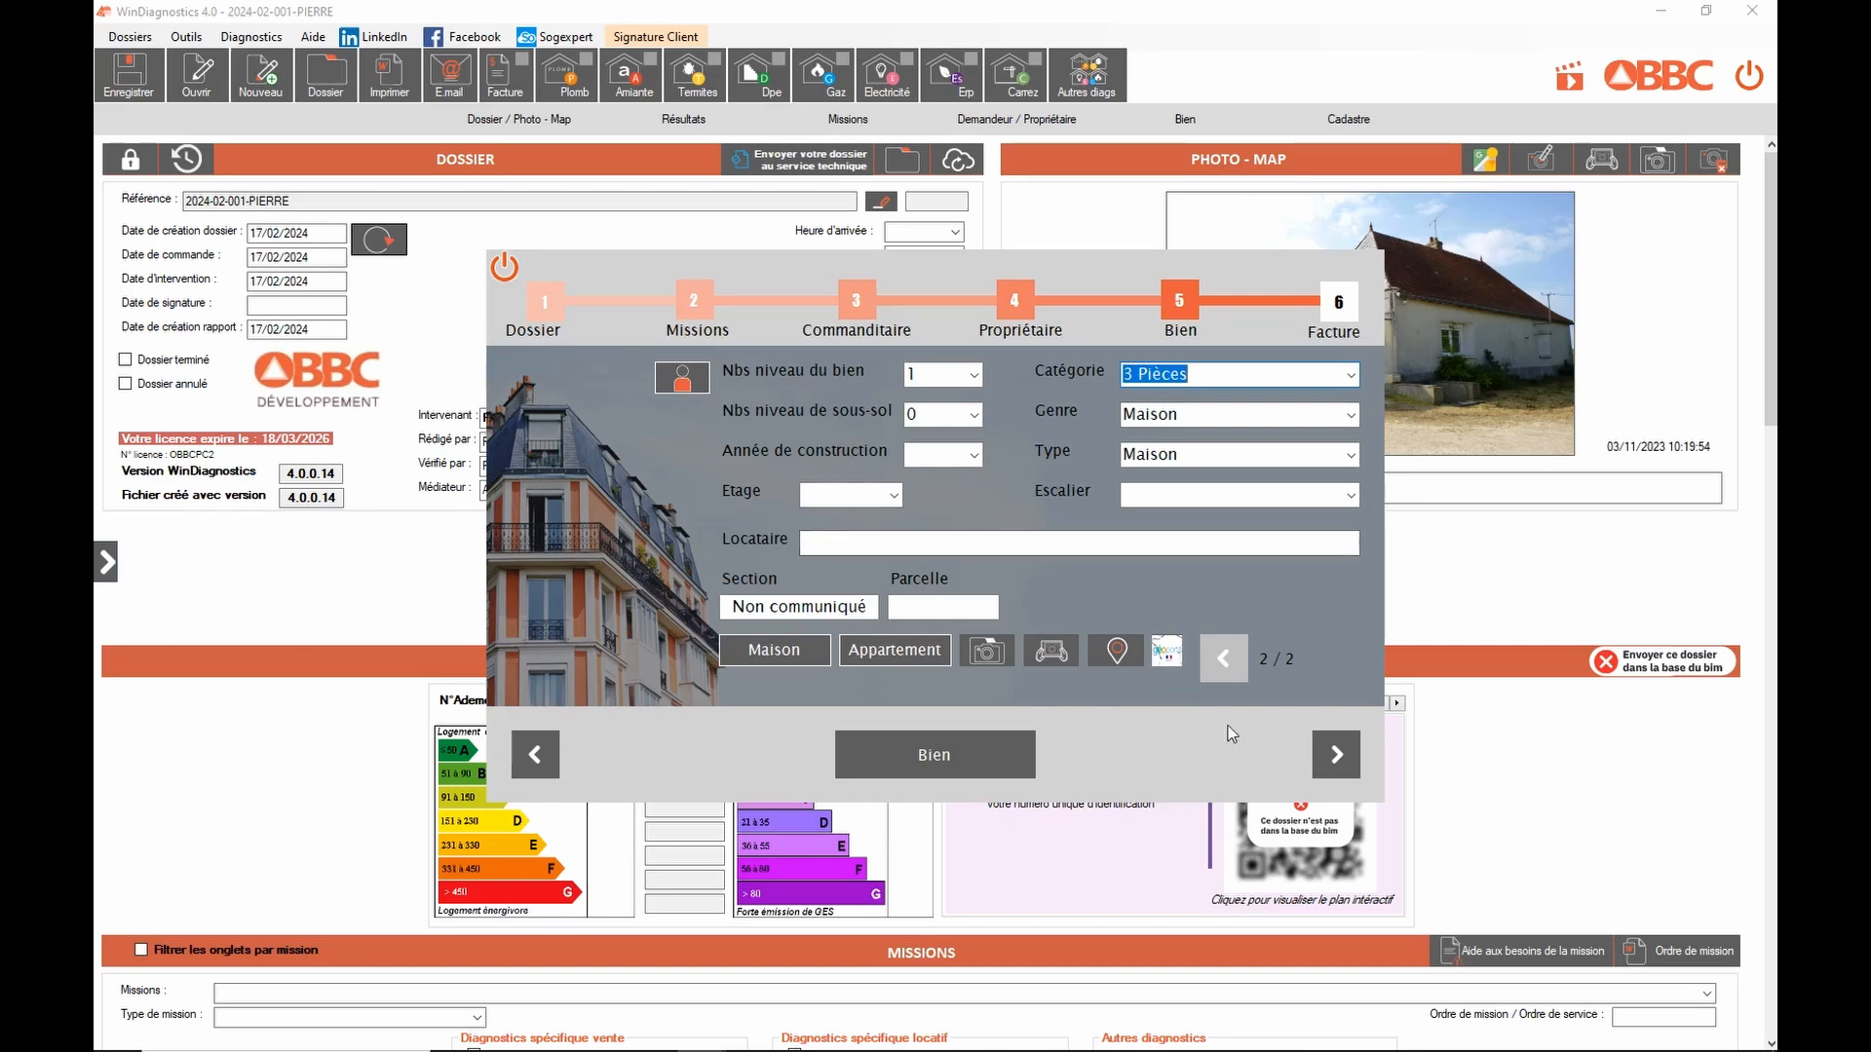
pyautogui.click(1351, 760)
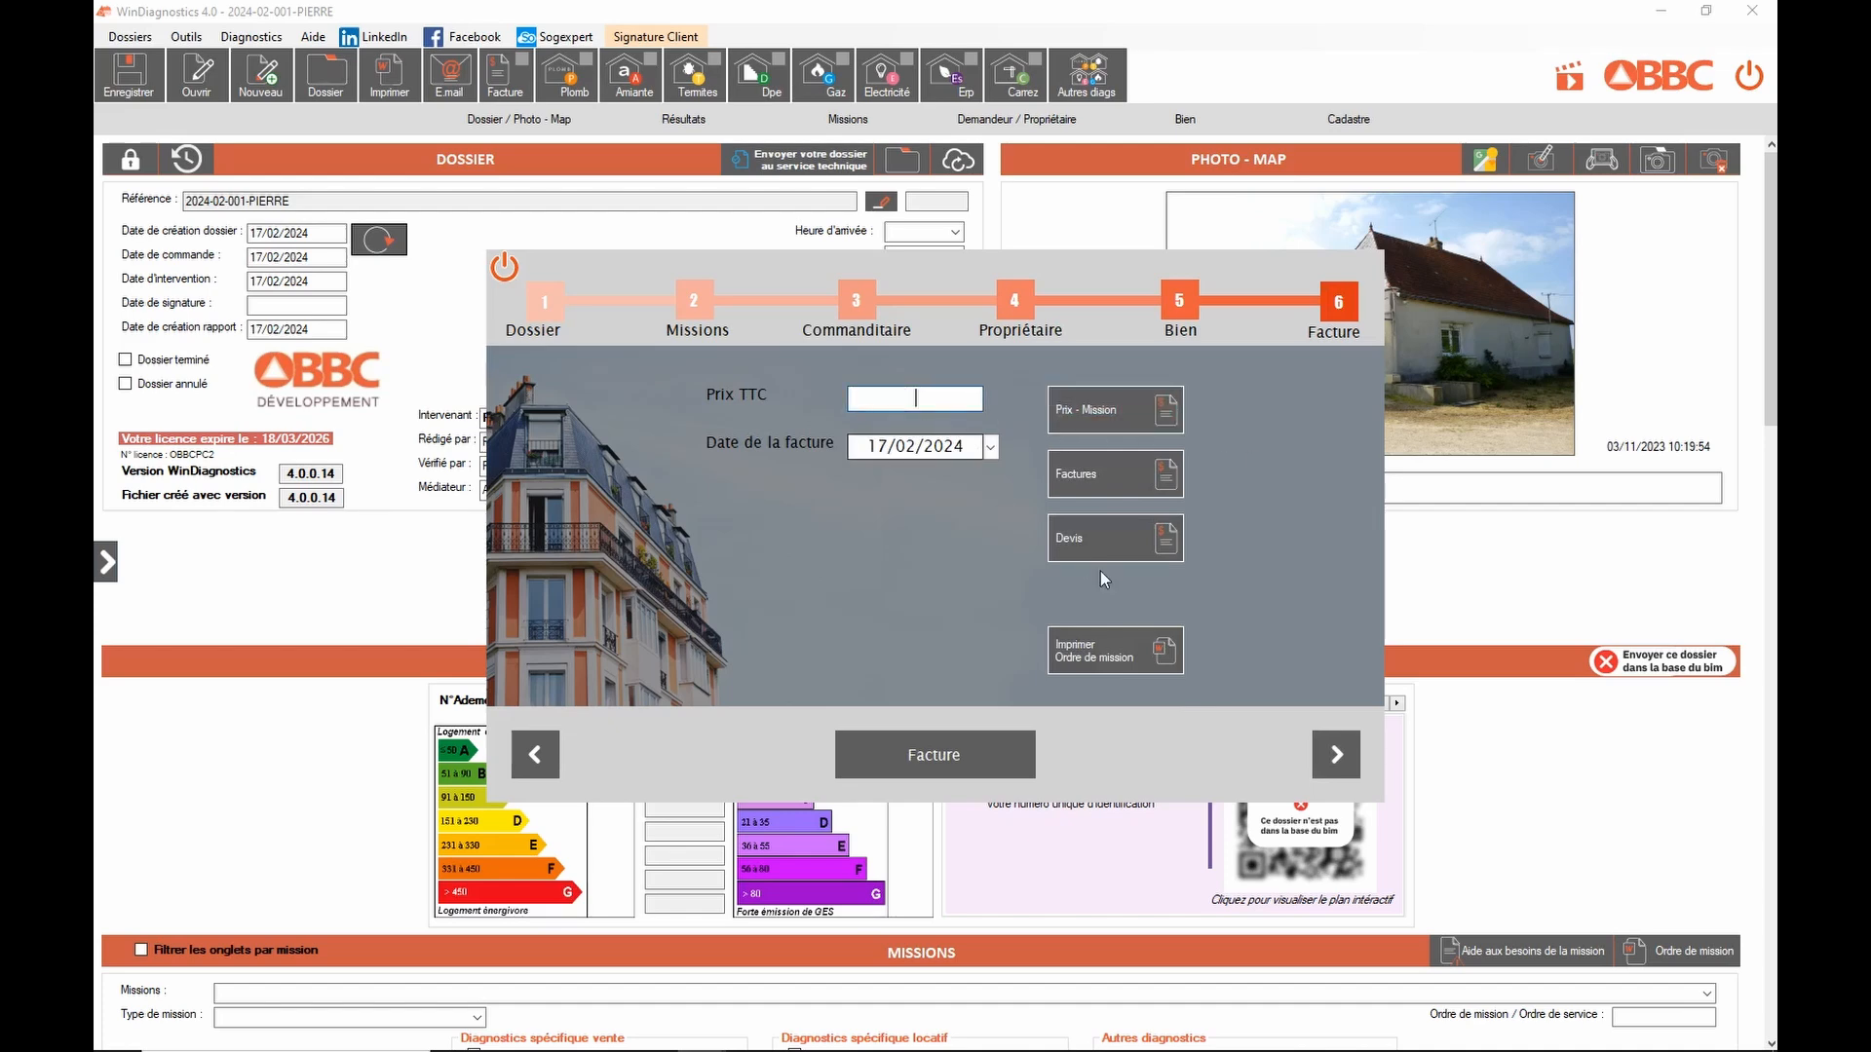
# Step: Apply the 410 T3 DPE + Electricite + Surface forfait as the Prix TTC
pyautogui.click(948, 403)
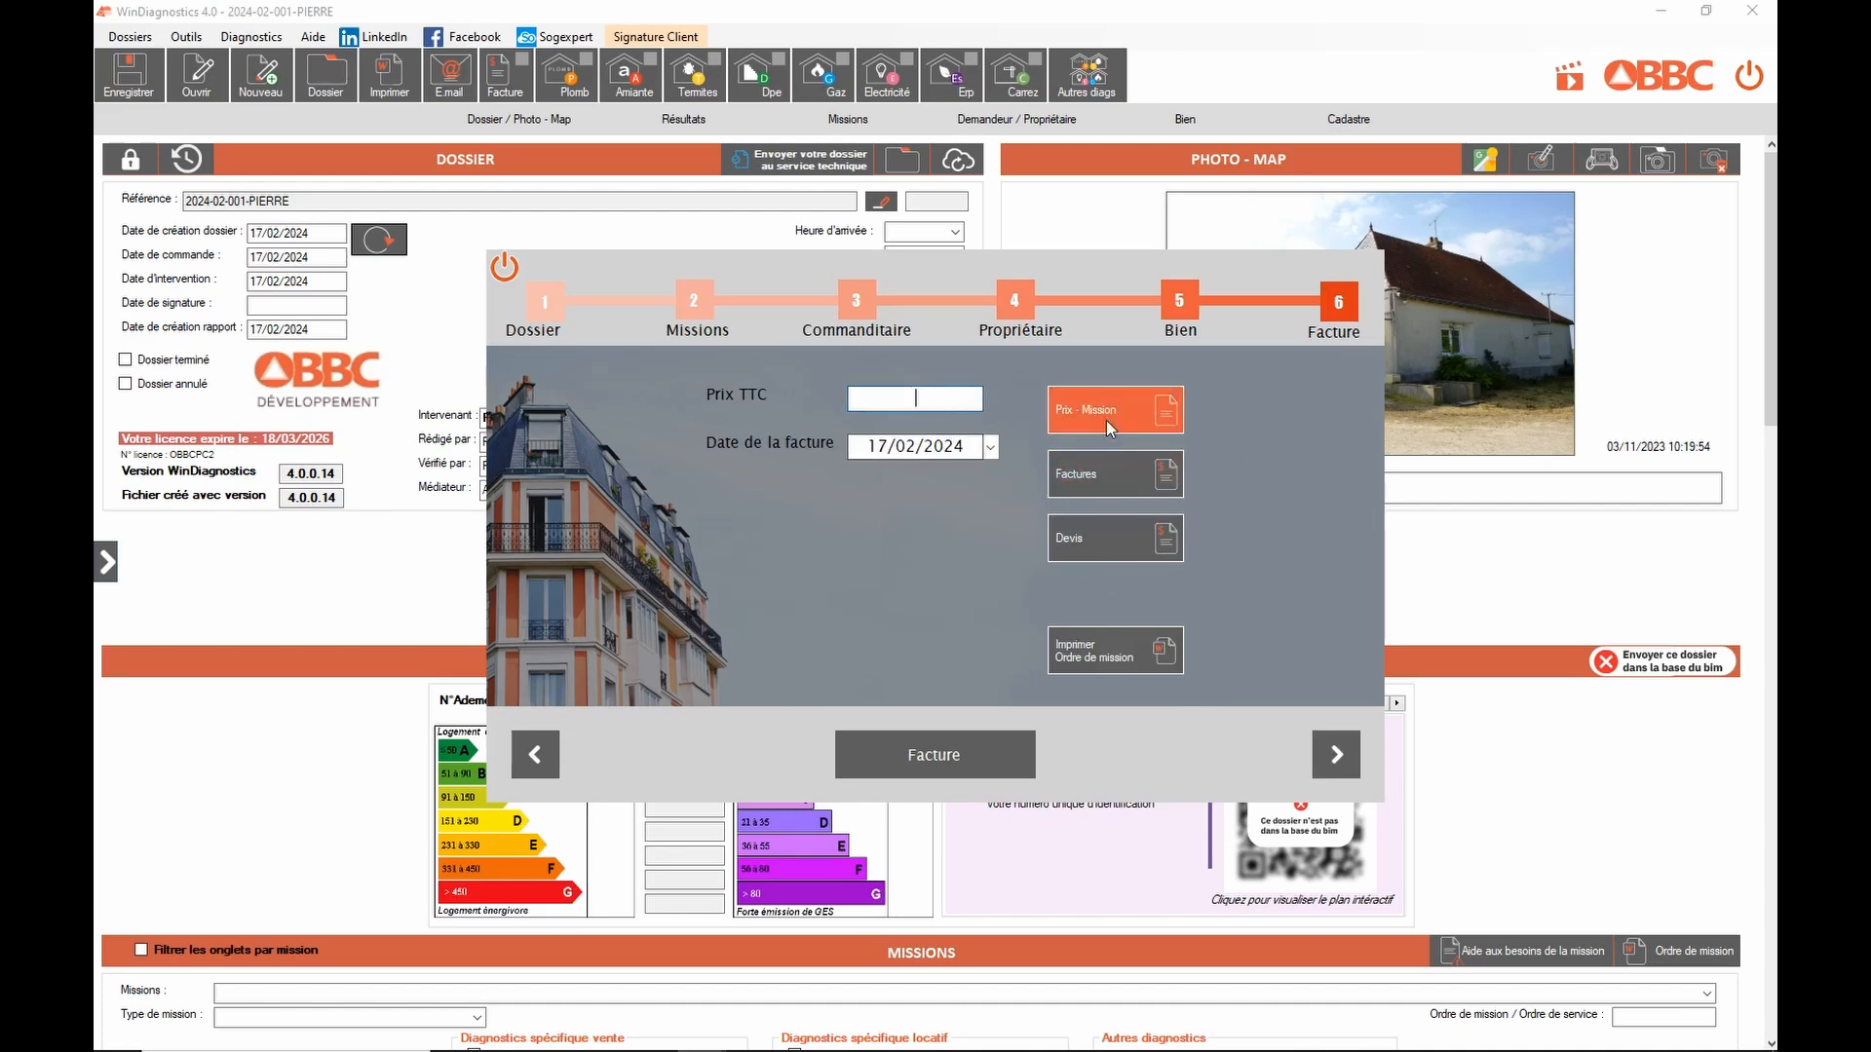
pyautogui.click(1105, 415)
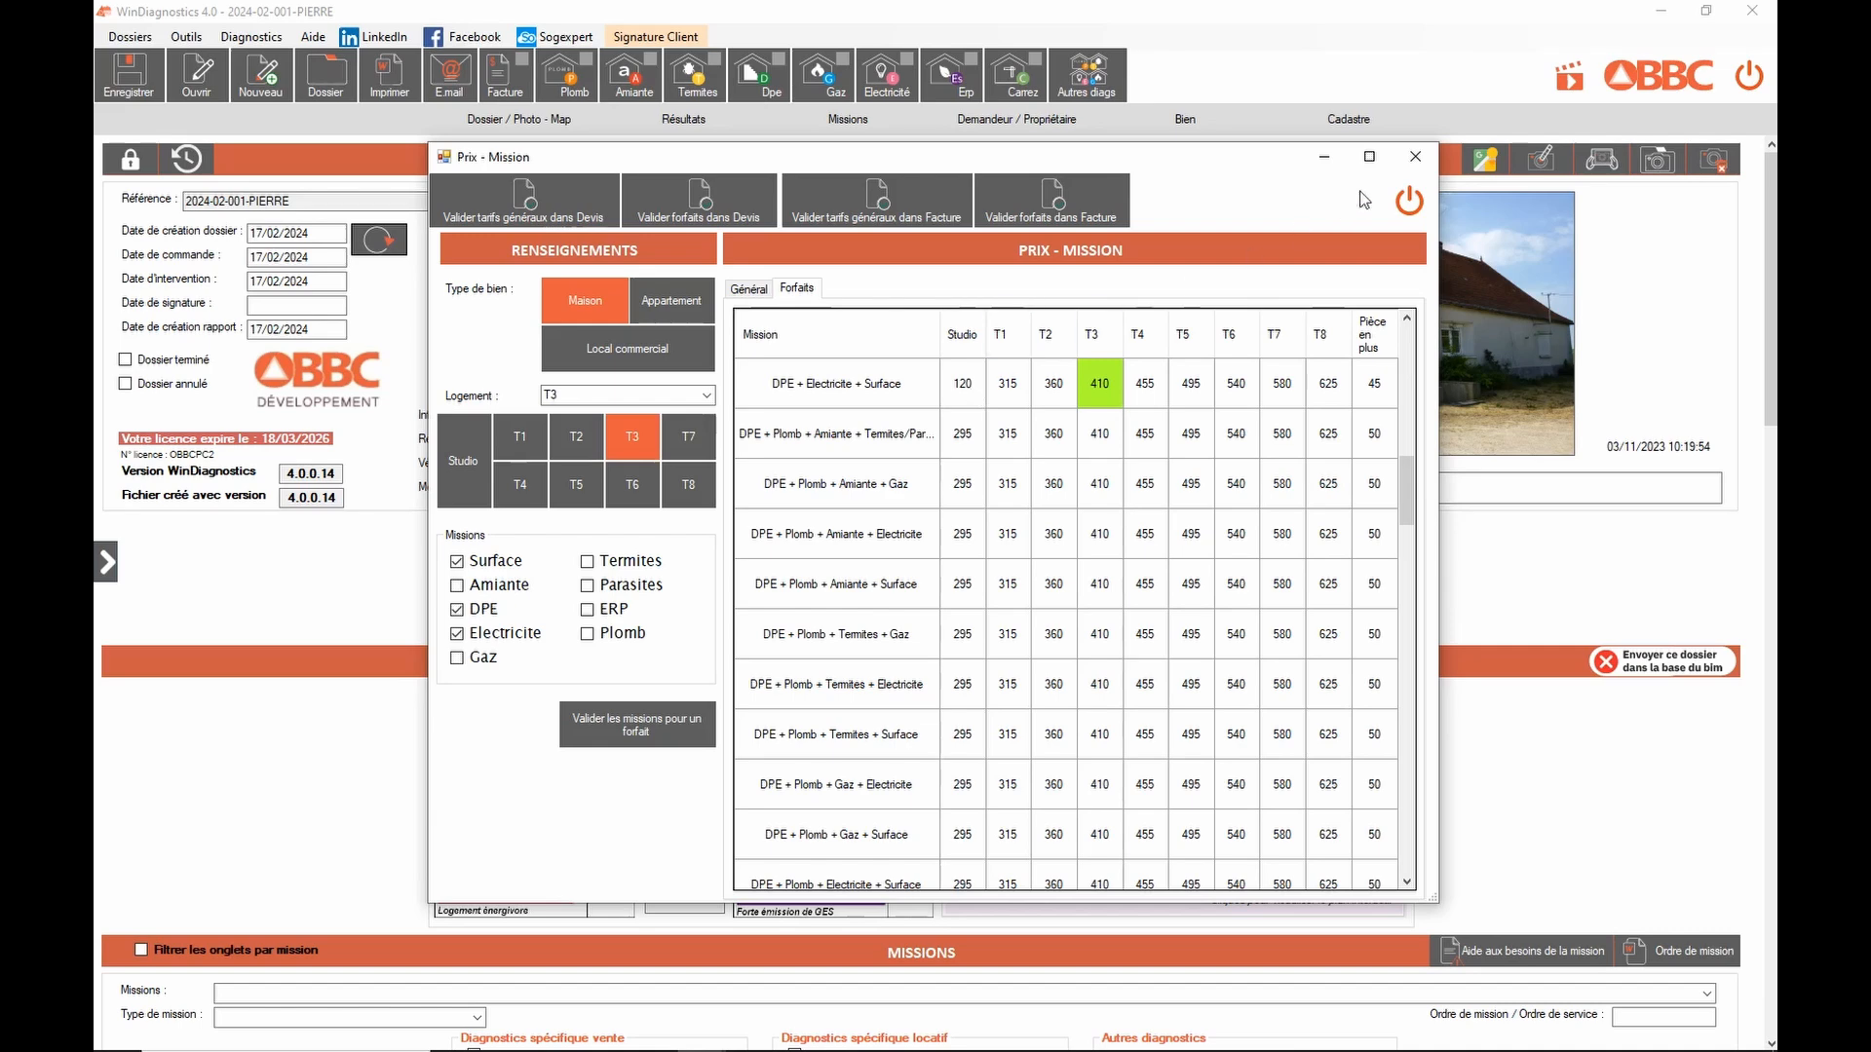
pyautogui.click(1409, 201)
pyautogui.click(942, 397)
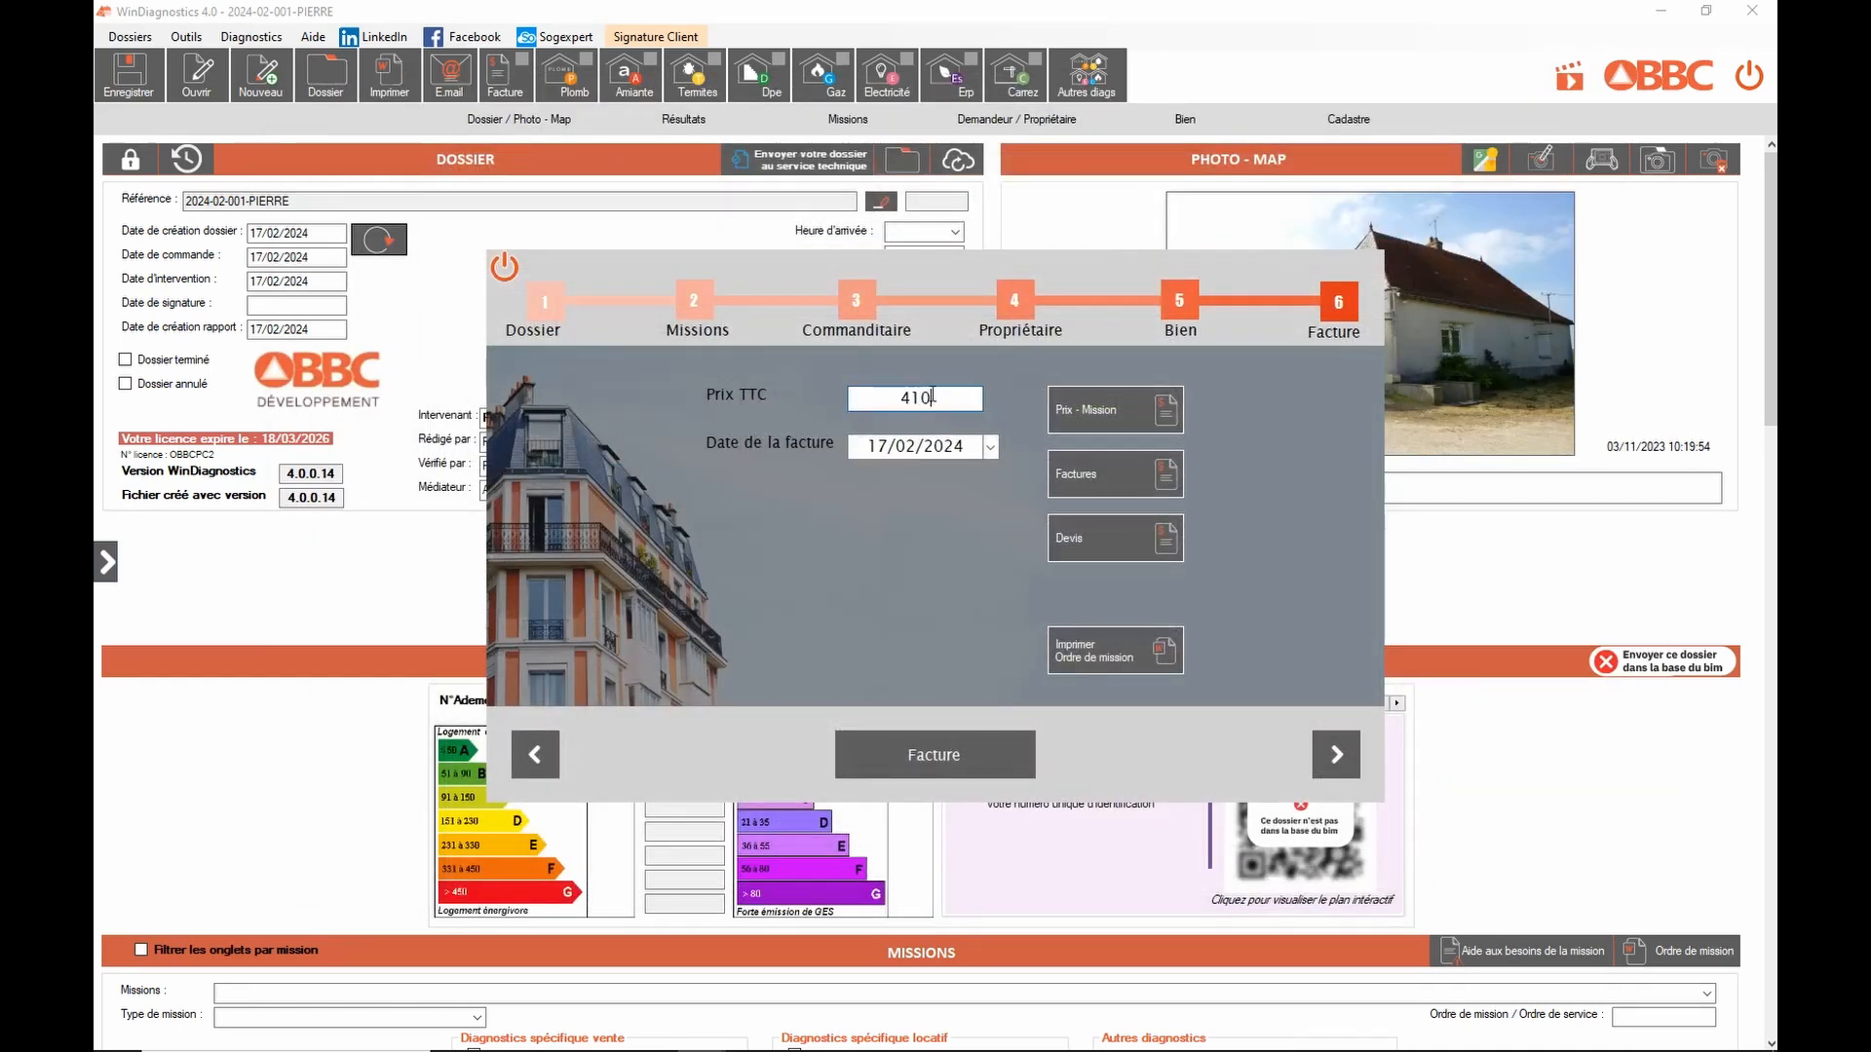
# Step: Replace the 410 Prix TTC with 390 and finish the invoice step
pyautogui.moveTo(970, 397); pyautogui.dragTo(858, 402)
pyautogui.write('390')
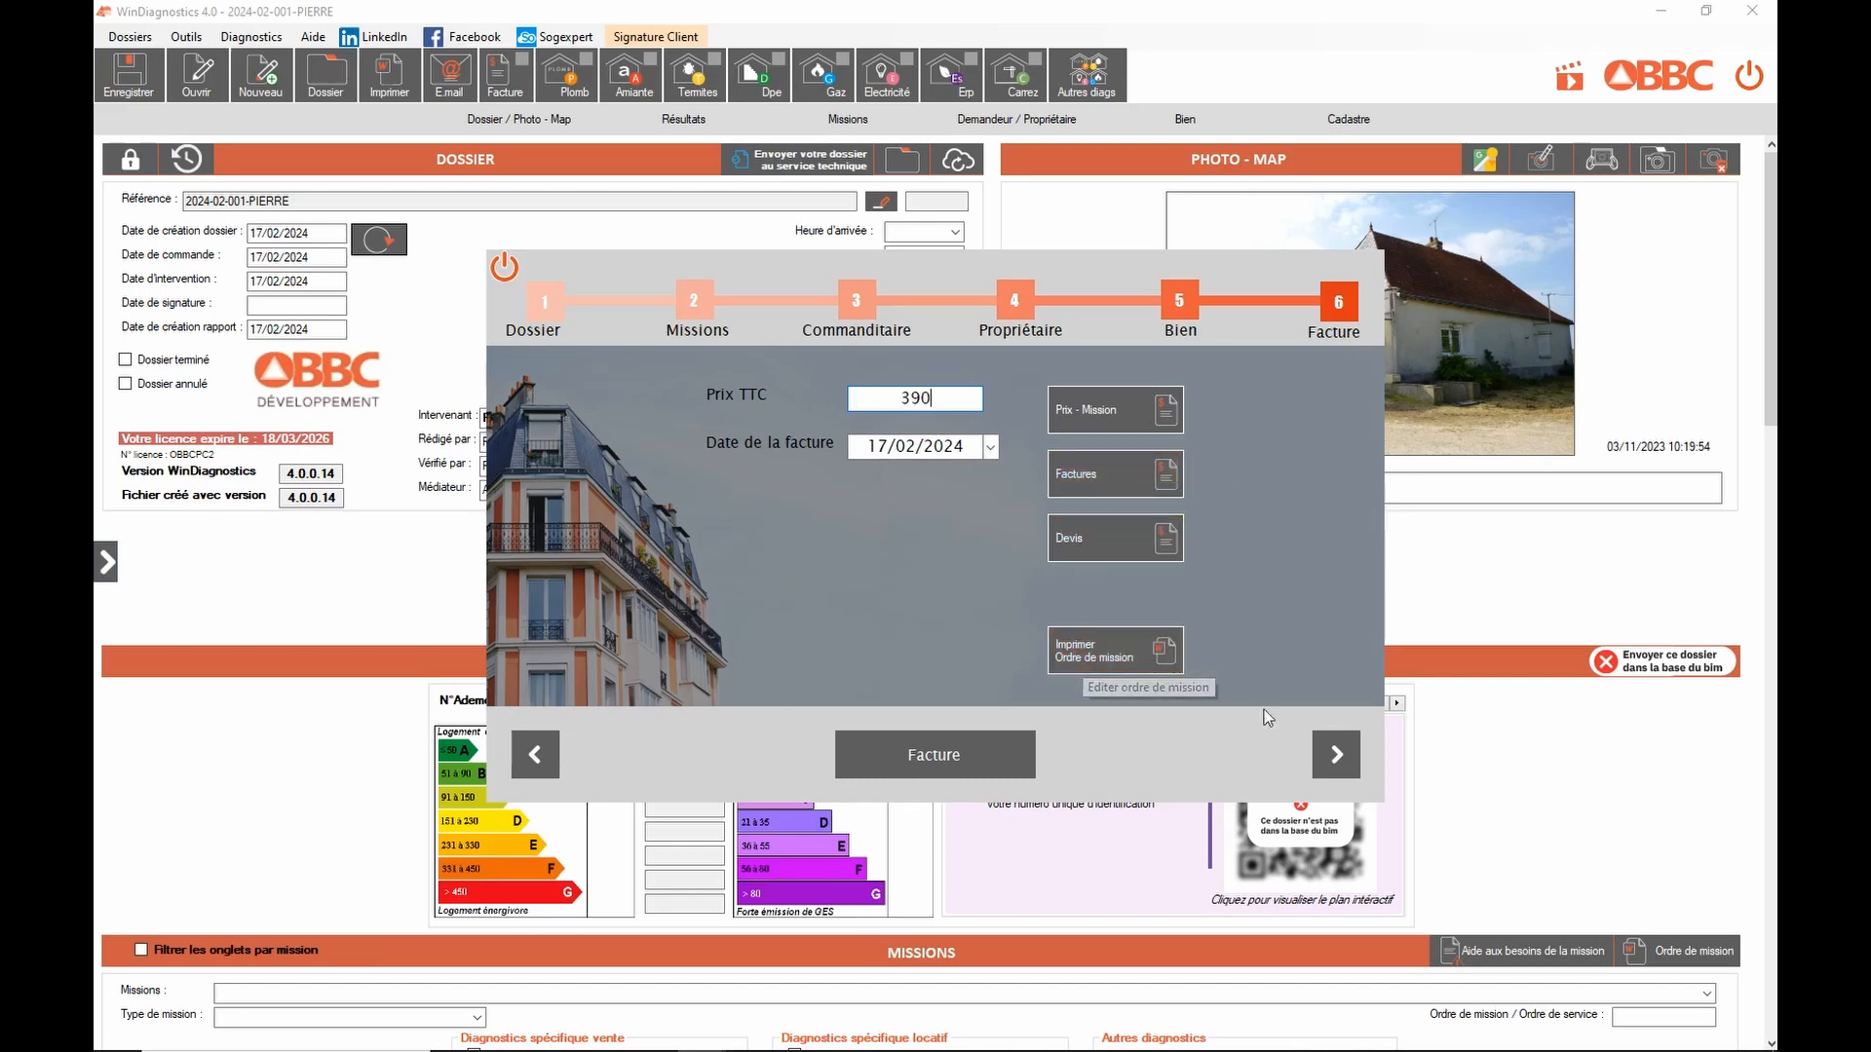
pyautogui.click(1323, 760)
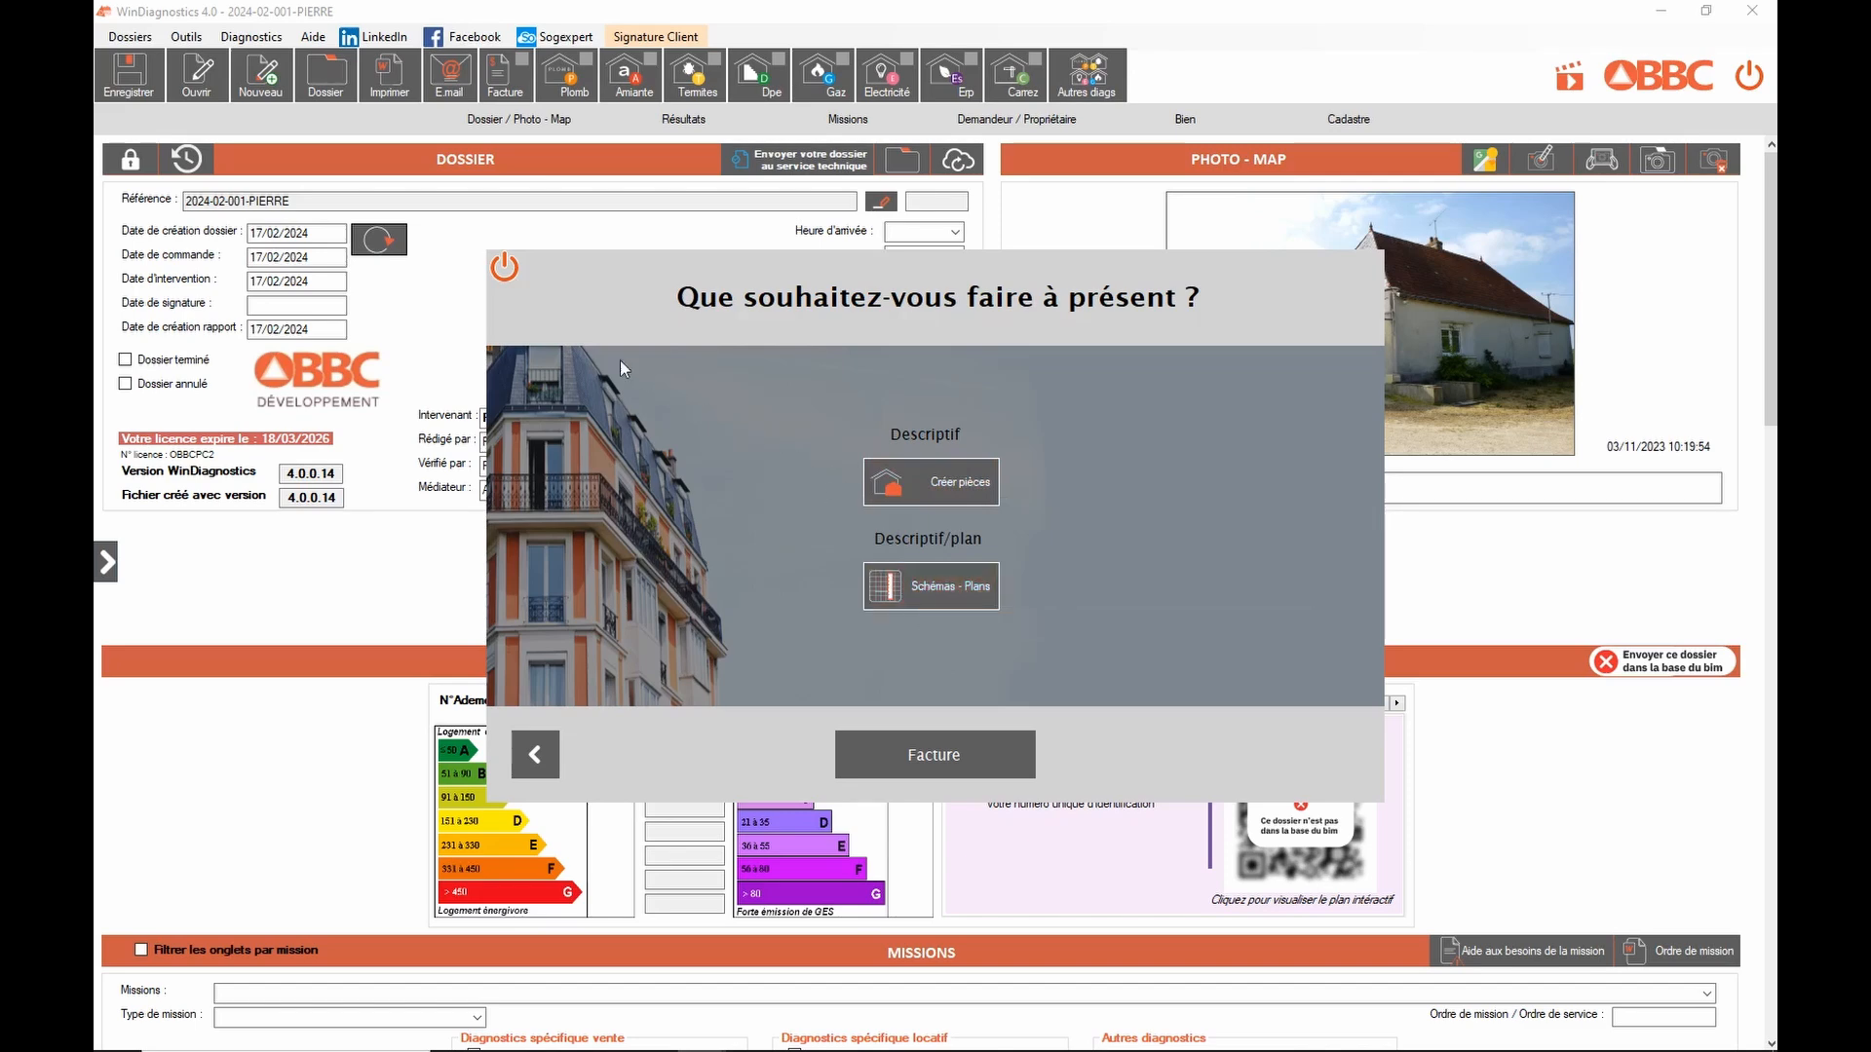
# Step: Quit the wizard and scroll down to the dossier's Missions and Demandeur sections
pyautogui.click(504, 266)
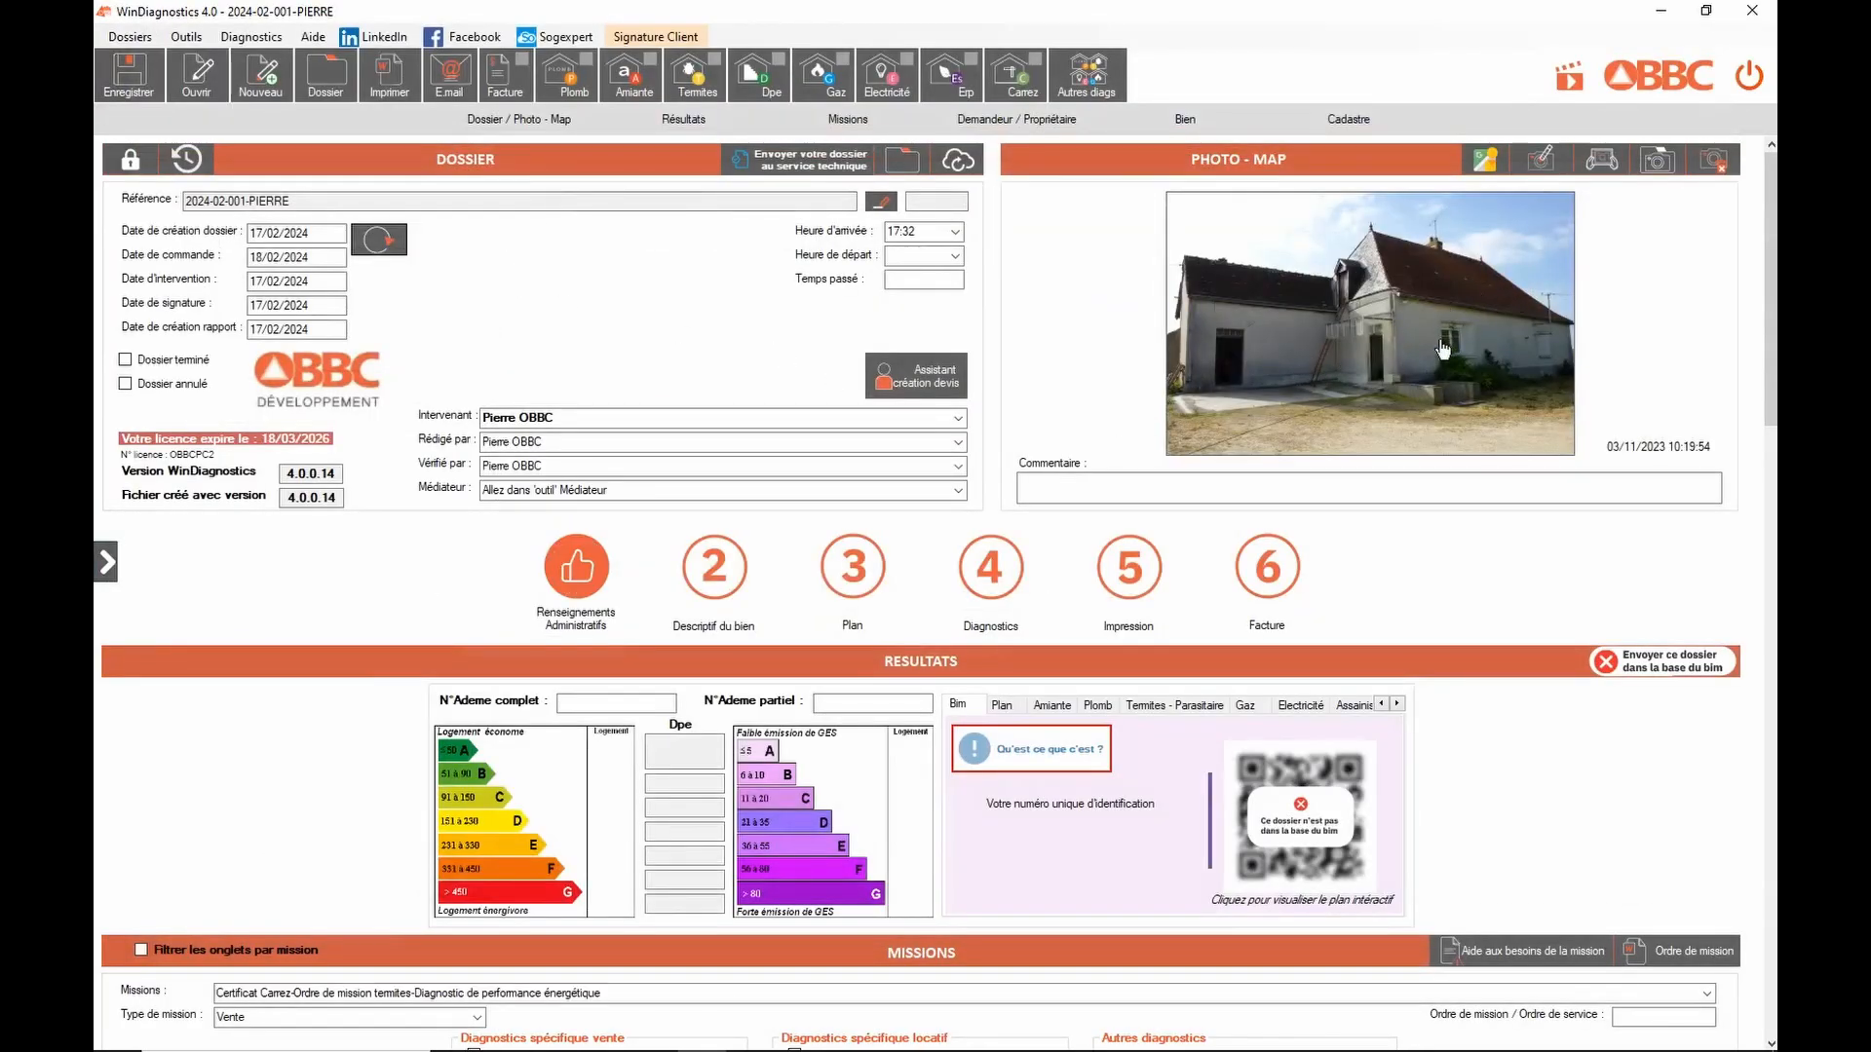
pyautogui.moveTo(1768, 324); pyautogui.dragTo(1767, 518)
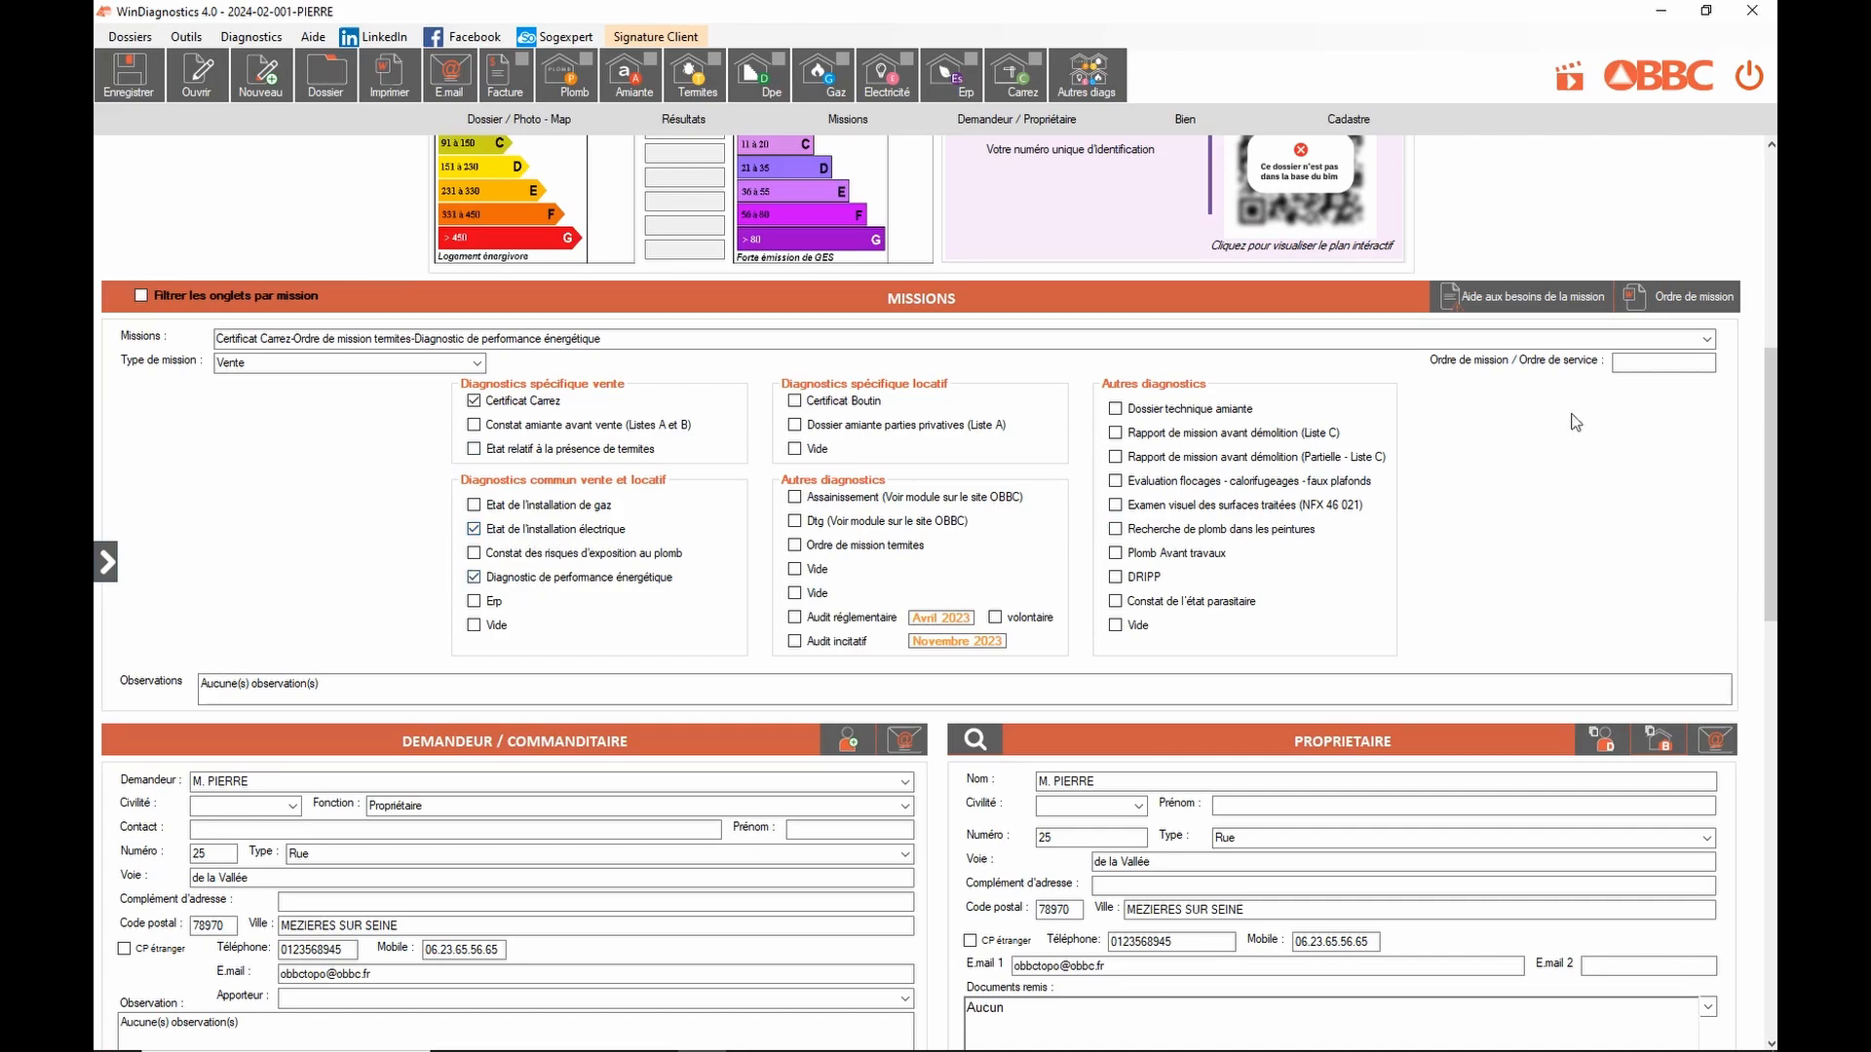
# Step: Change the Demandeur street number from 25 to 78, then bring up the Enregistrer save options
pyautogui.moveTo(1762, 378); pyautogui.dragTo(1762, 485)
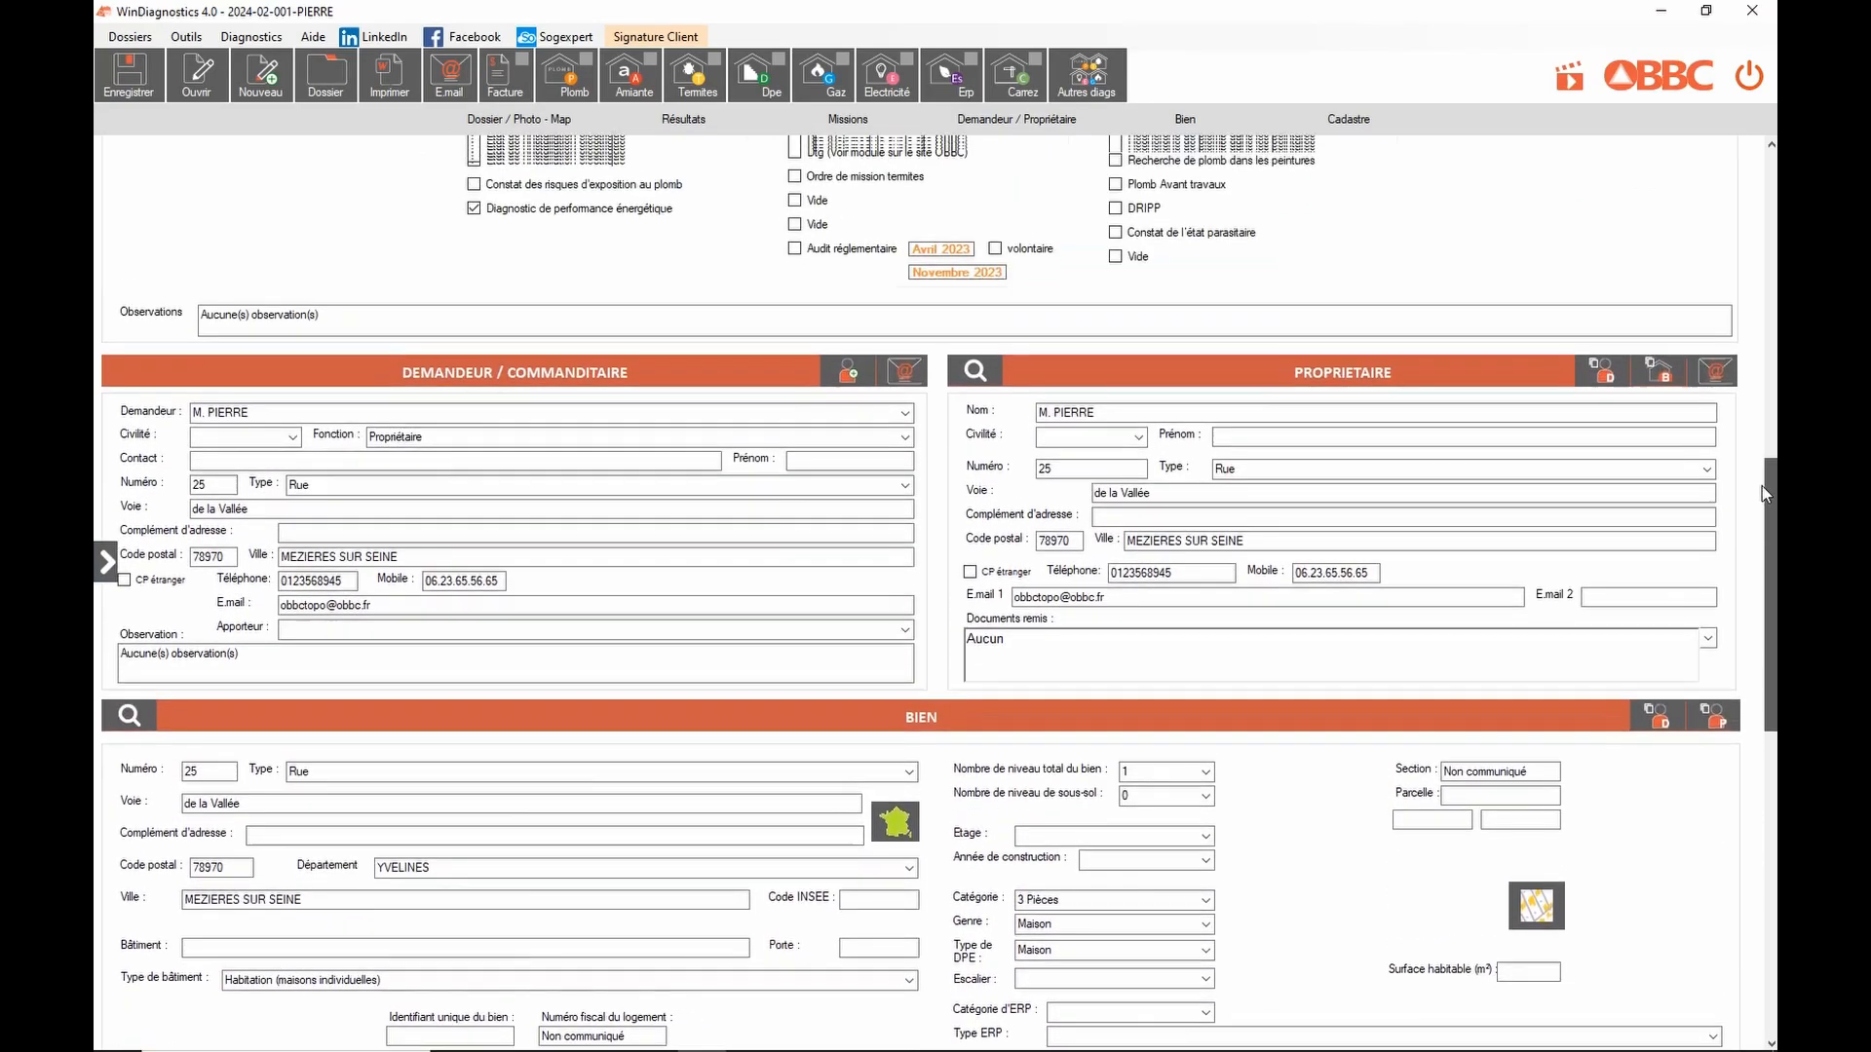
pyautogui.doubleClick(227, 486)
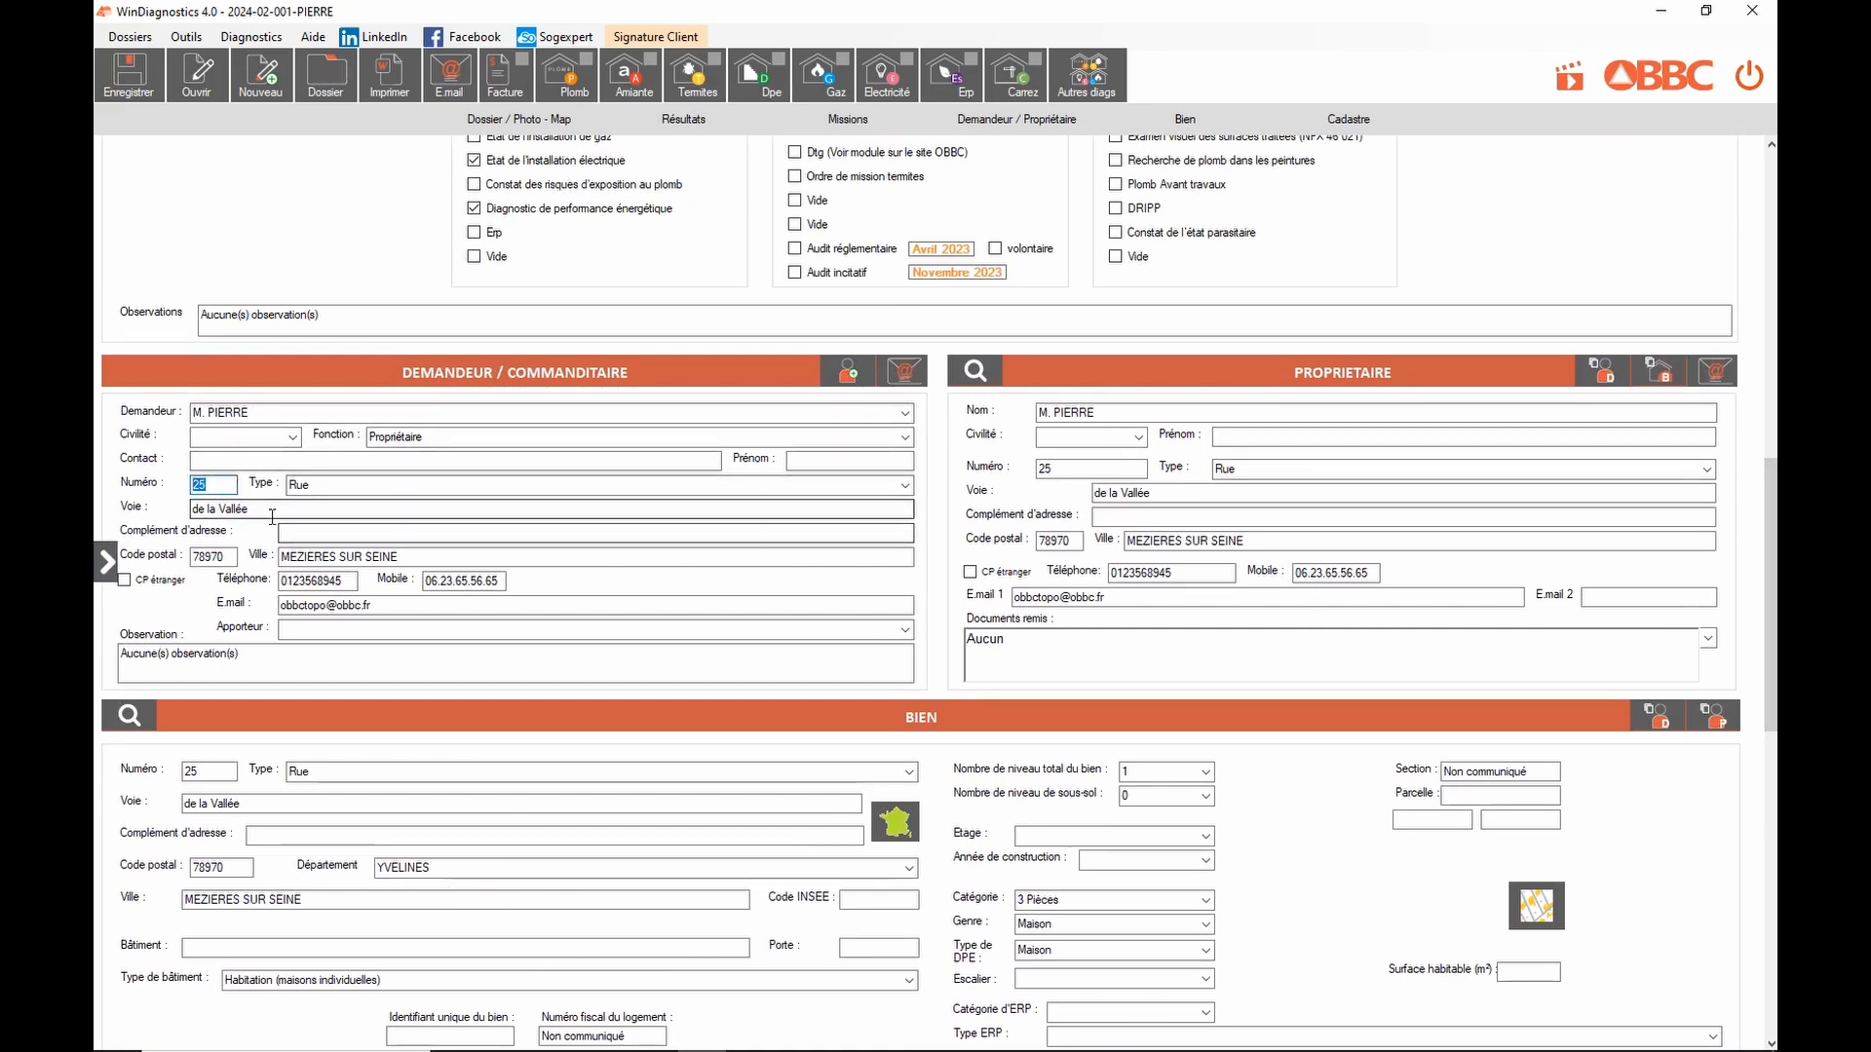
pyautogui.write('78')
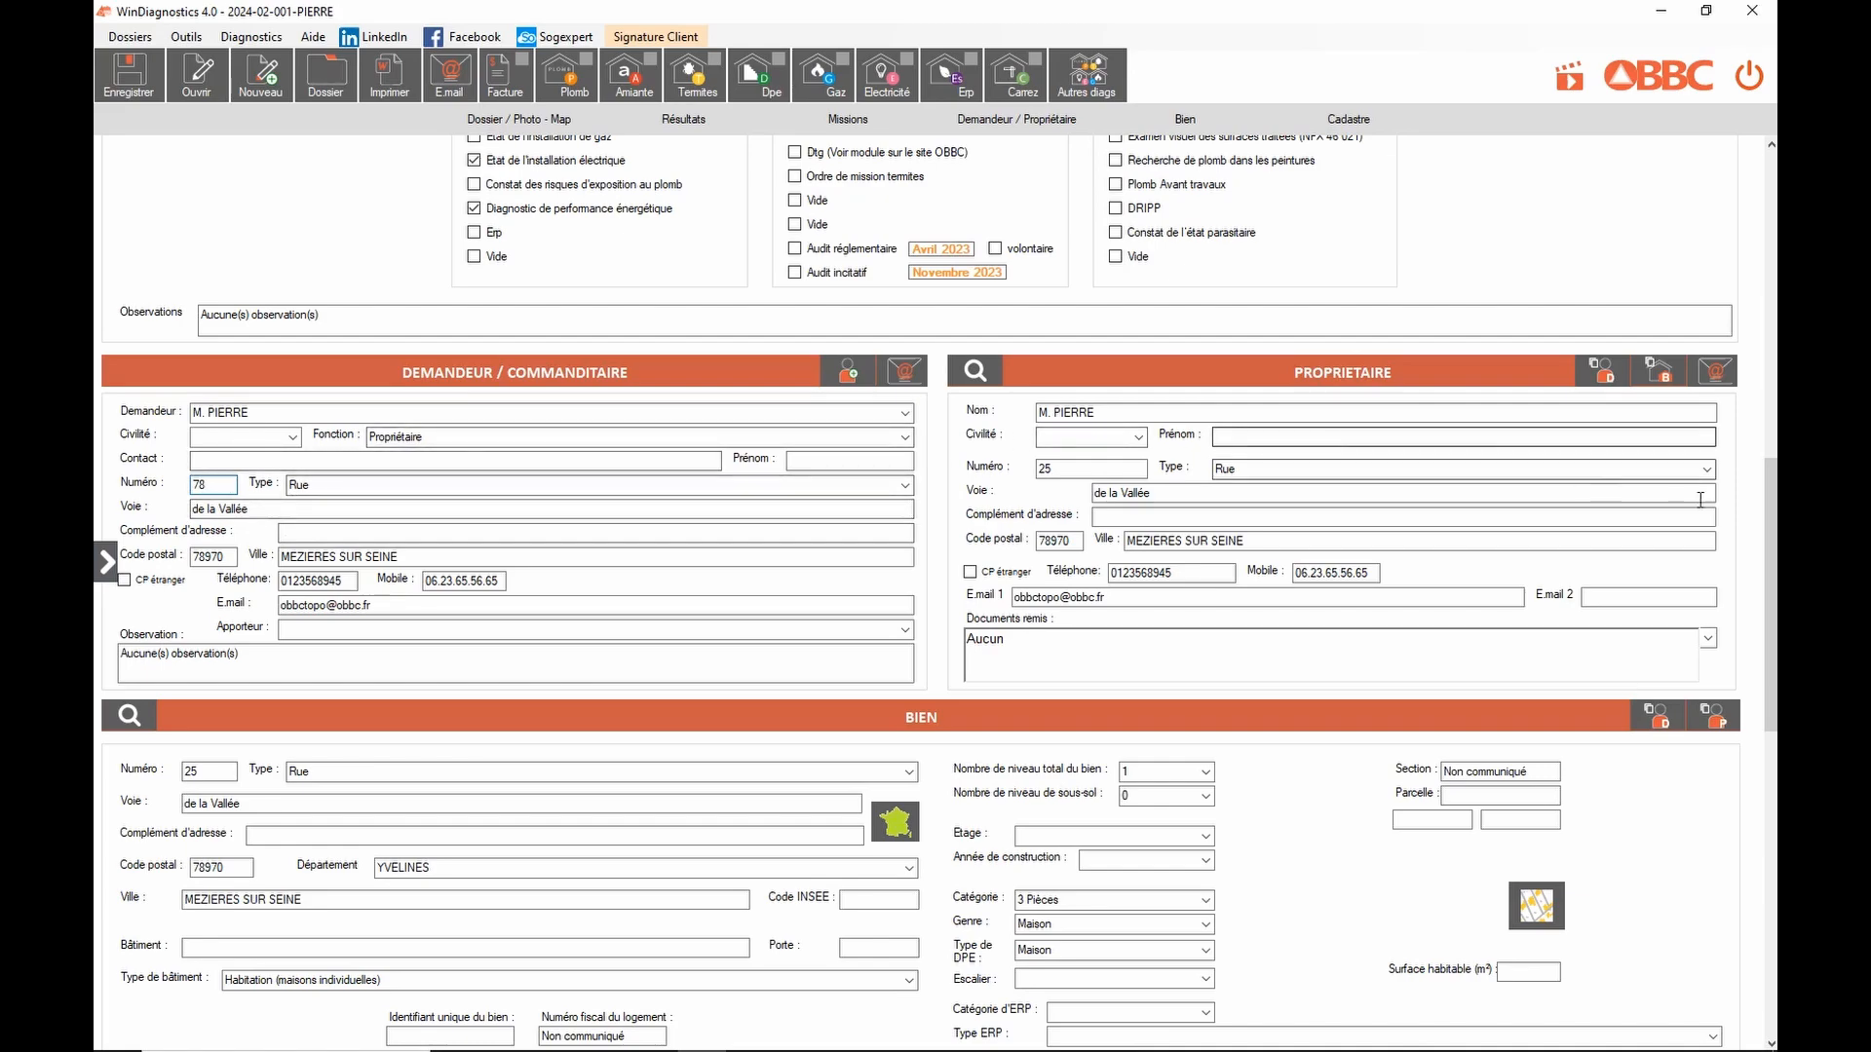
pyautogui.moveTo(1772, 533); pyautogui.dragTo(1772, 209)
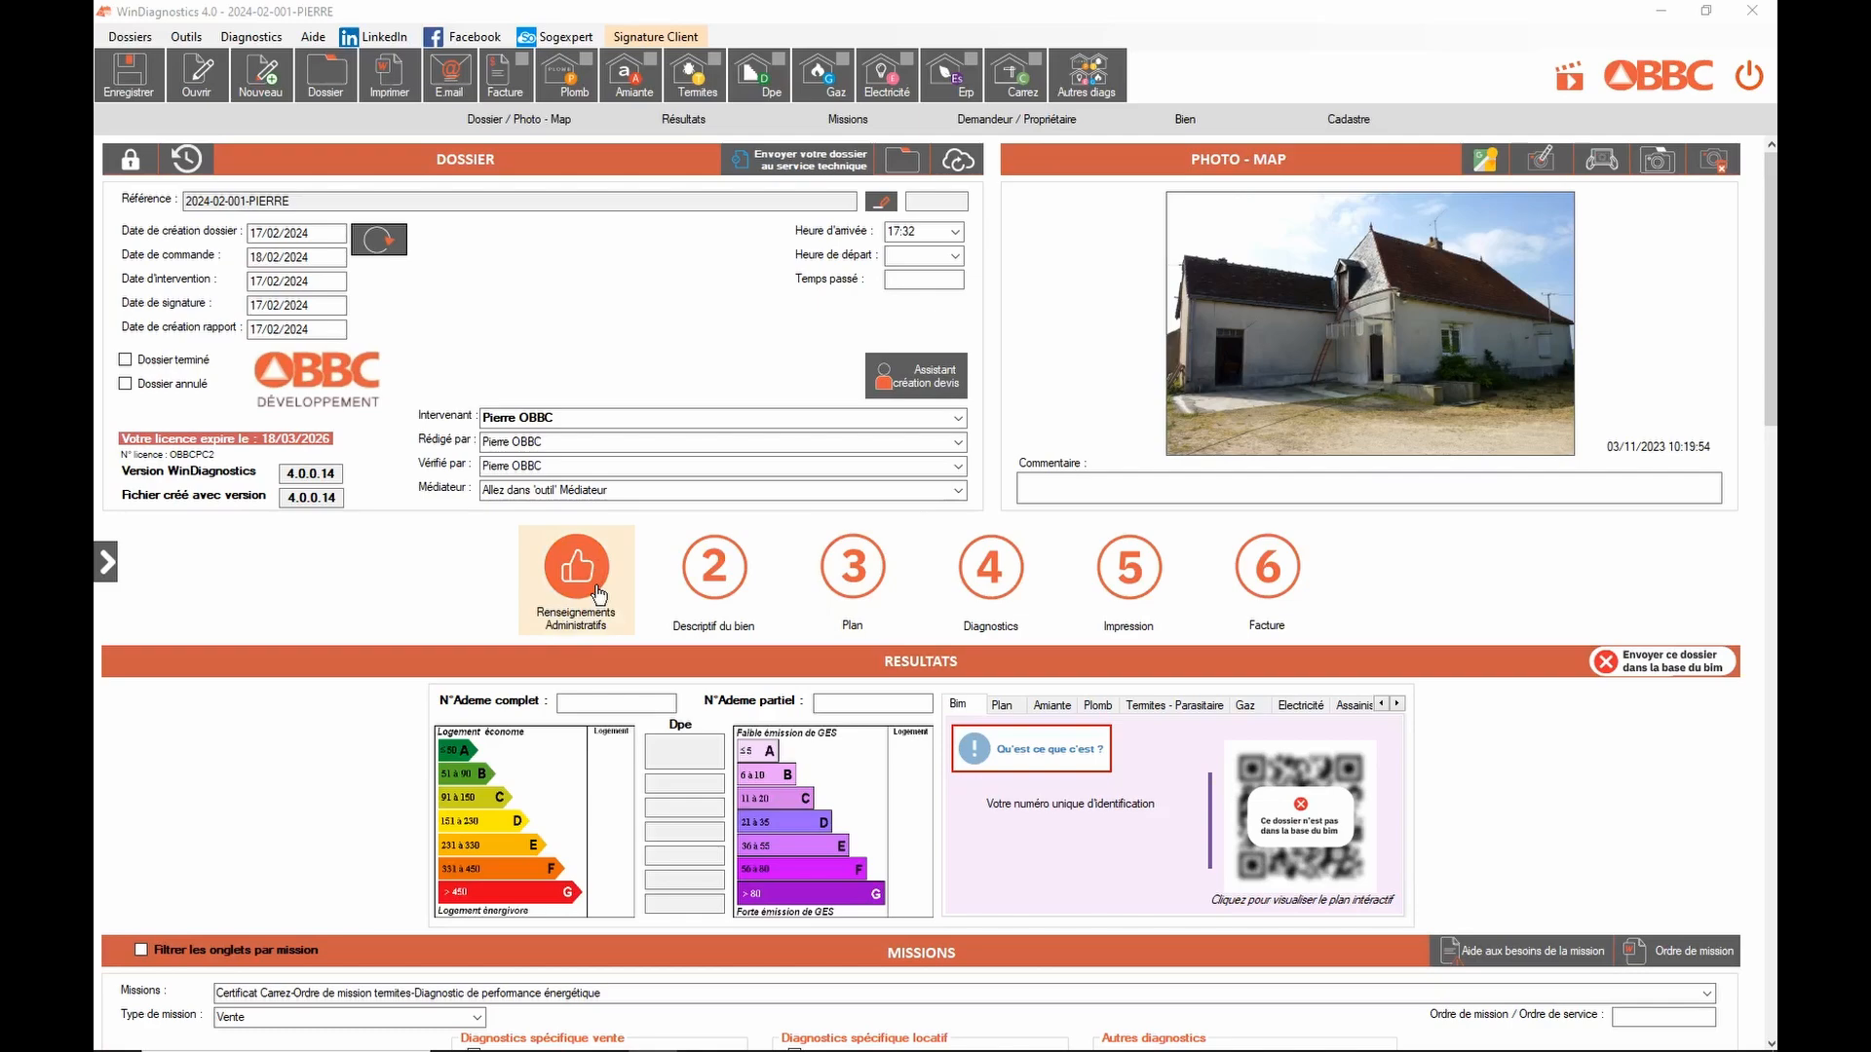
pyautogui.click(137, 86)
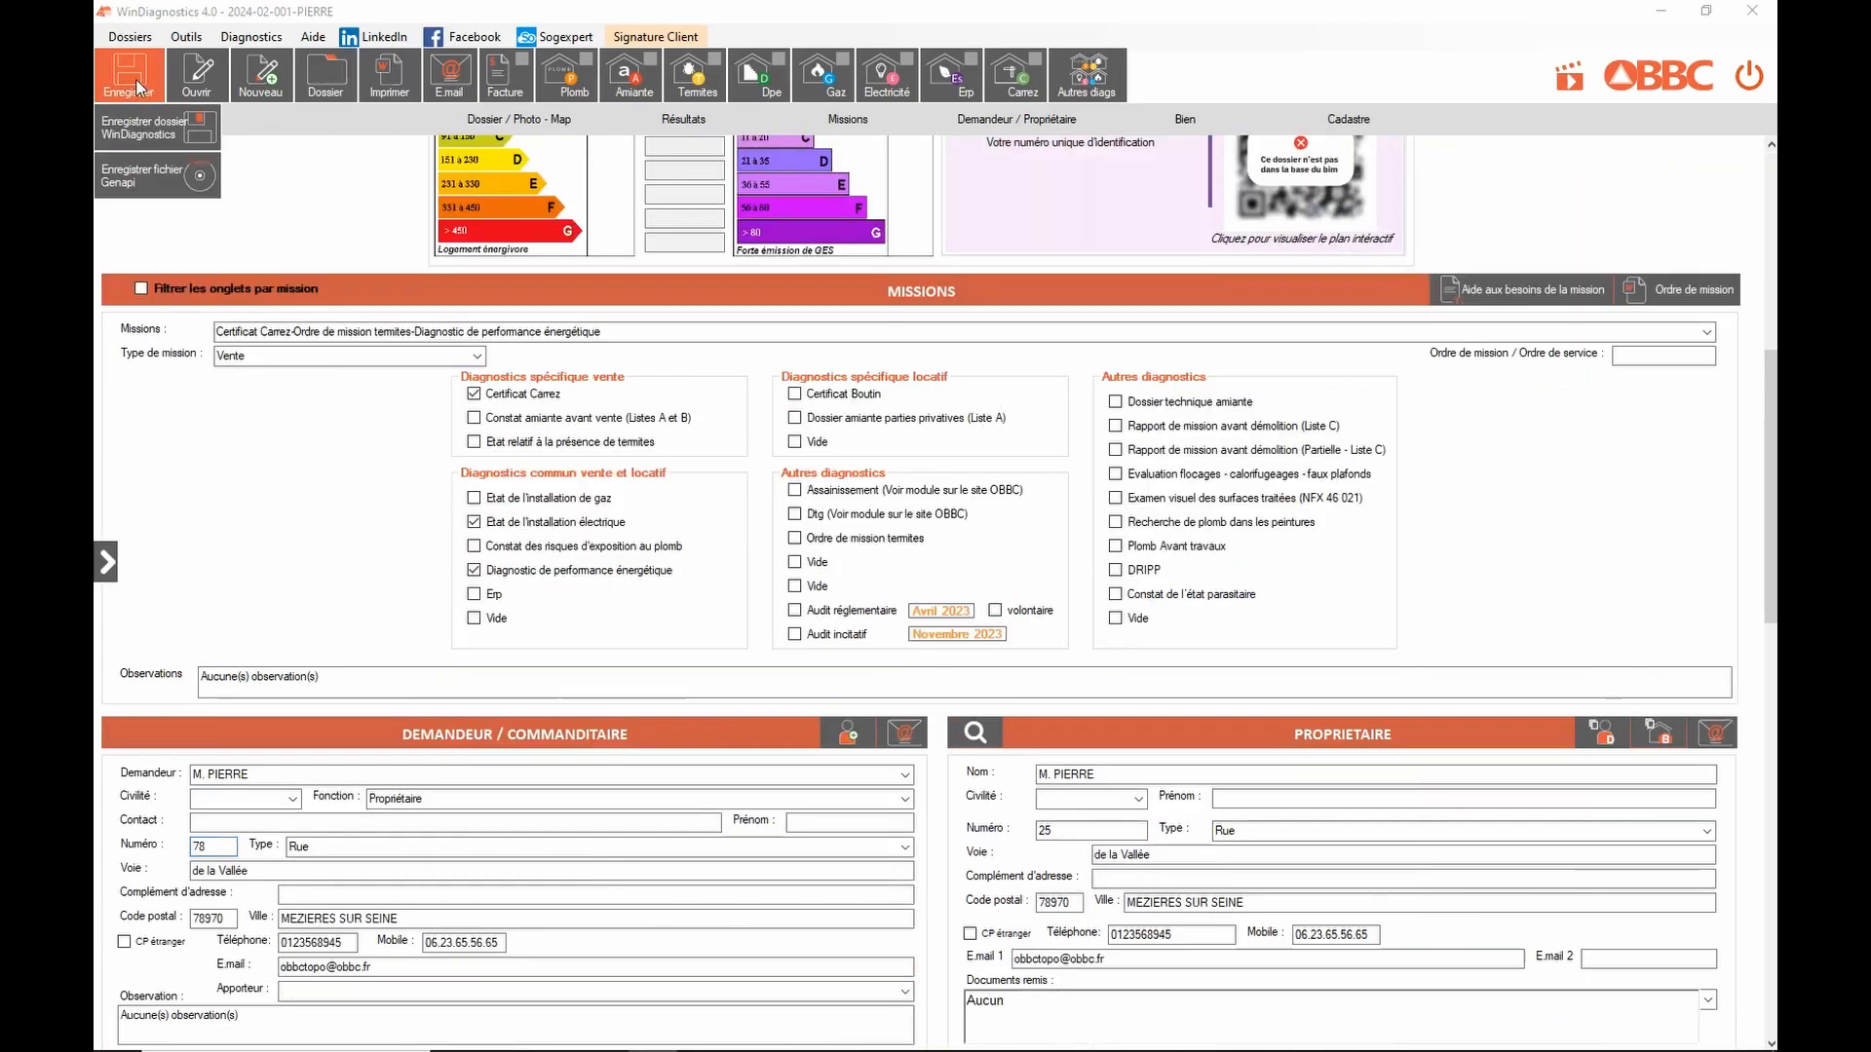